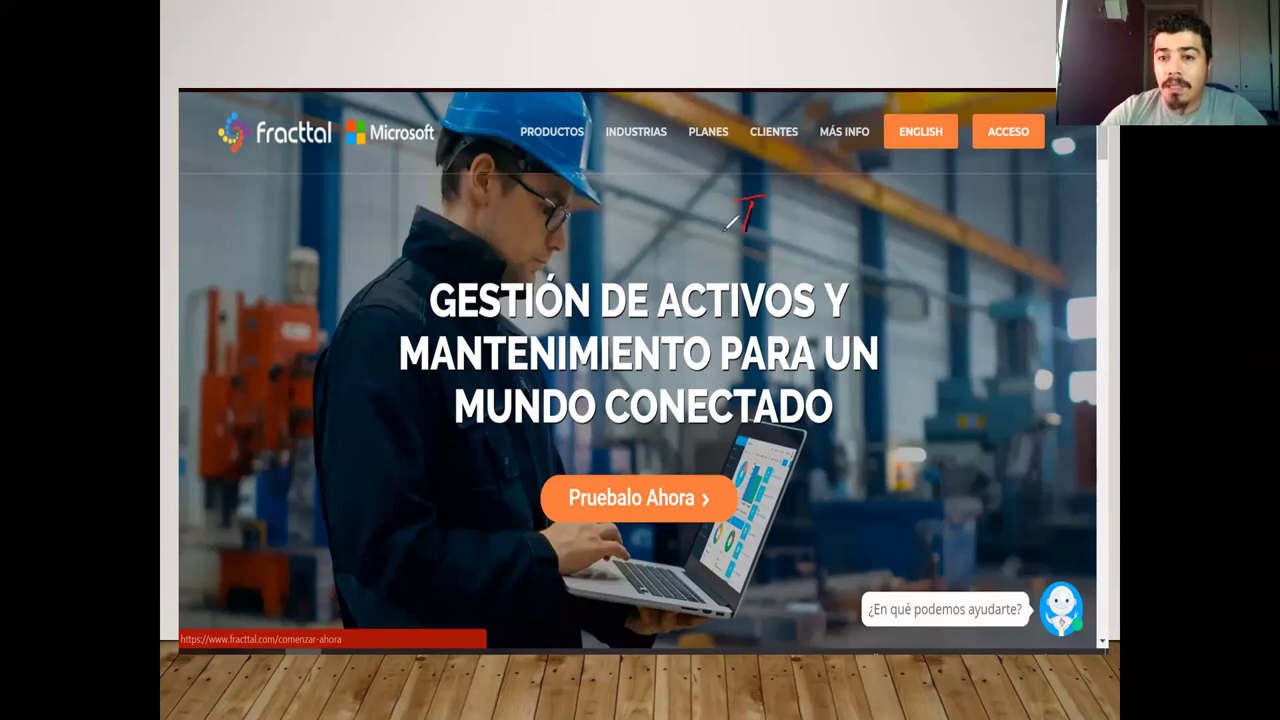
Step: Handwrite "ISO 55.001" in red ink over the slide, underline it, and erase the ink
mouse_move(797, 203)
mouse_down()
mouse_move(772, 228)
mouse_move(888, 188)
mouse_move(880, 222)
mouse_move(963, 207)
mouse_up()
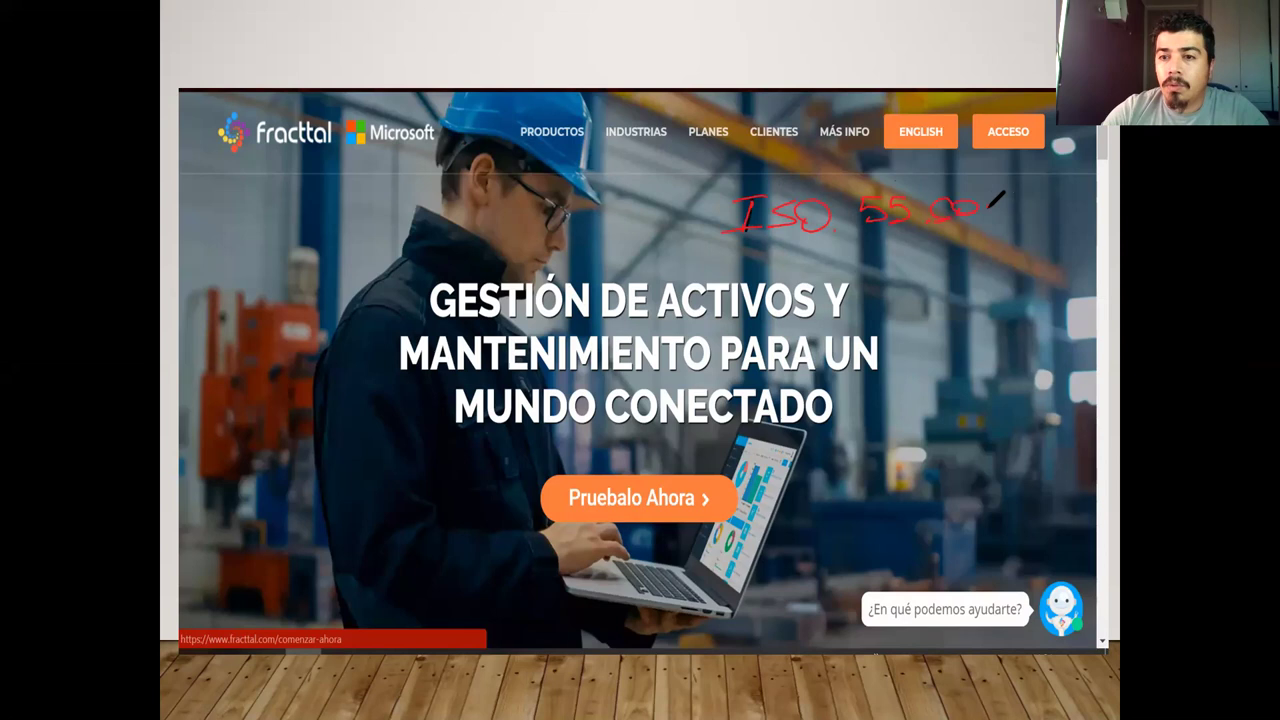
drag(724, 240, 1012, 193)
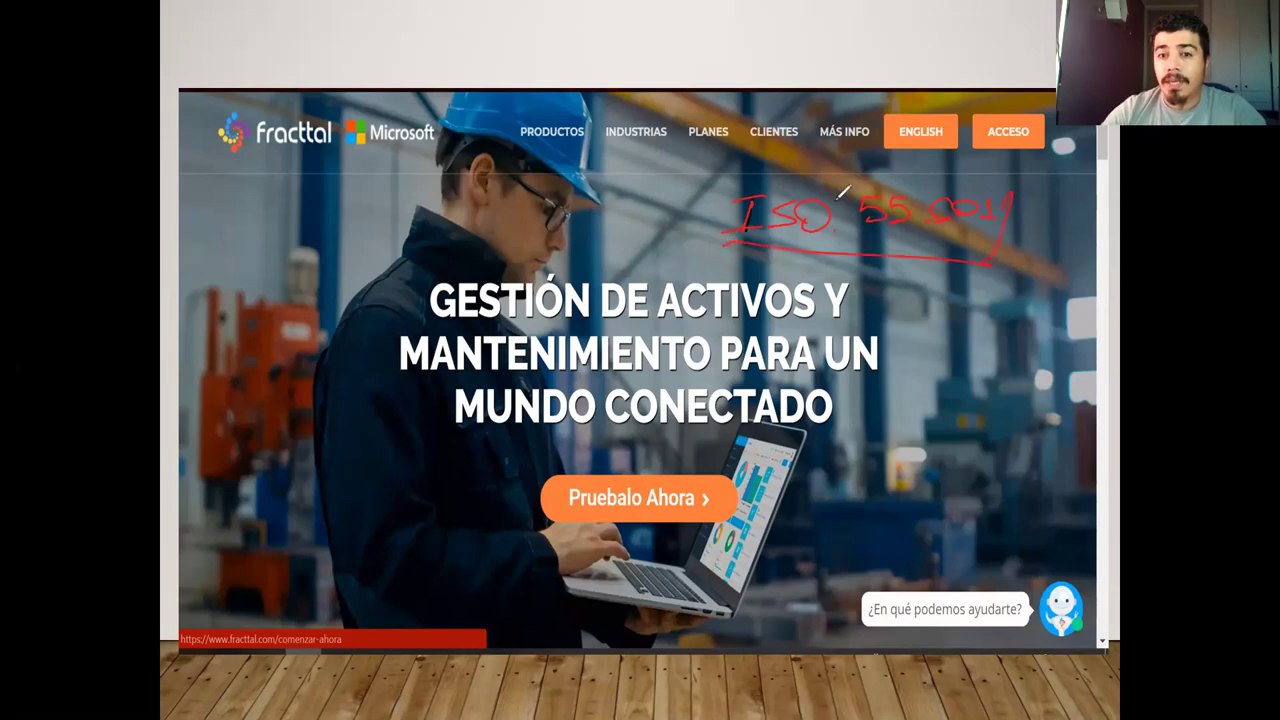
key(e)
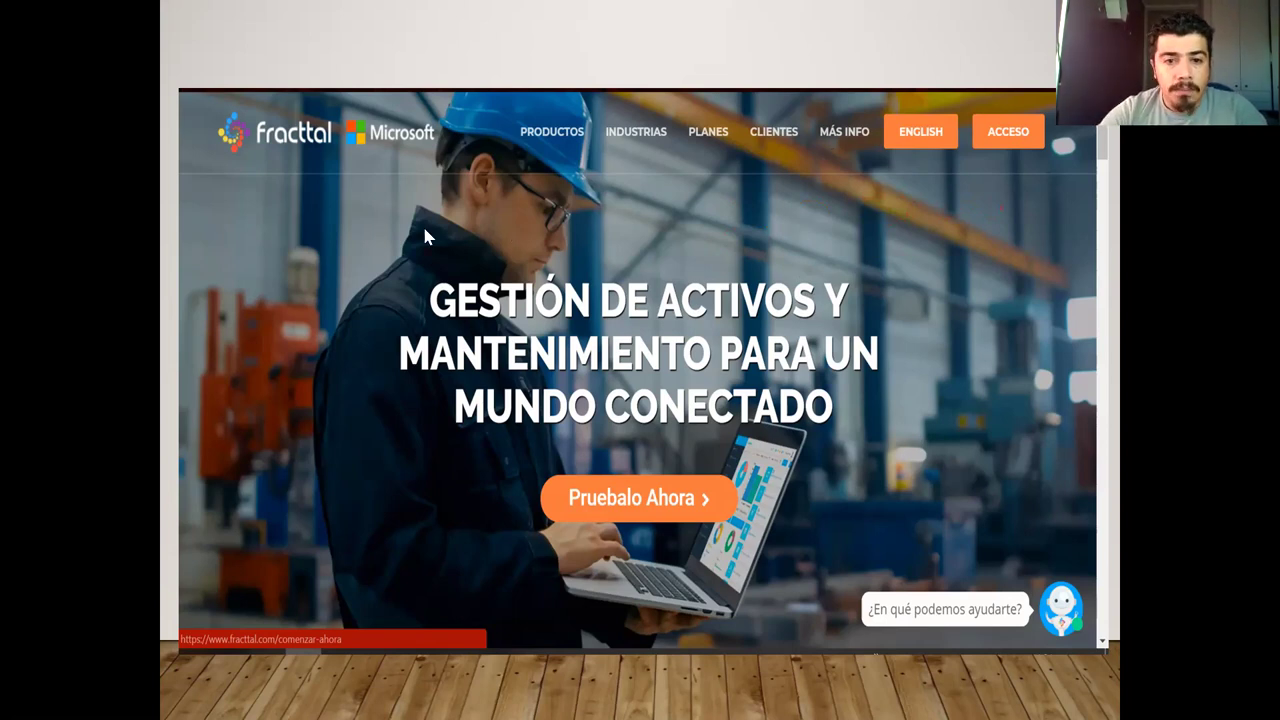
Step: Switch to Fracttal in the browser and show the Ubicaciones tree from its root level, Inicio
key(alt+Tab)
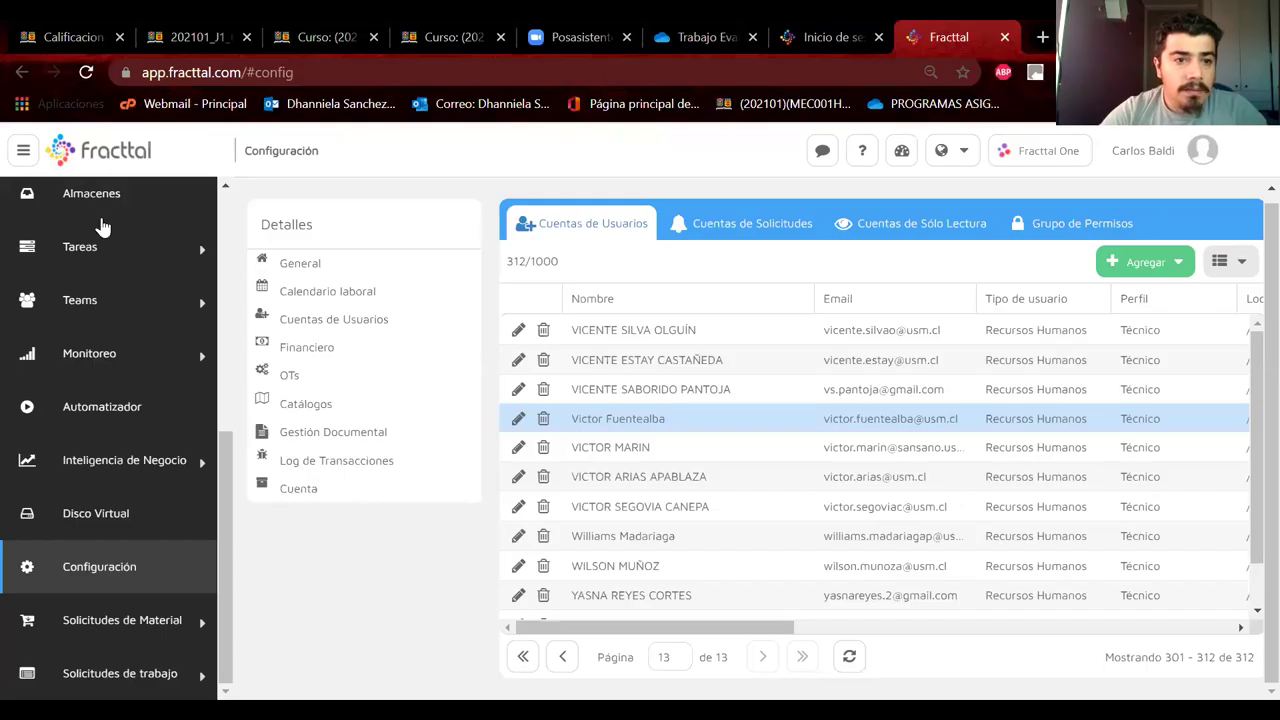
scroll(102, 229, up, 5)
click(96, 259)
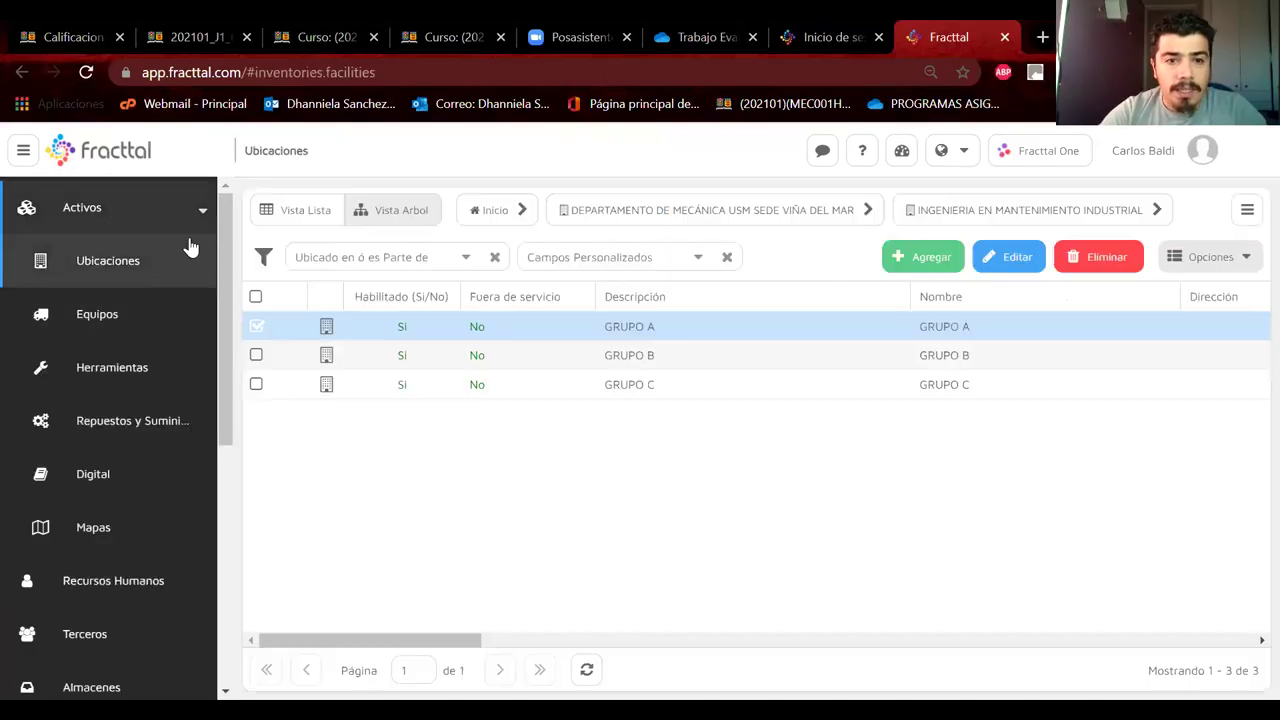
click(574, 211)
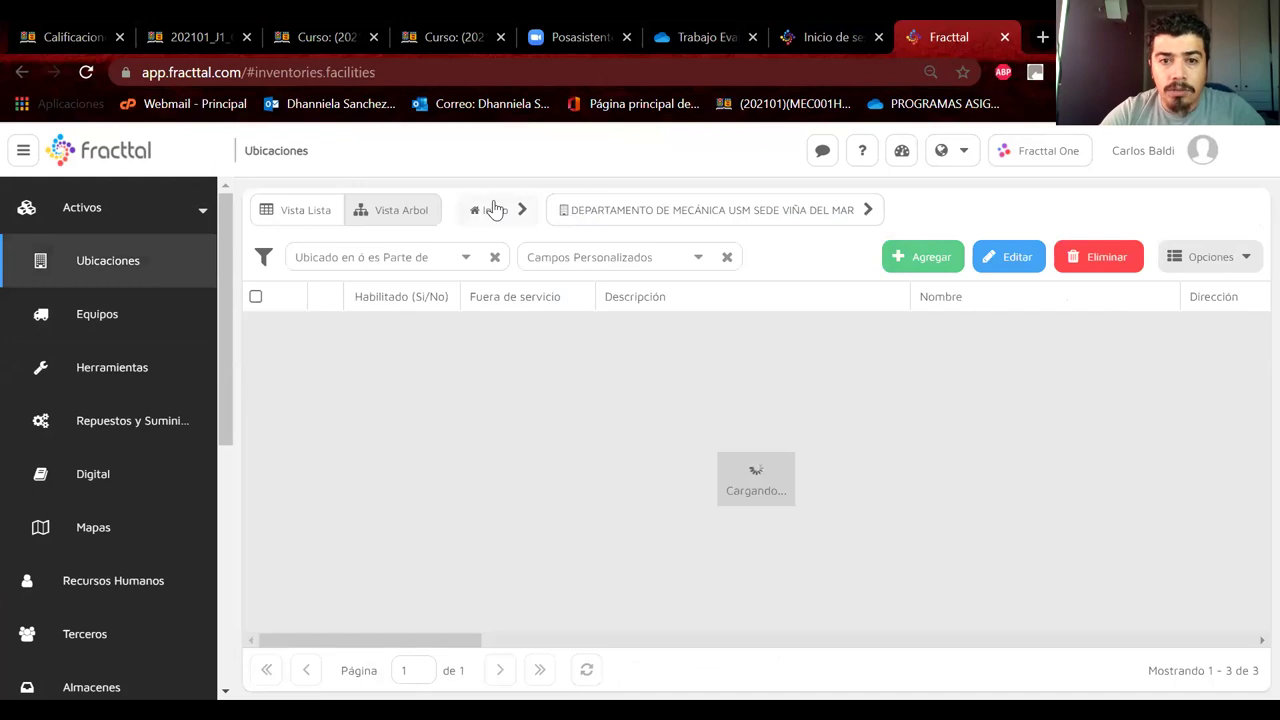
click(492, 213)
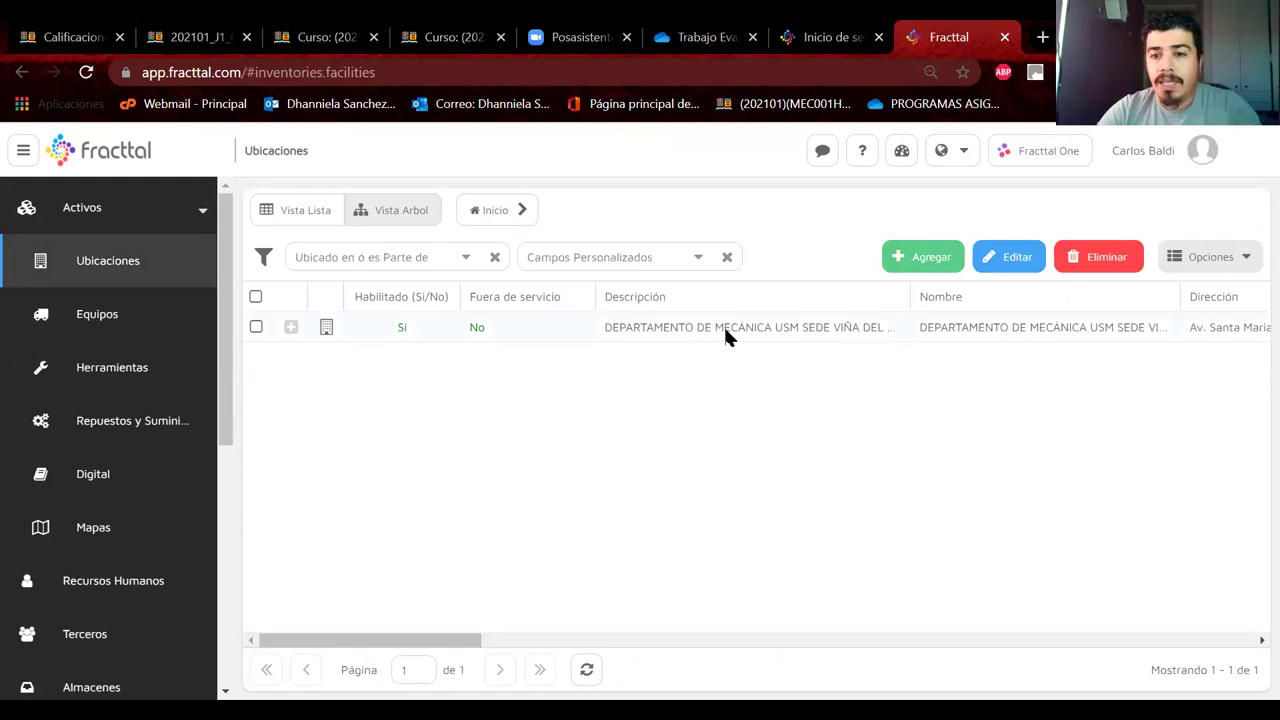
Step: Expand DEPARTAMENTO DE MECÁNICA USM SEDE VIÑA DEL MAR and review its list of sub-locations
click(308, 340)
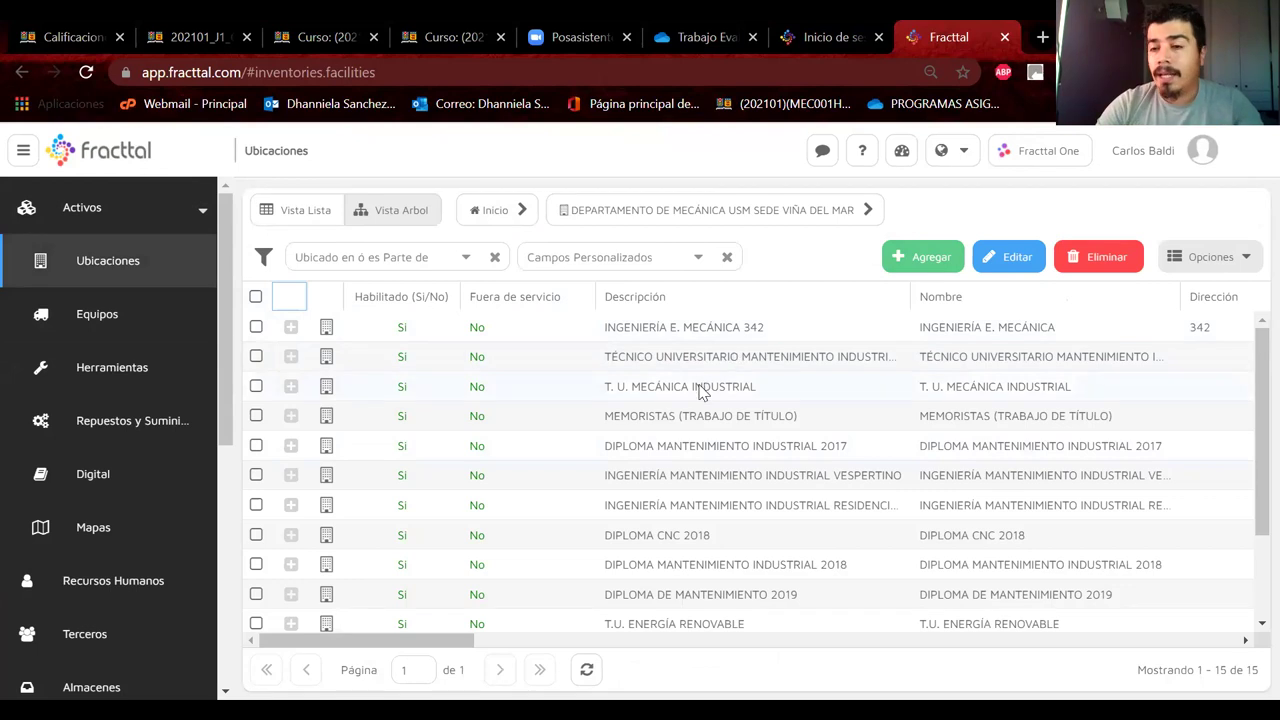
scroll(700, 391, down, 1)
scroll(700, 391, up, 1)
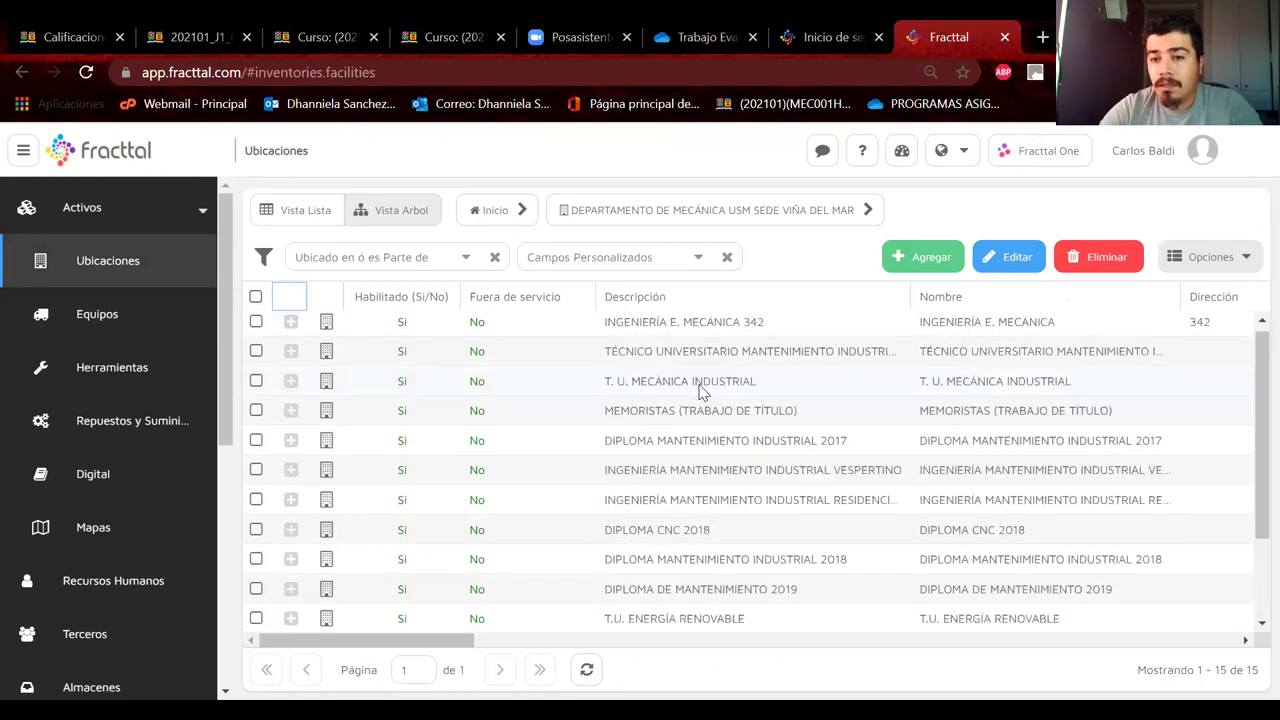
click(636, 425)
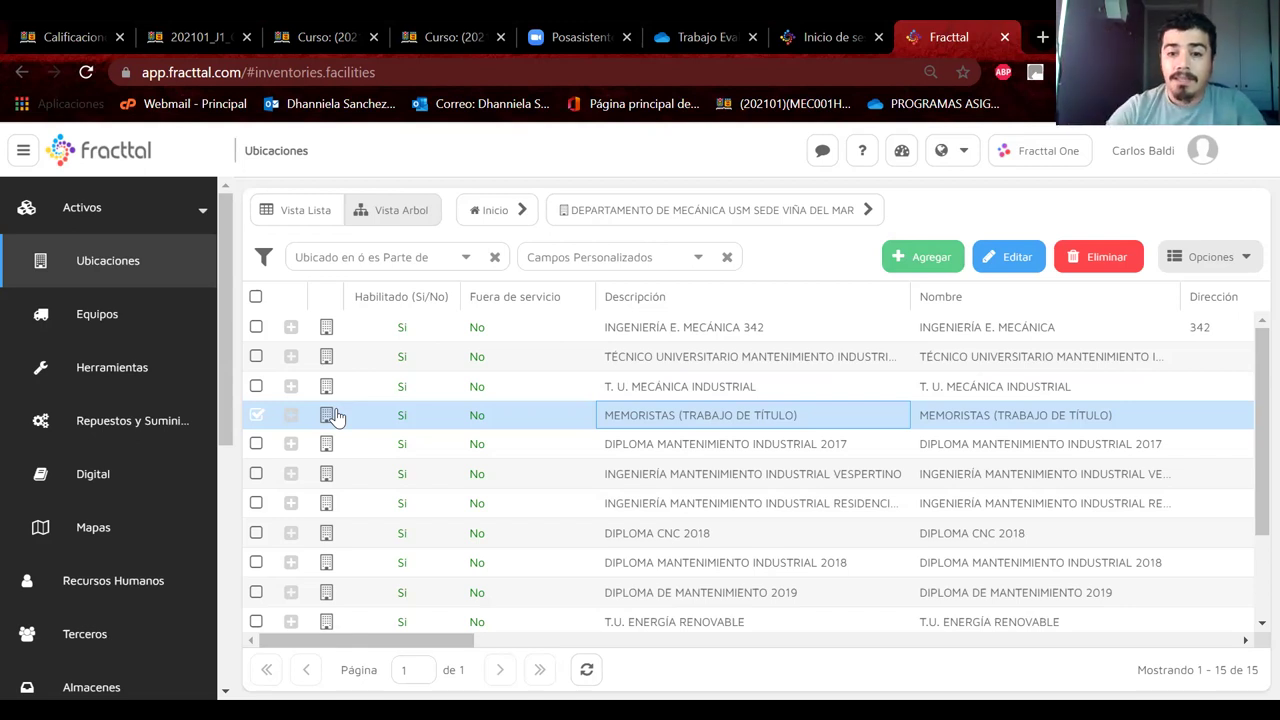
scroll(490, 452, down, 2)
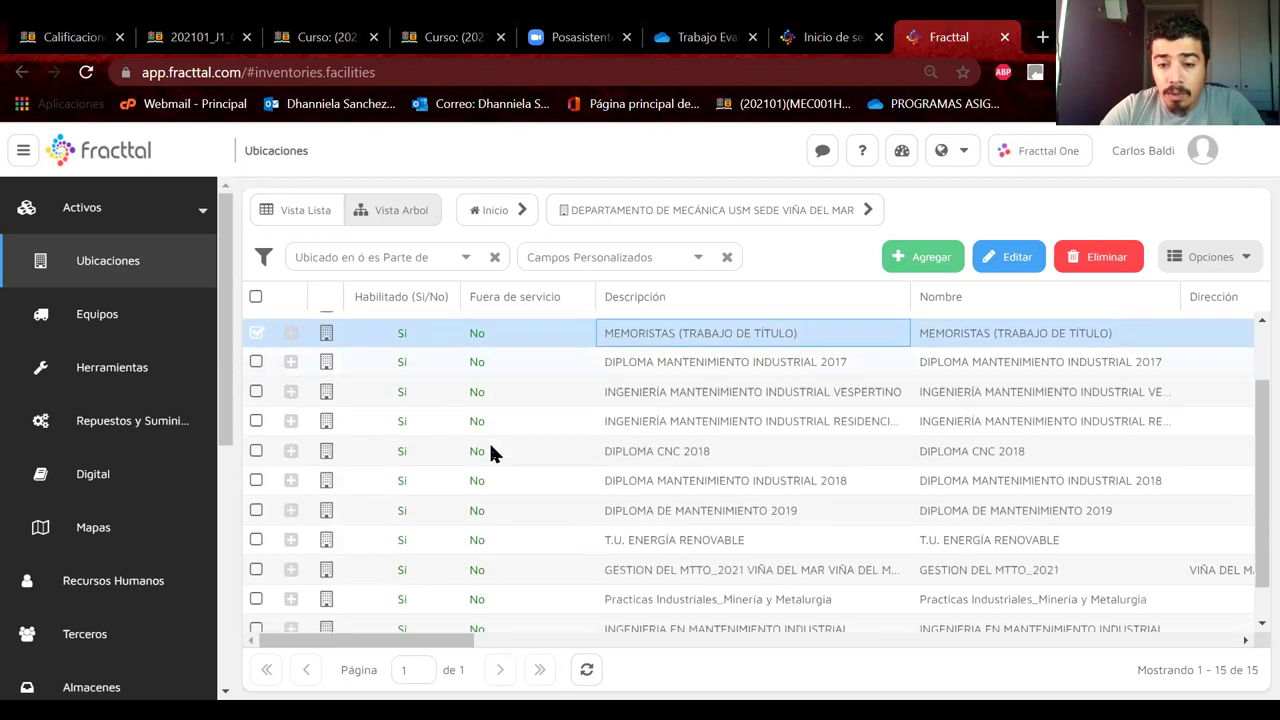
scroll(490, 452, down, 1)
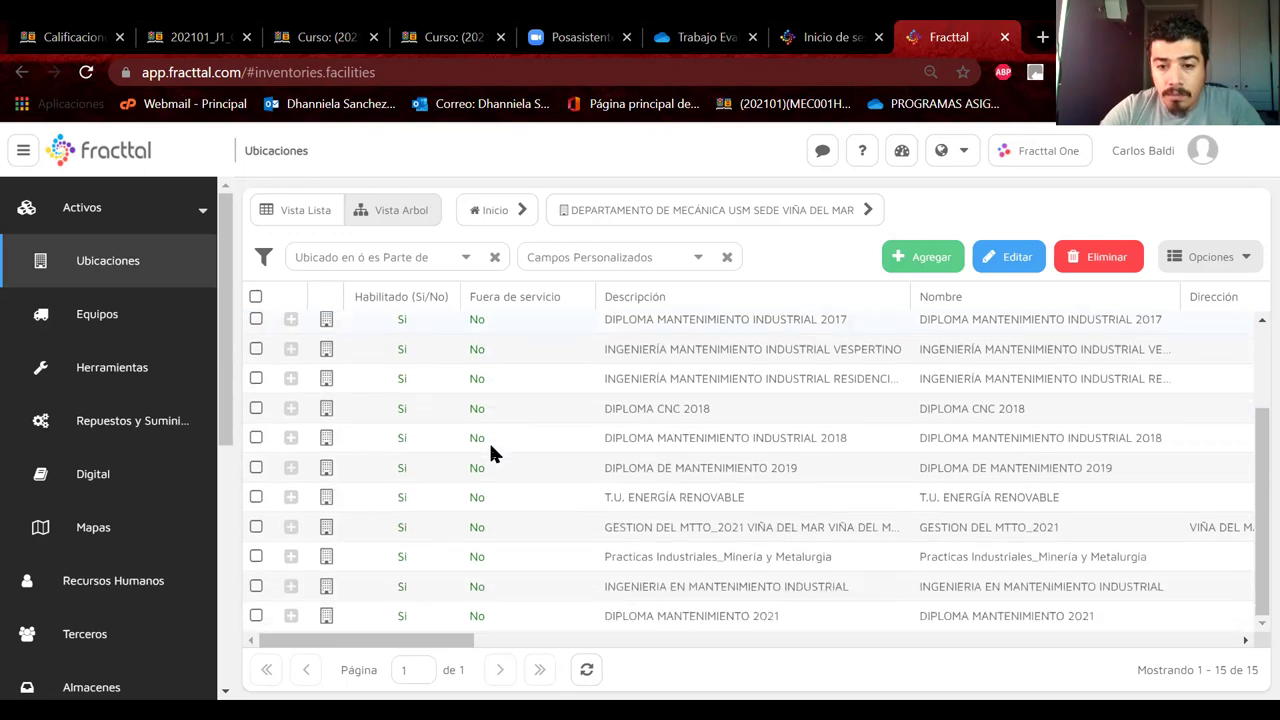
Step: Drill down through INGENIERIA EN MANTENIMIENTO INDUSTRIAL into AÑO 2021_DIURNO to view its groups
click(715, 586)
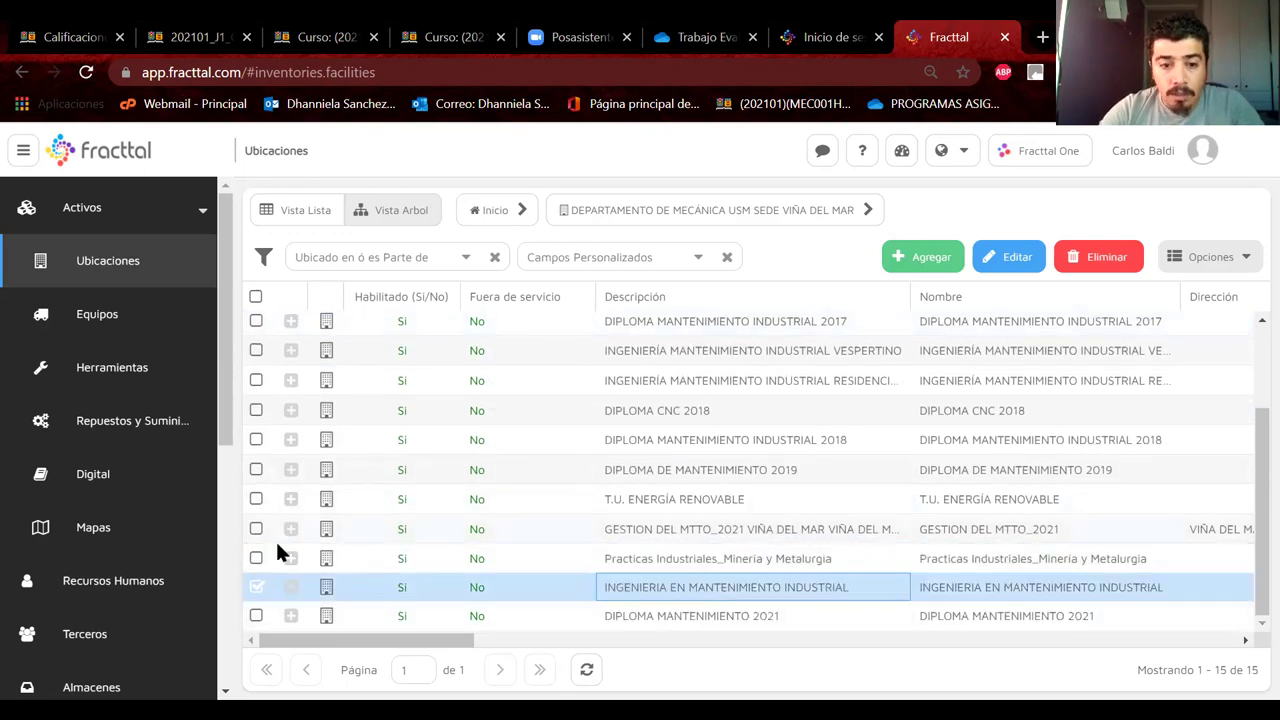
click(292, 587)
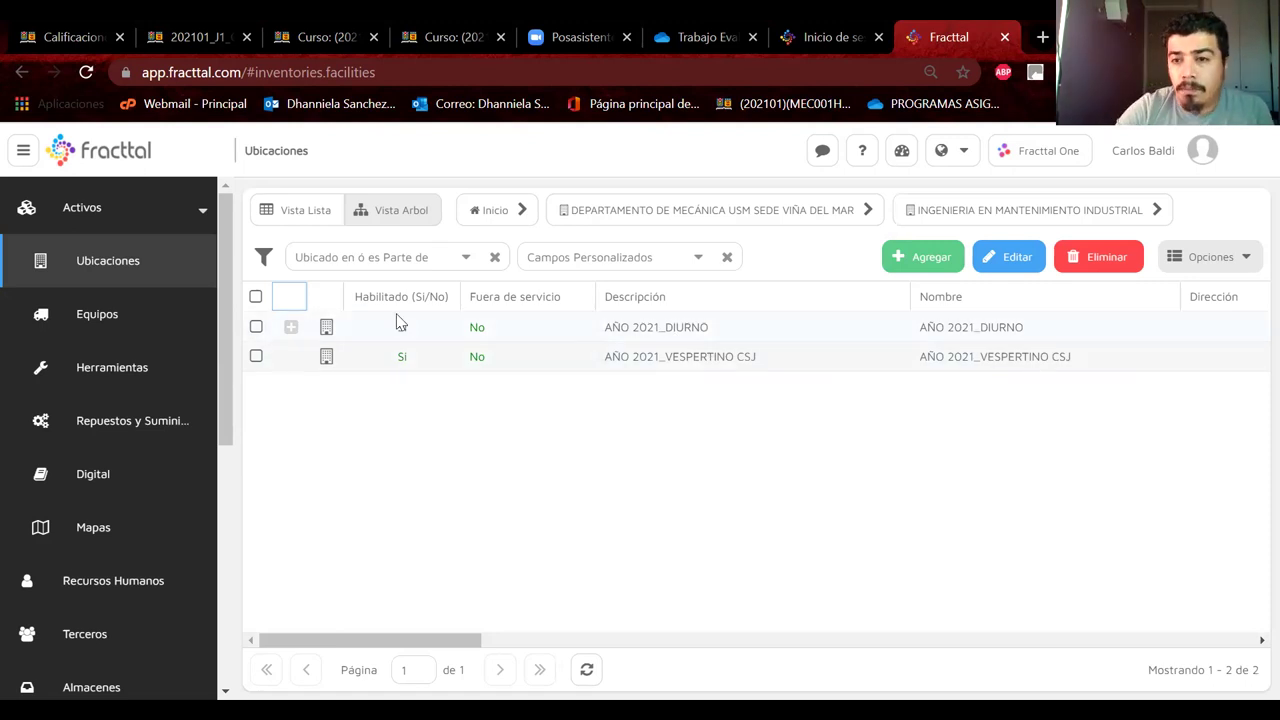
click(293, 336)
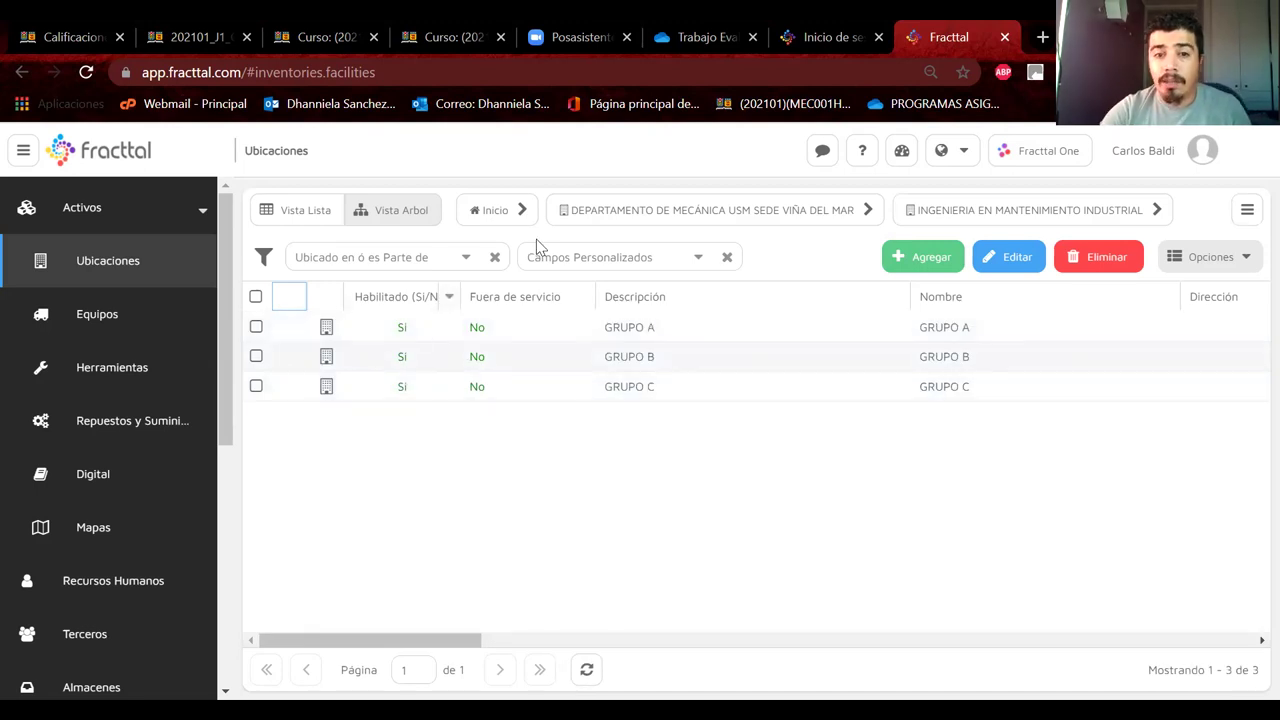
Step: Return to the department level and drill down through T. U. MECÁNICA INDUSTRIAL into SHERWIN WILLIAMS
click(920, 215)
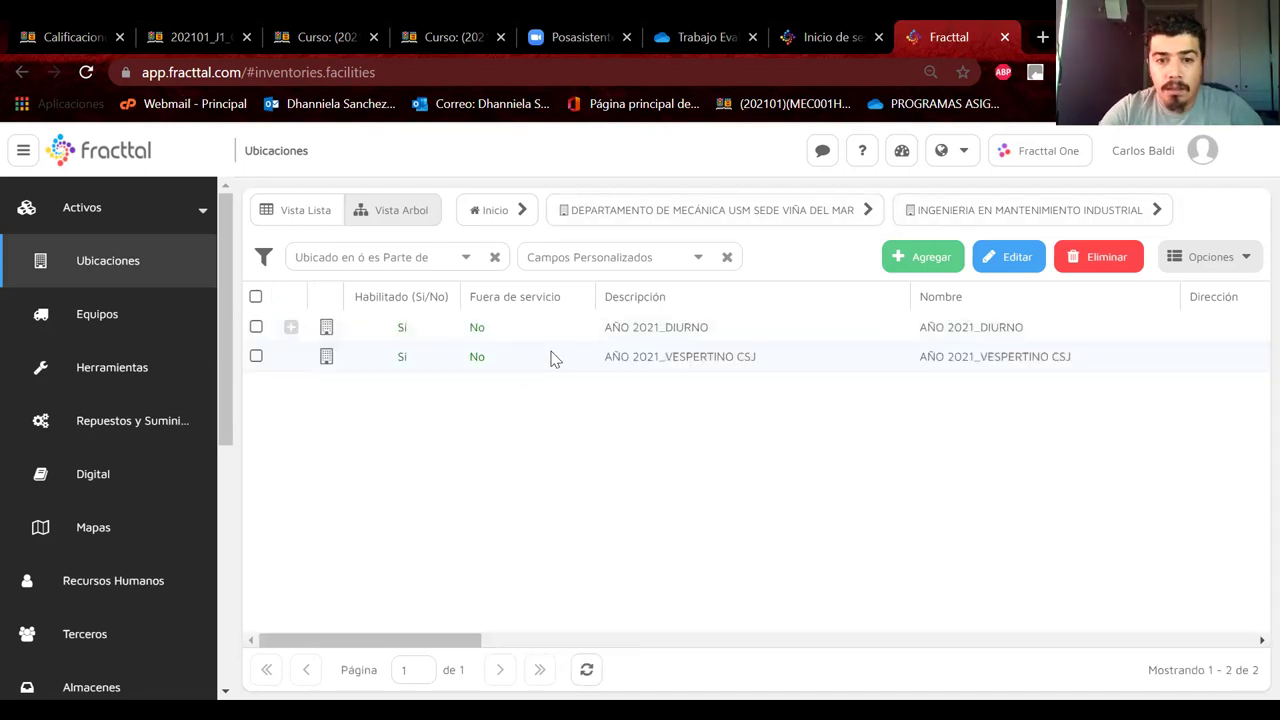
click(740, 208)
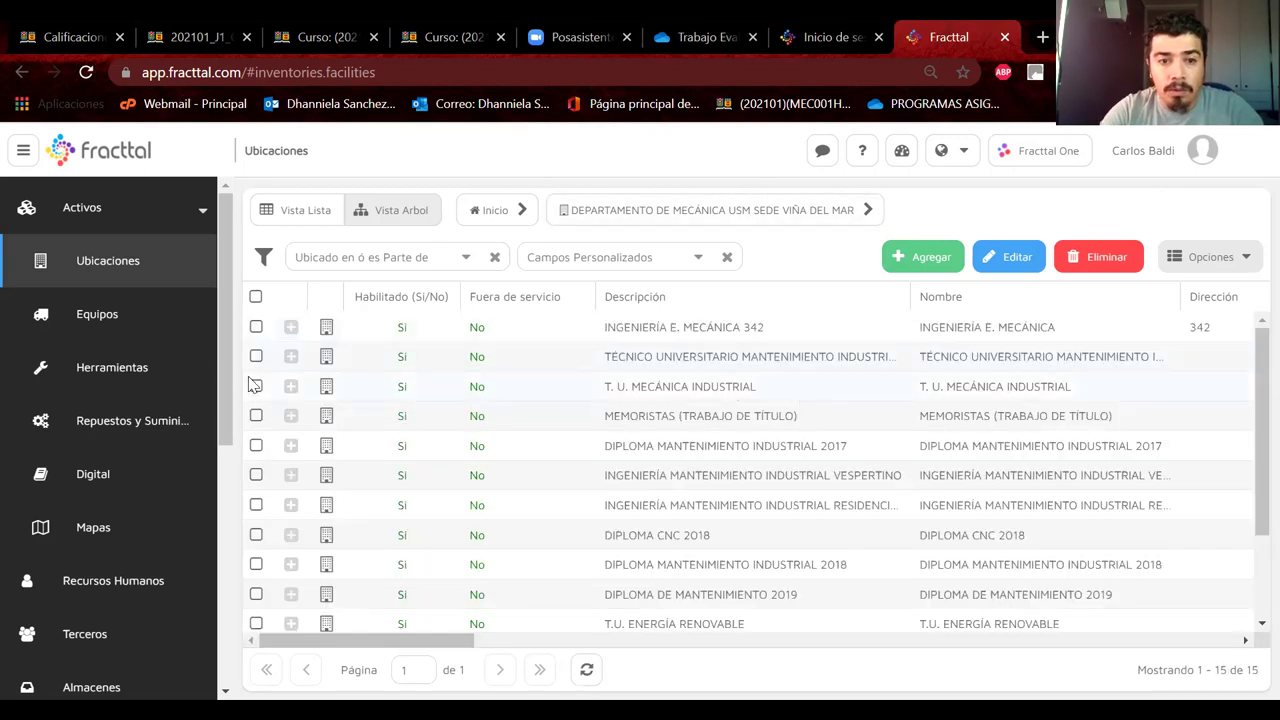
click(291, 387)
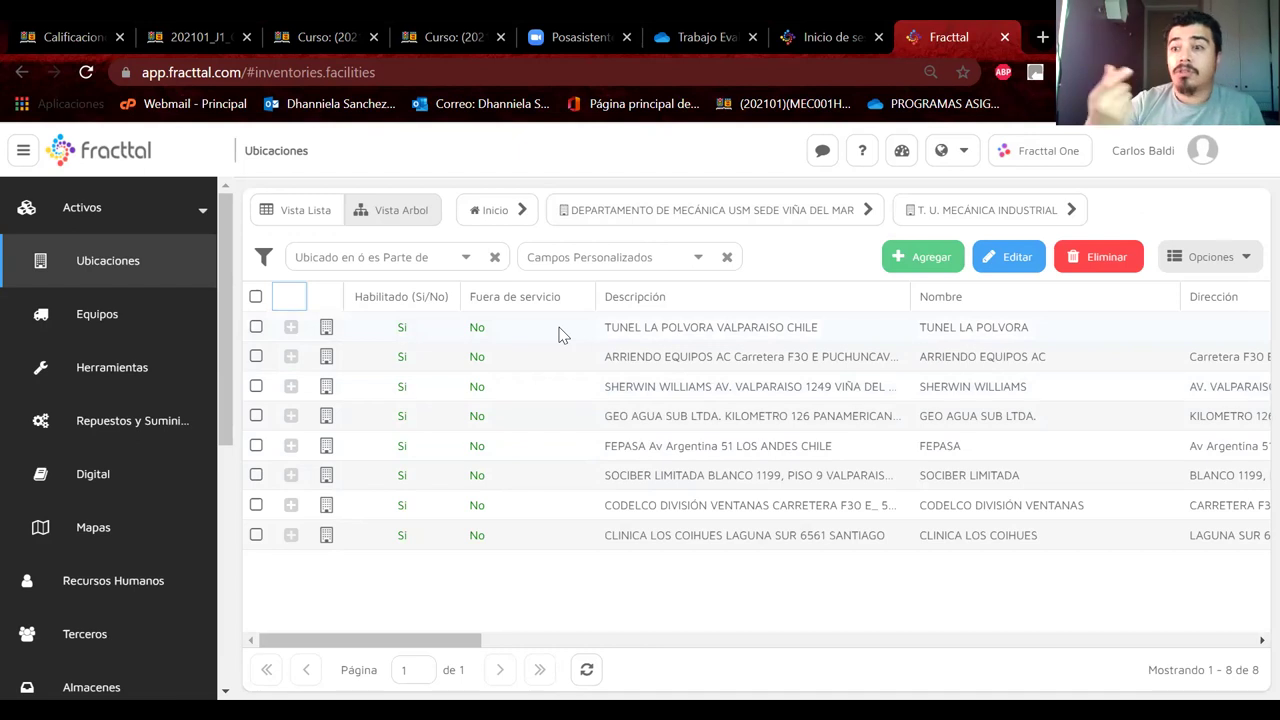
click(672, 393)
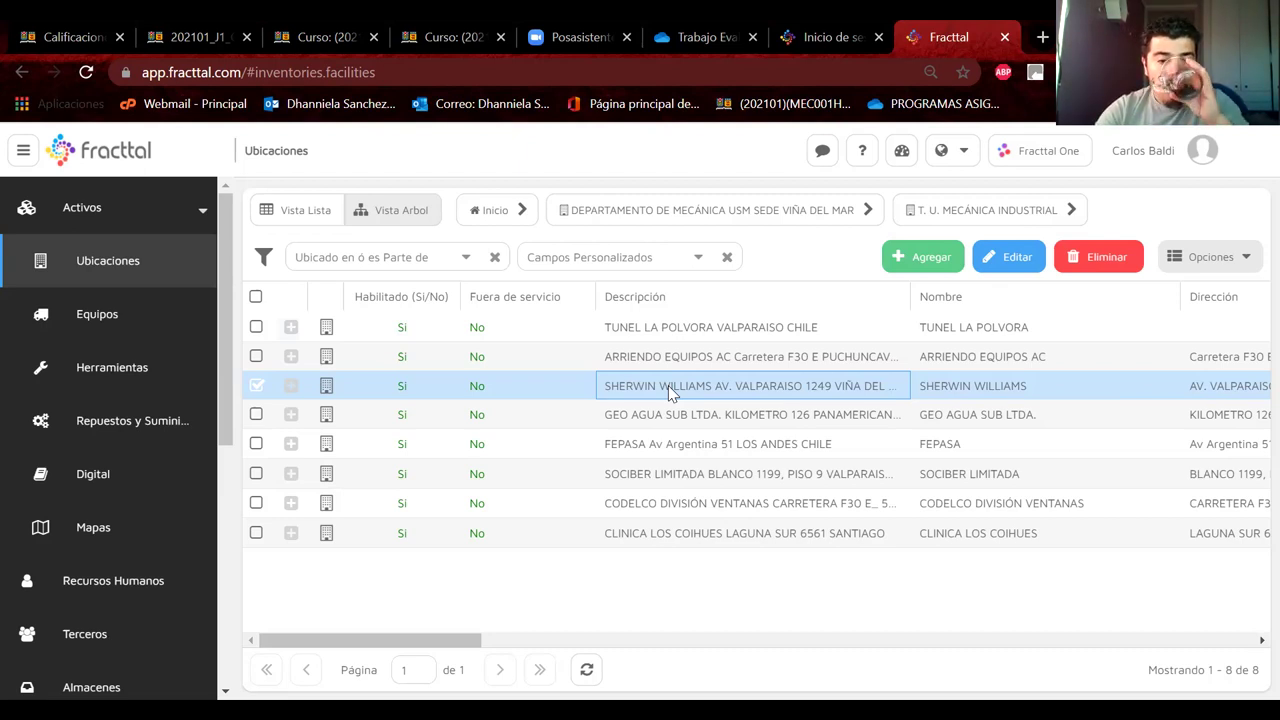
click(290, 386)
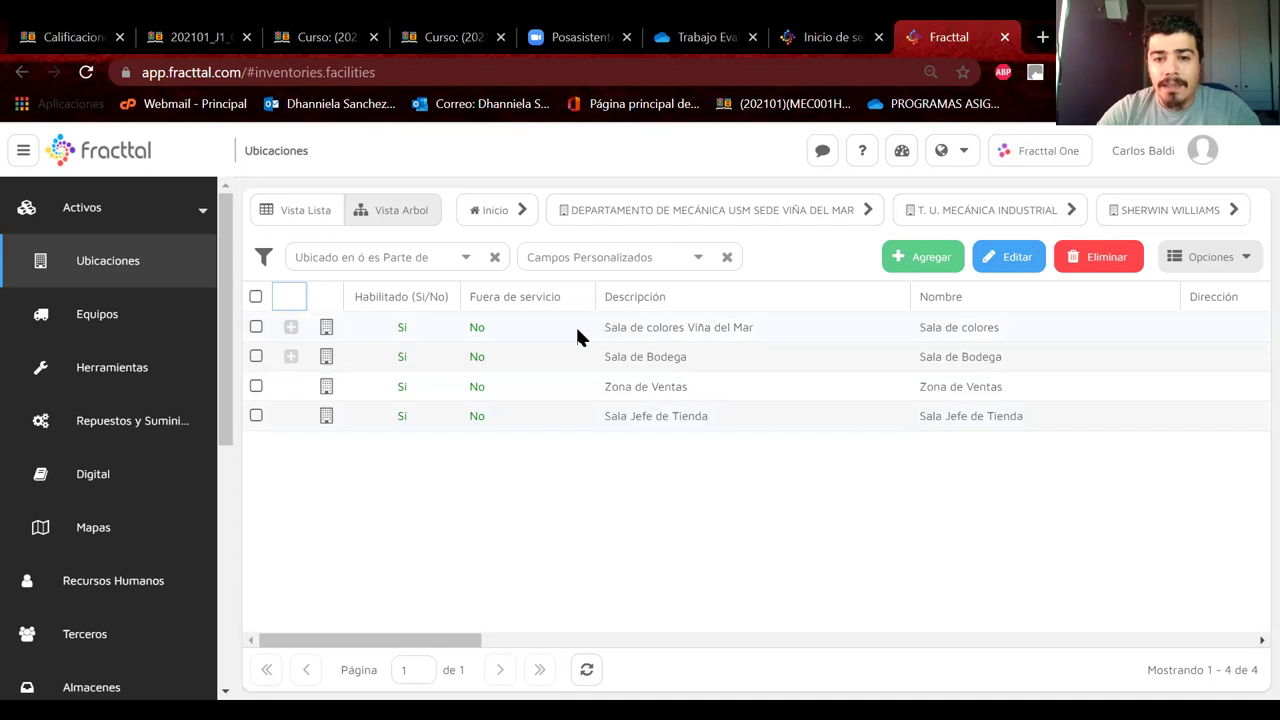
Step: Go through the Sherwin Williams rooms one by one and expand Sala de colores
click(575, 326)
click(565, 360)
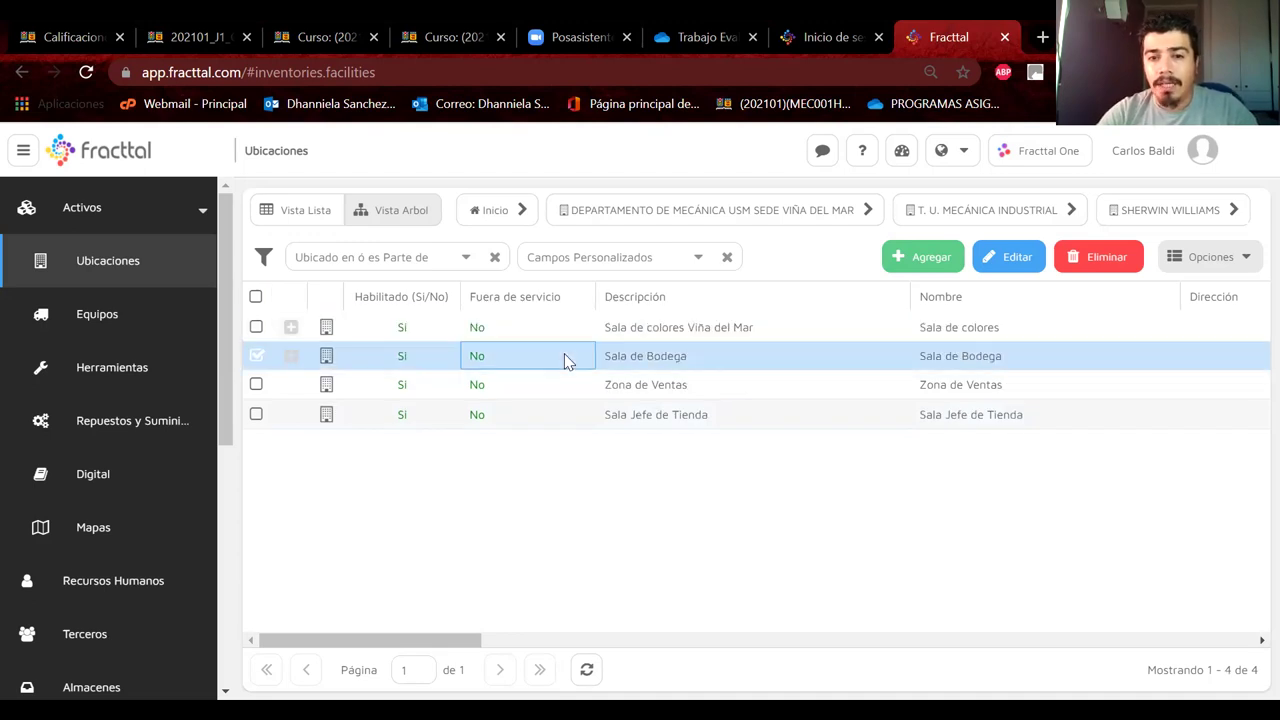
click(543, 389)
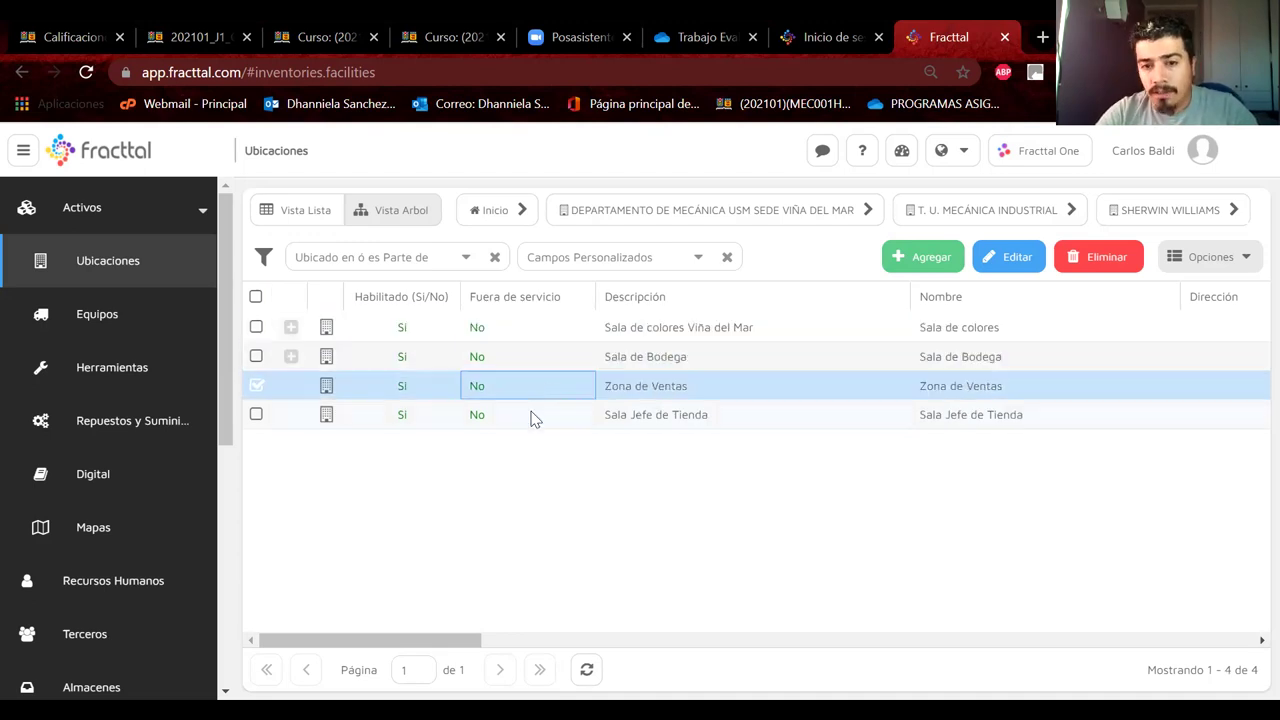
click(527, 412)
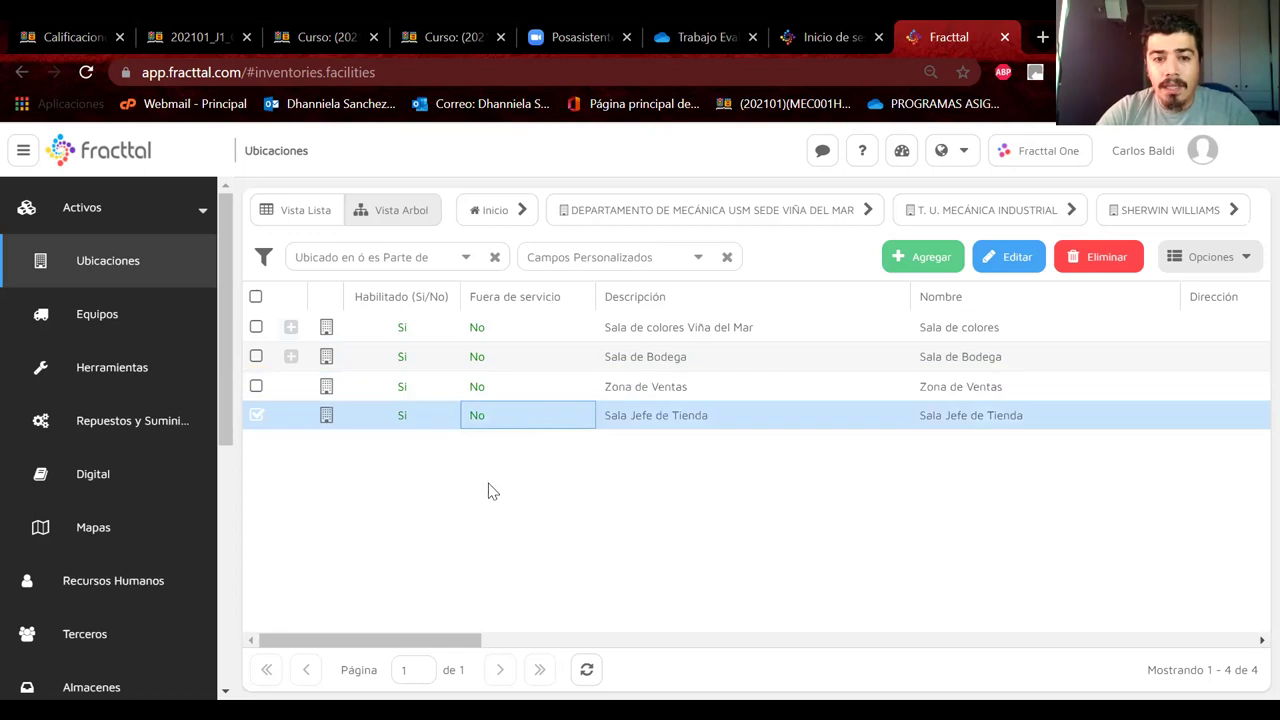
click(289, 330)
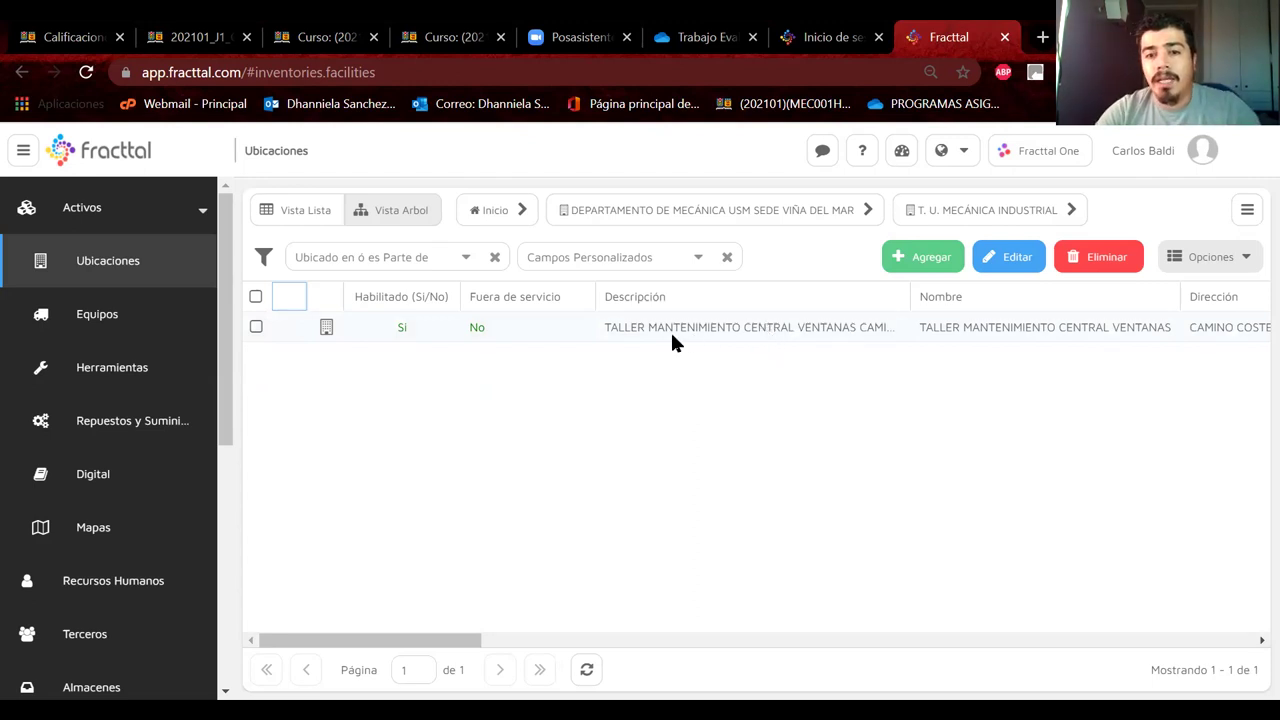
Step: Inspect the sub-location of GEO AGUA SUB LTDA. and return to the T. U. MECÁNICA INDUSTRIAL list
click(953, 220)
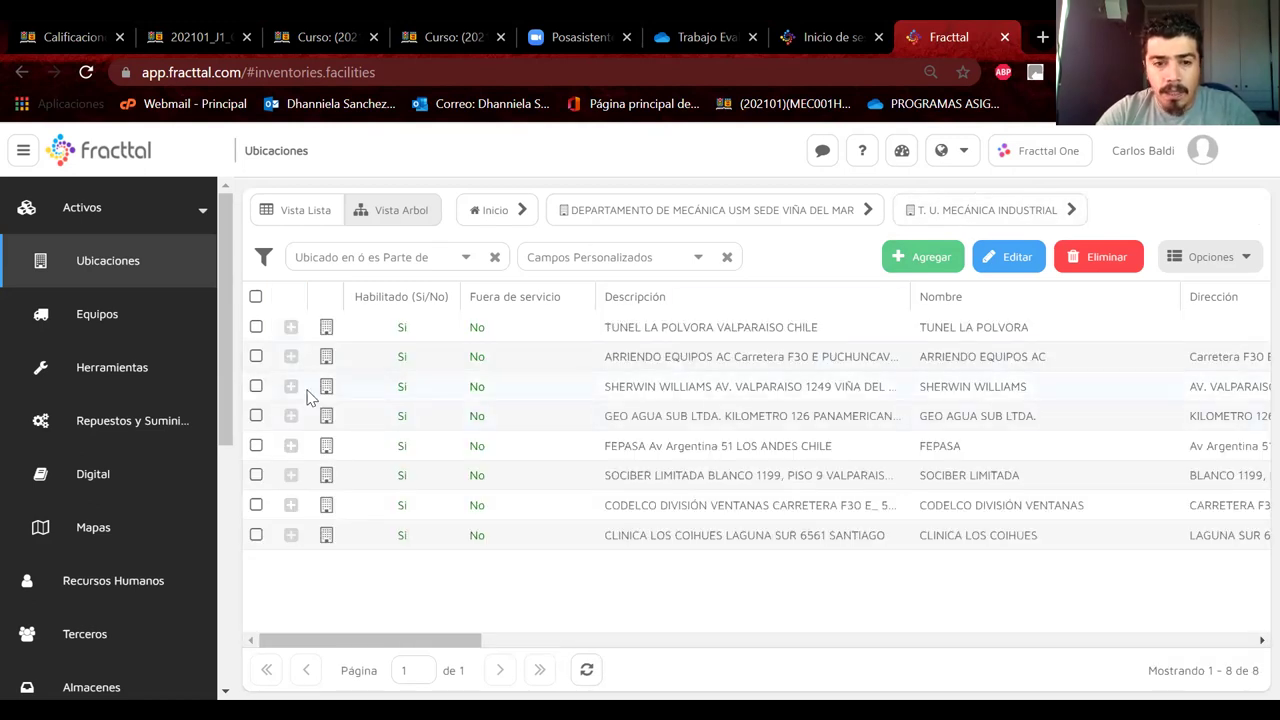
click(292, 416)
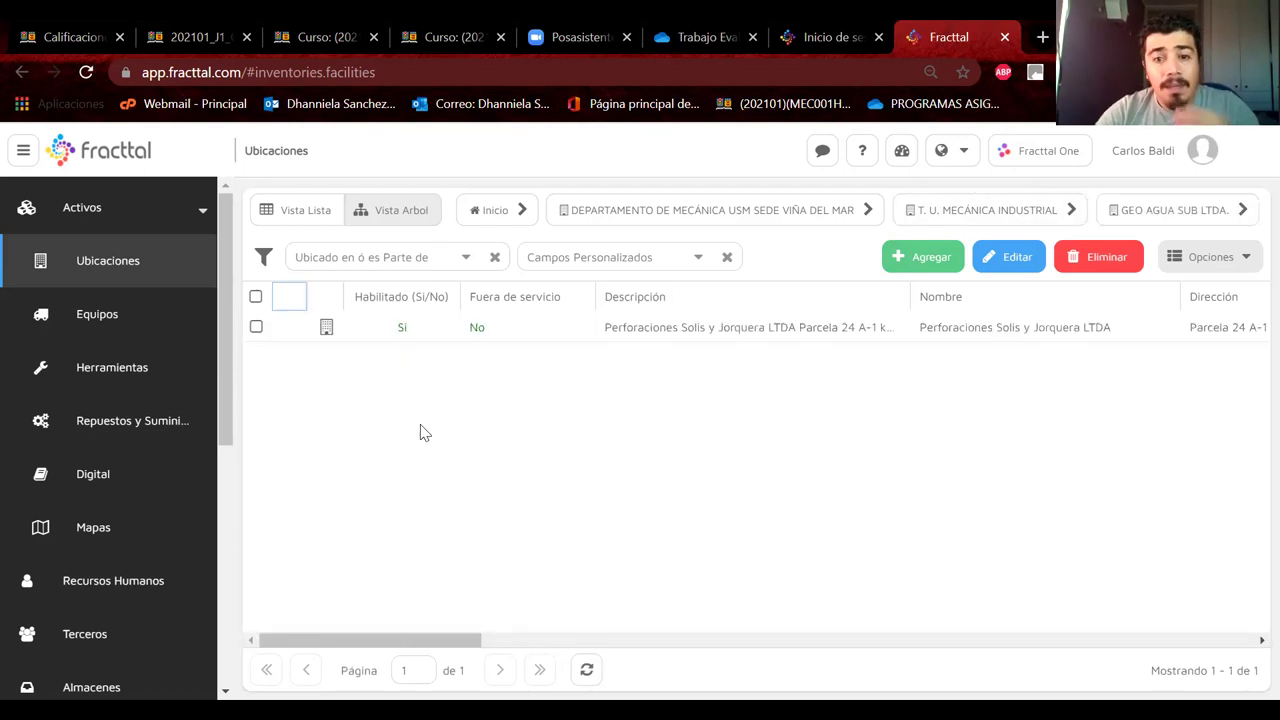
click(963, 212)
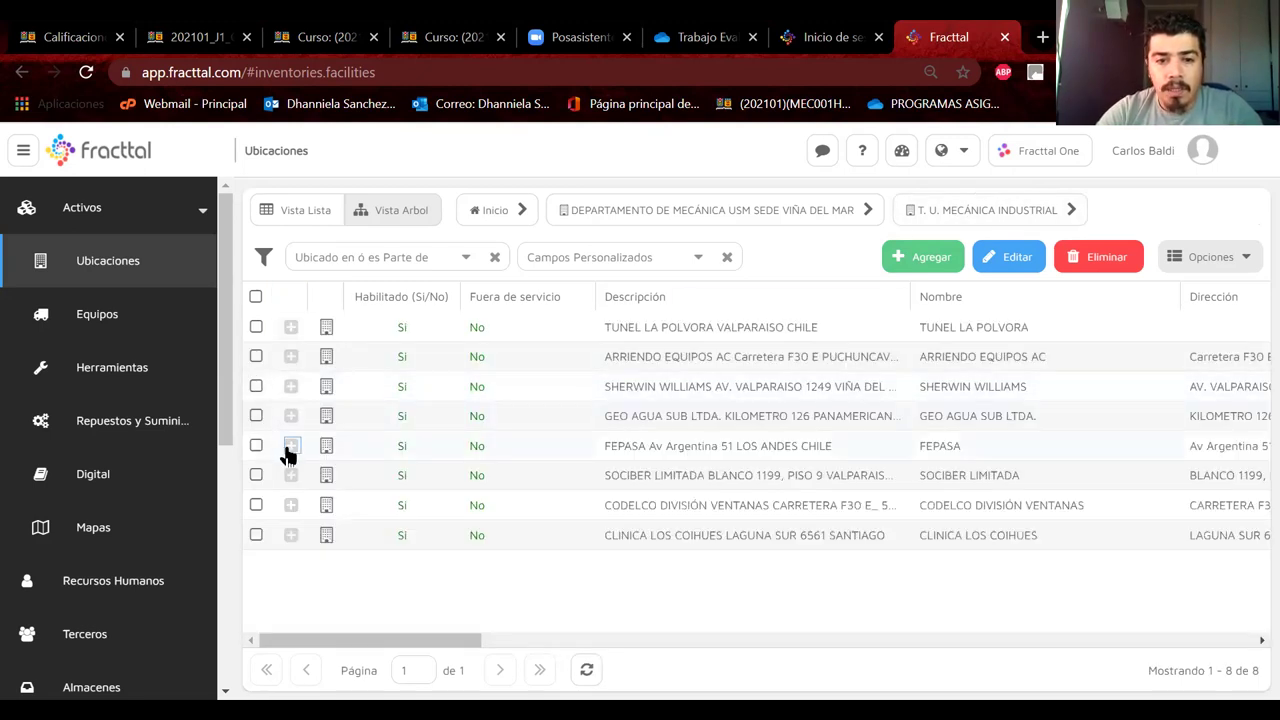
Step: Drill down through FEPASA into Taller de Mantenimiento FEPASA and go back up to the department's location list
click(290, 446)
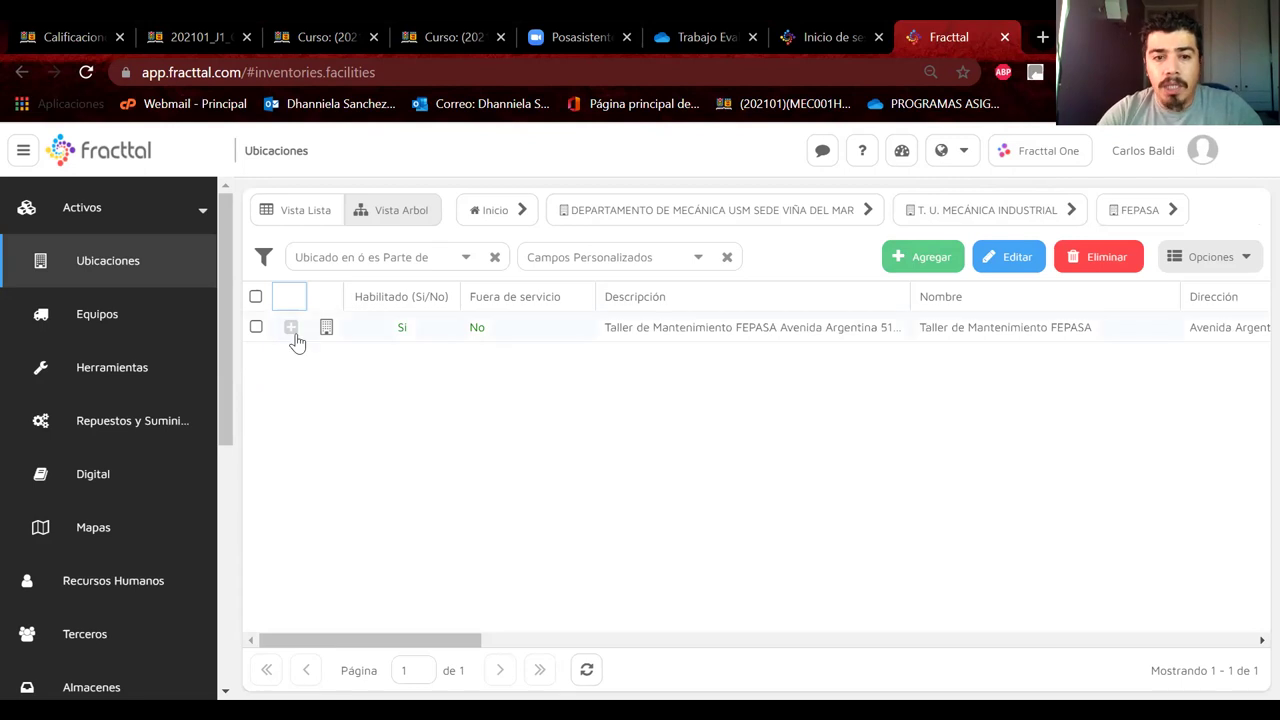
click(291, 330)
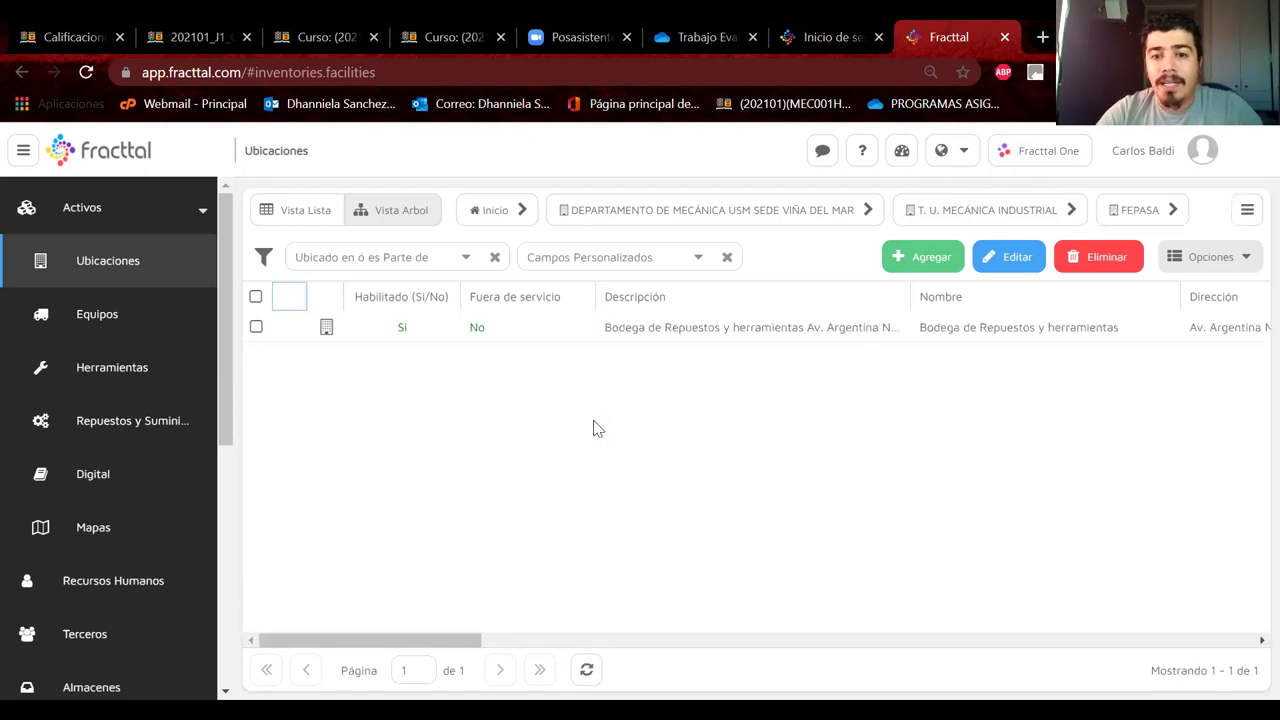
click(924, 214)
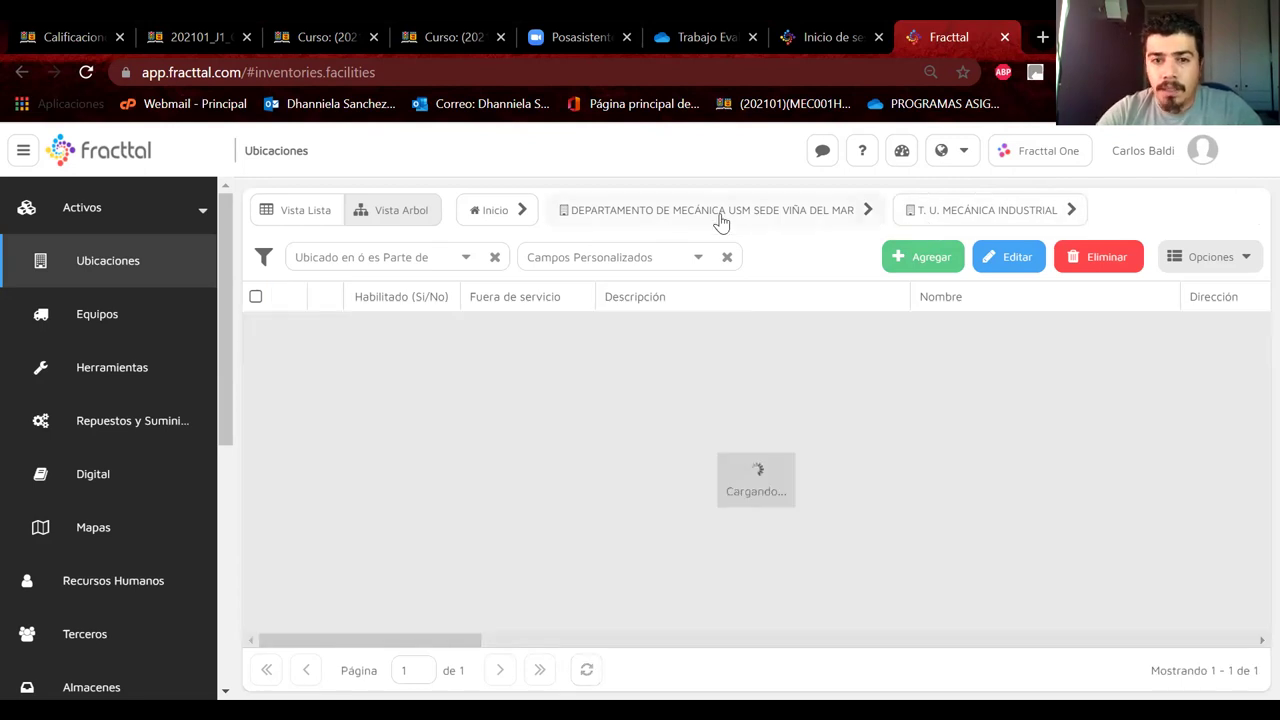
click(720, 212)
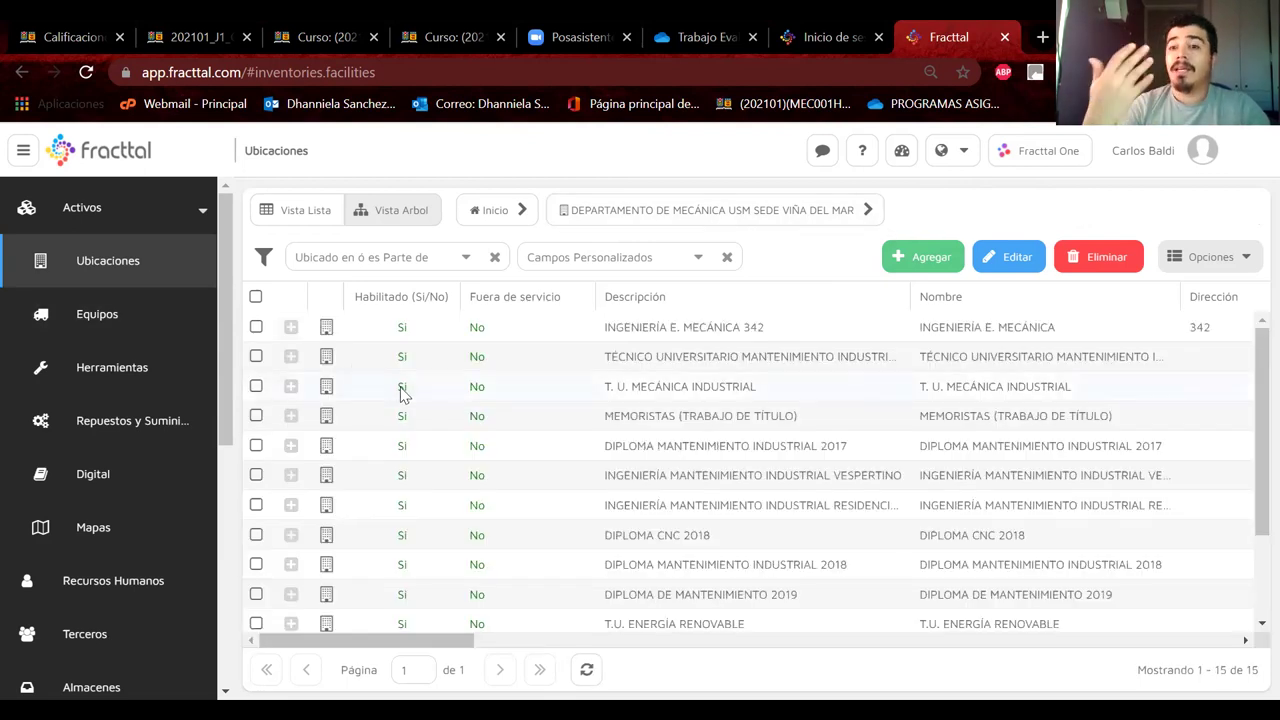
Step: Open the TRACTO CAMION MACK CH613 record in the Equipos list and highlight its asset name and manufacturer
click(128, 328)
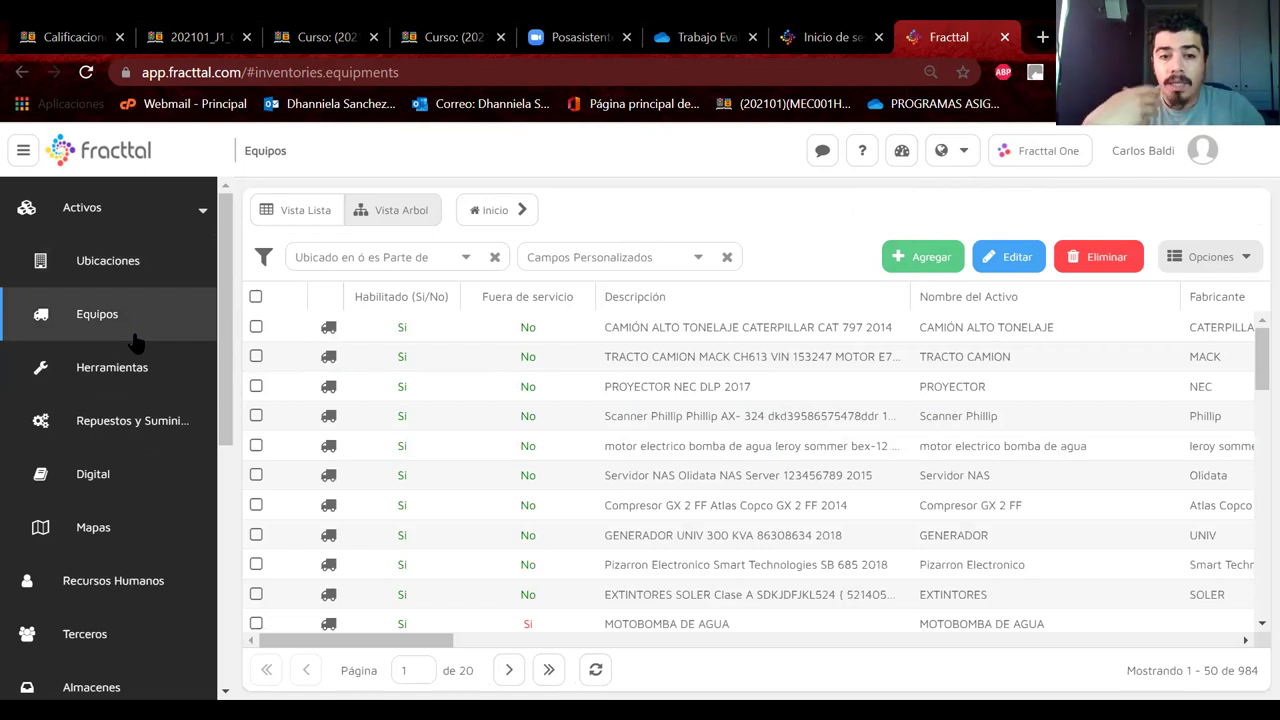
click(640, 366)
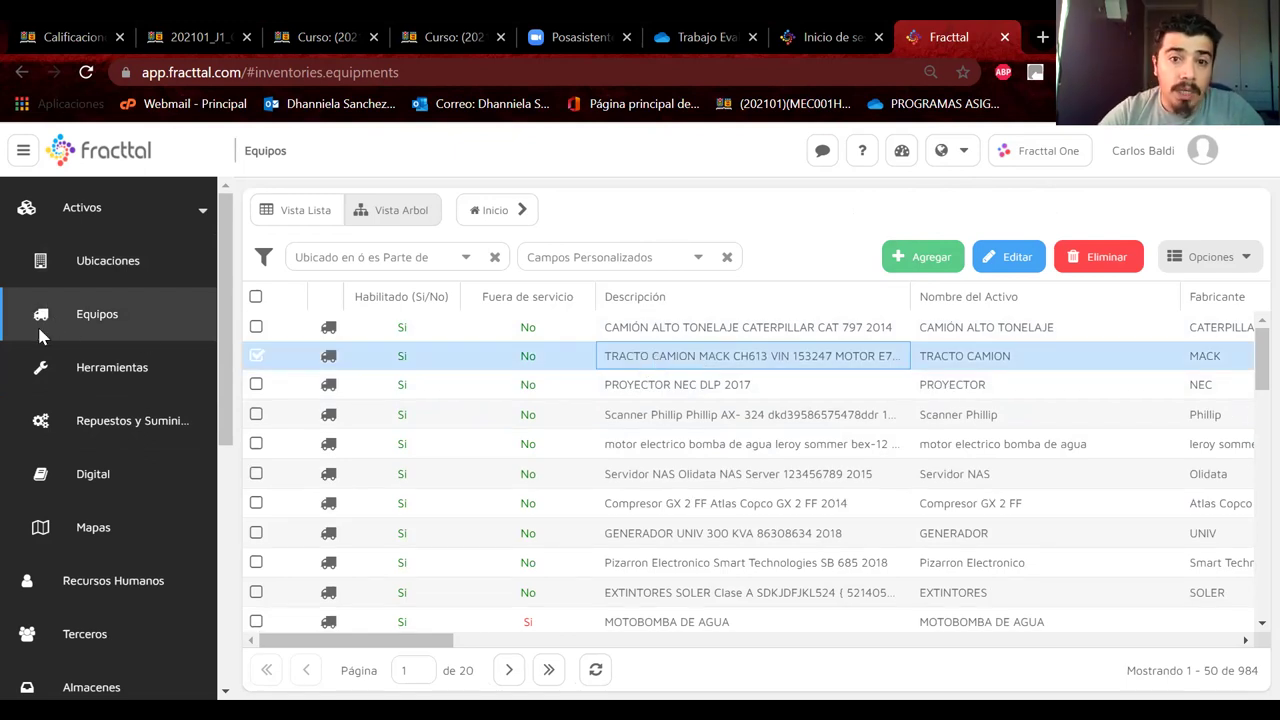
double_click(578, 365)
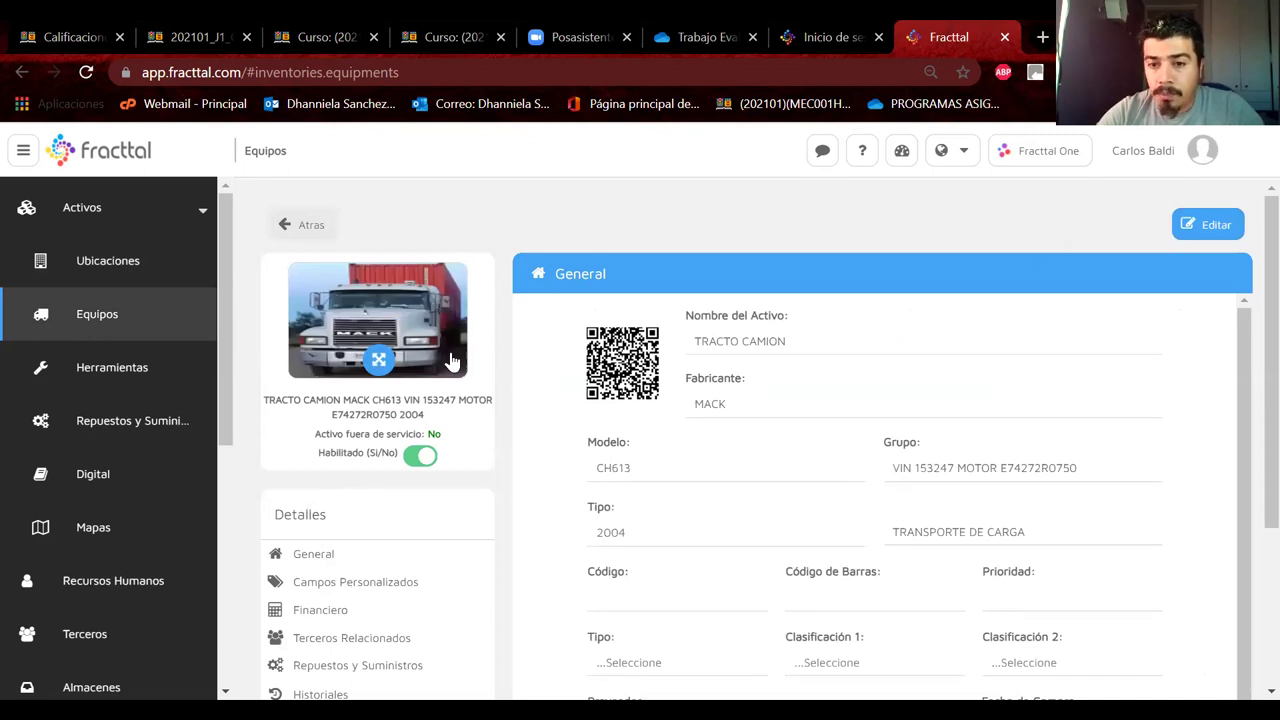
drag(729, 343, 775, 344)
drag(695, 404, 738, 404)
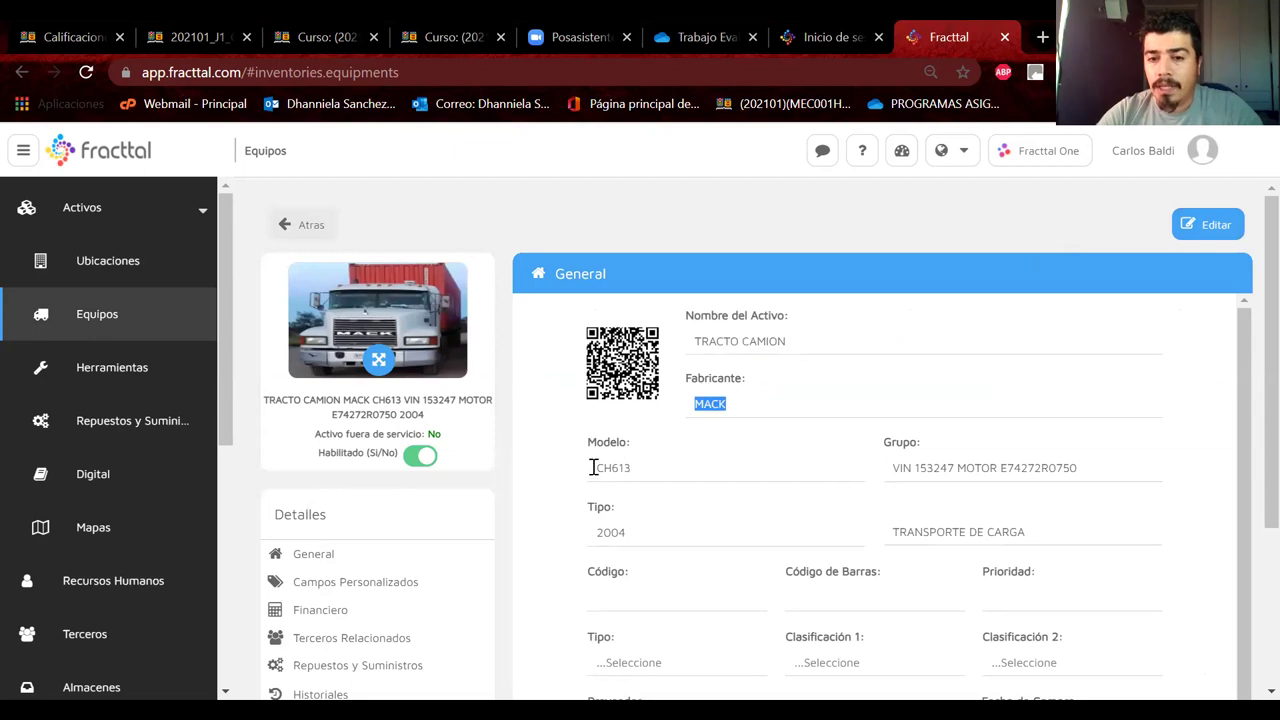
Step: Trace the truck's location path in "Ubicado en ó es Parte de", highlighting each level from the department down to ESTACIONAMIENTO
scroll(686, 461, down, 2)
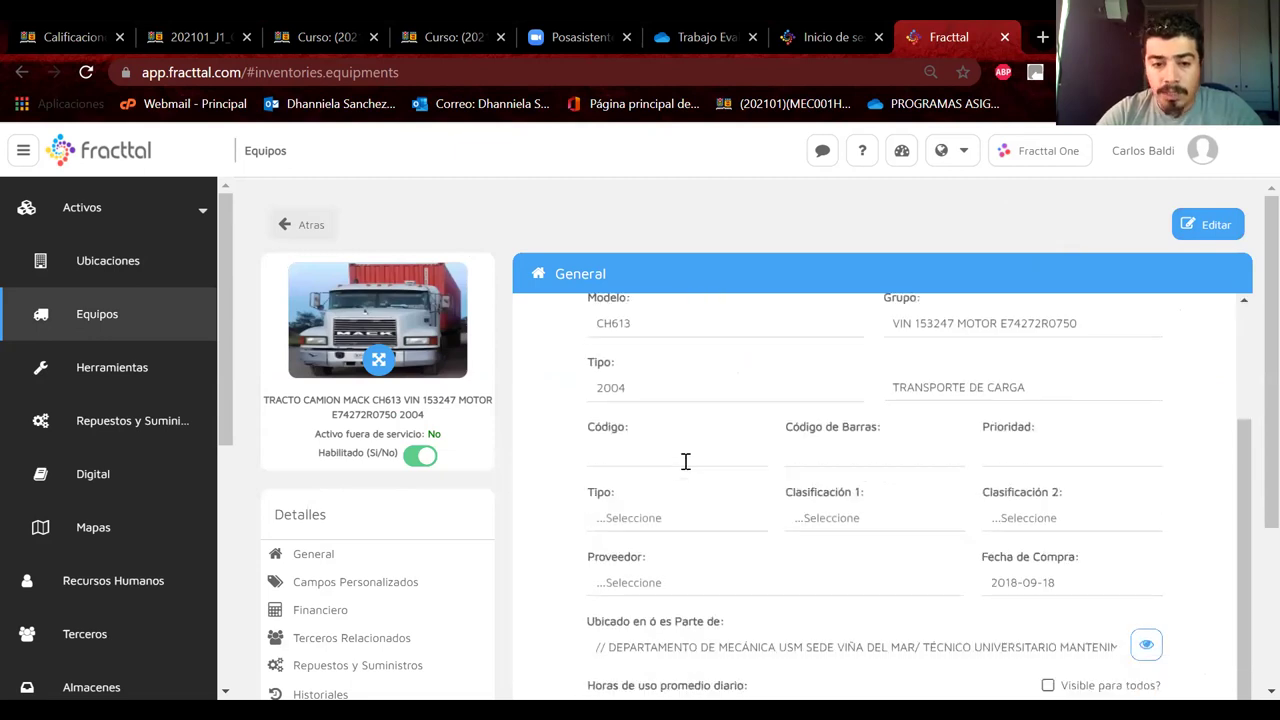
scroll(686, 461, down, 2)
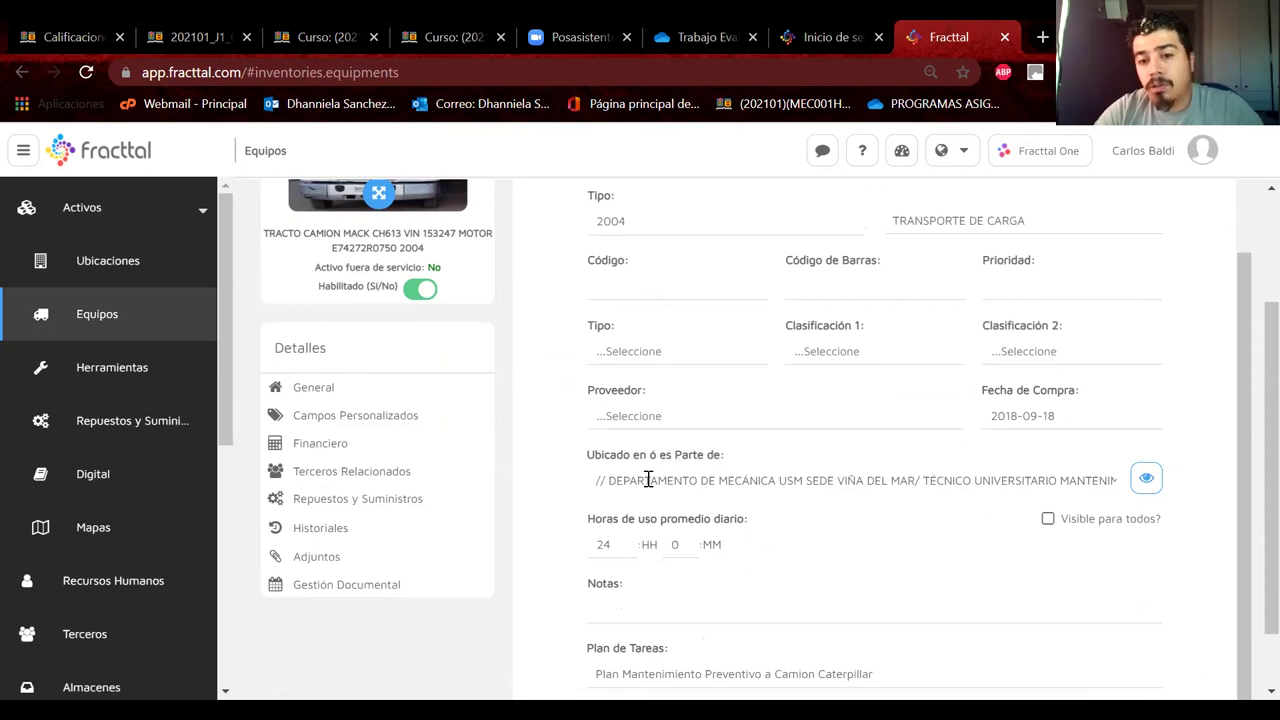
drag(648, 480, 899, 492)
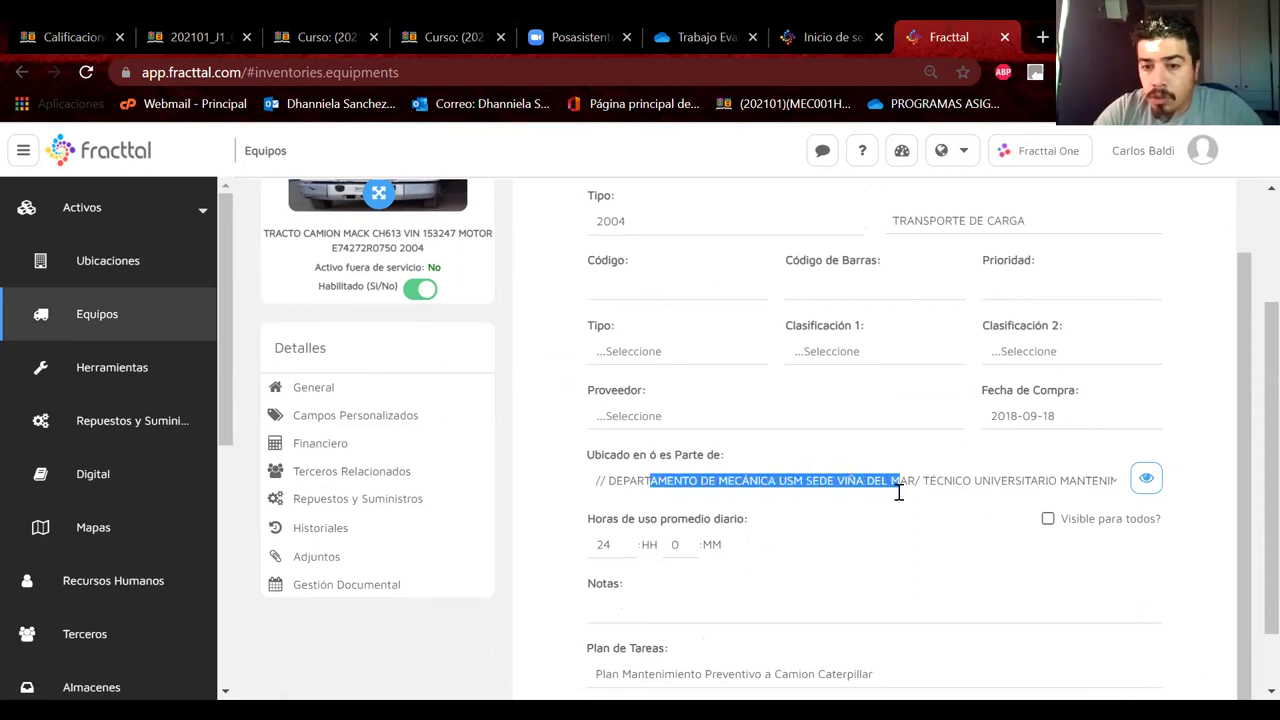
drag(611, 481, 918, 481)
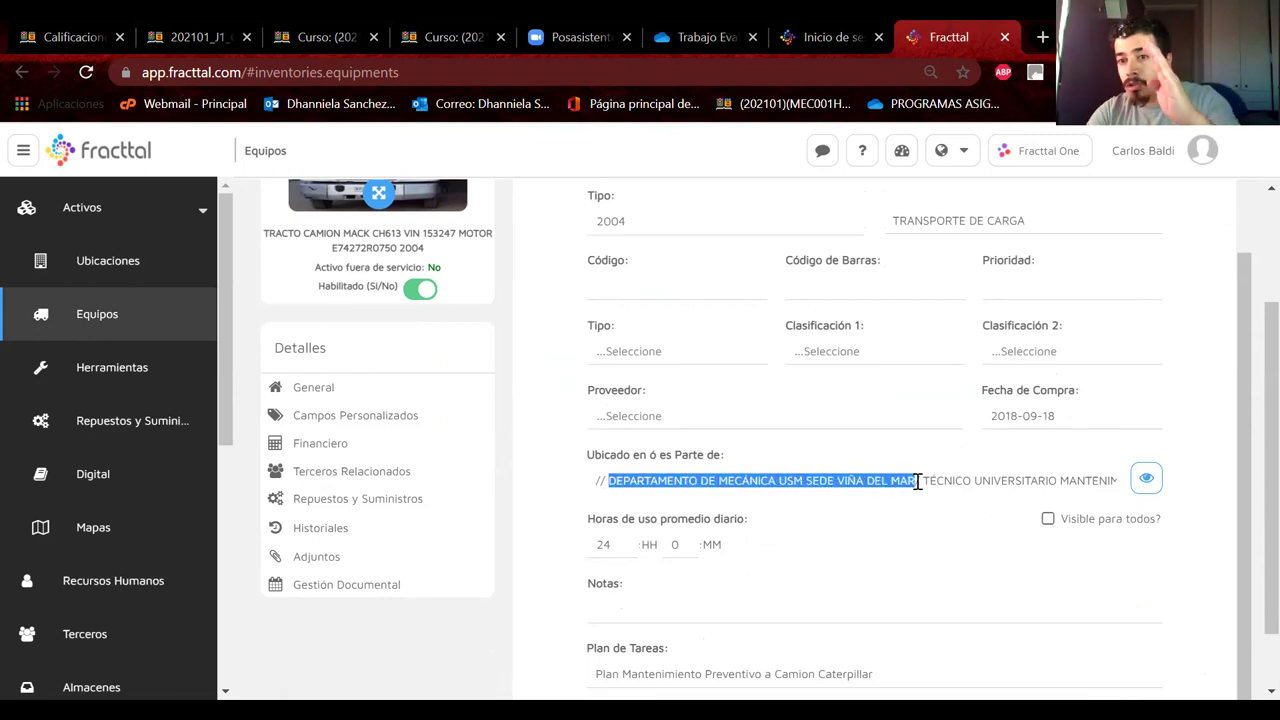
drag(918, 482, 1000, 480)
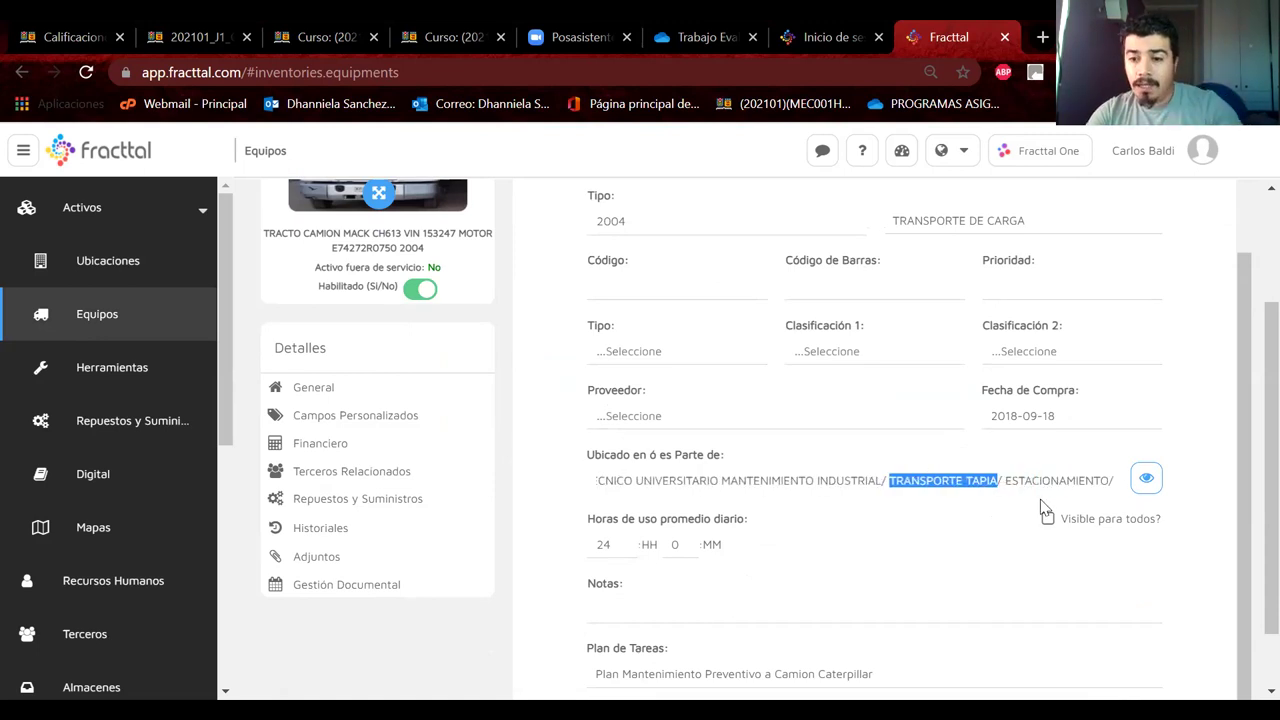
drag(1004, 480, 1145, 485)
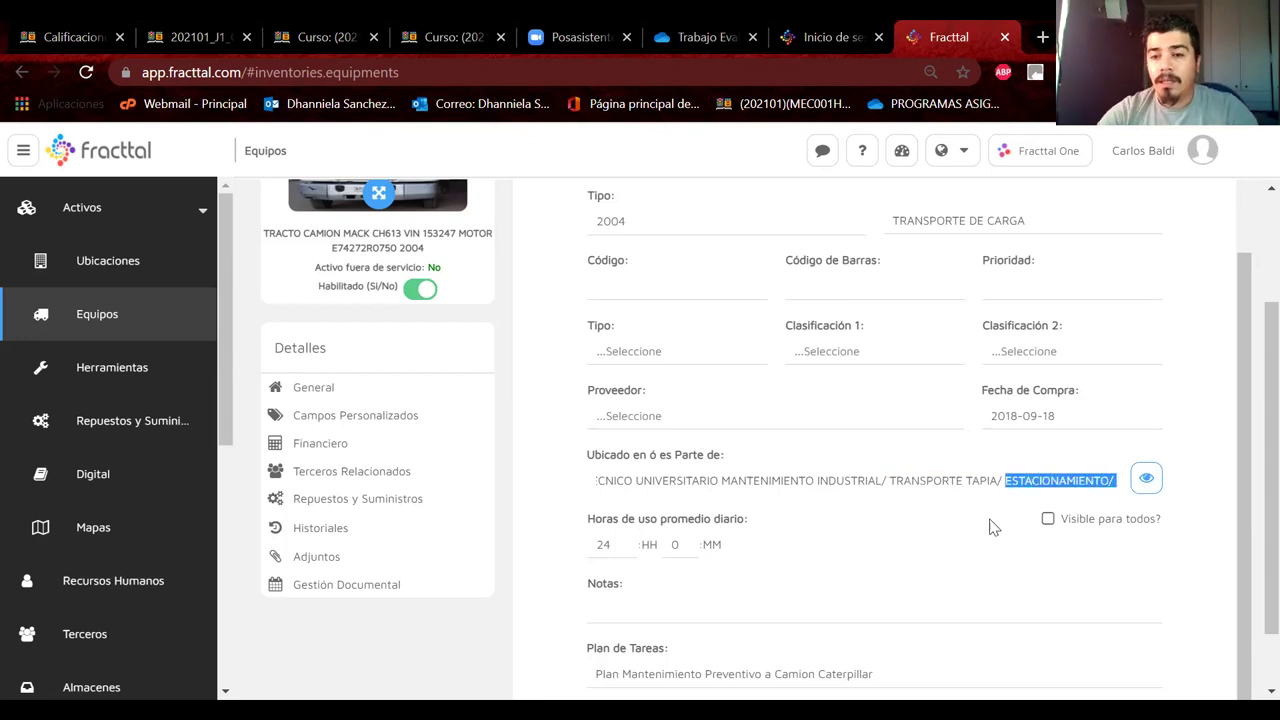
Step: Review the truck's general data again, highlighting its location path and its assigned Plan de Tareas
scroll(993, 527, up, 2)
scroll(583, 370, up, 2)
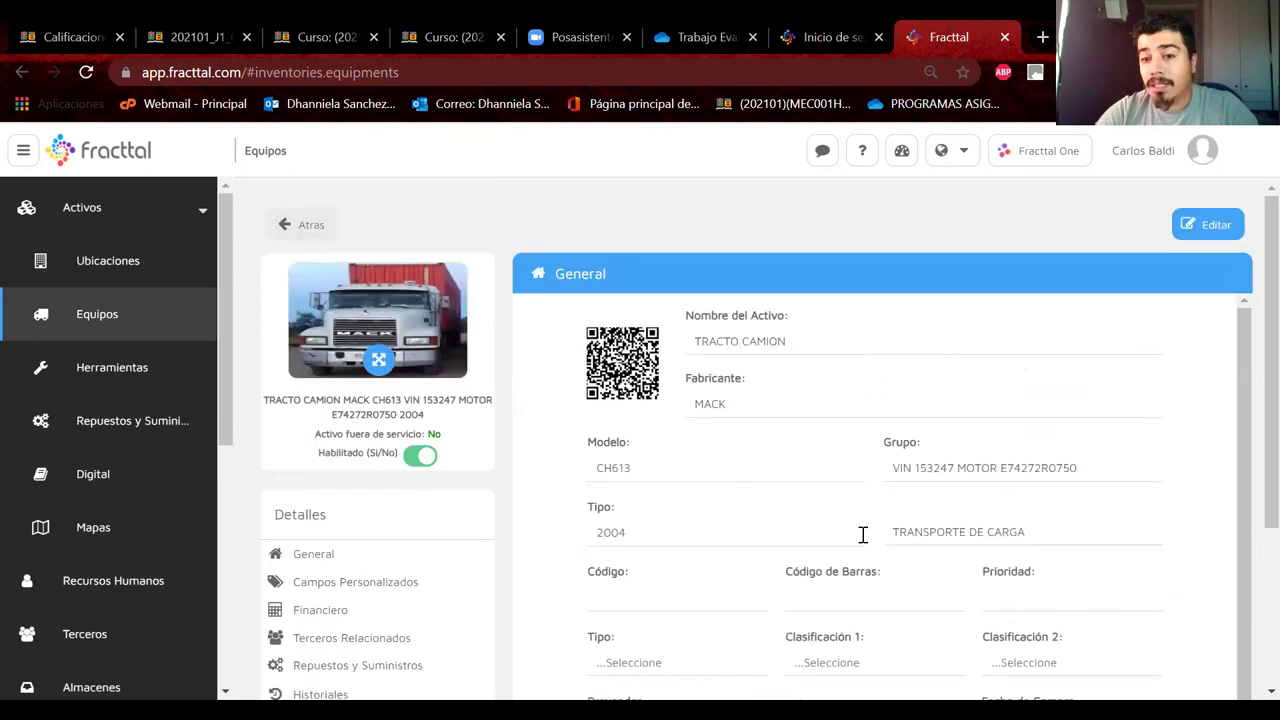
scroll(863, 535, down, 2)
scroll(920, 606, down, 3)
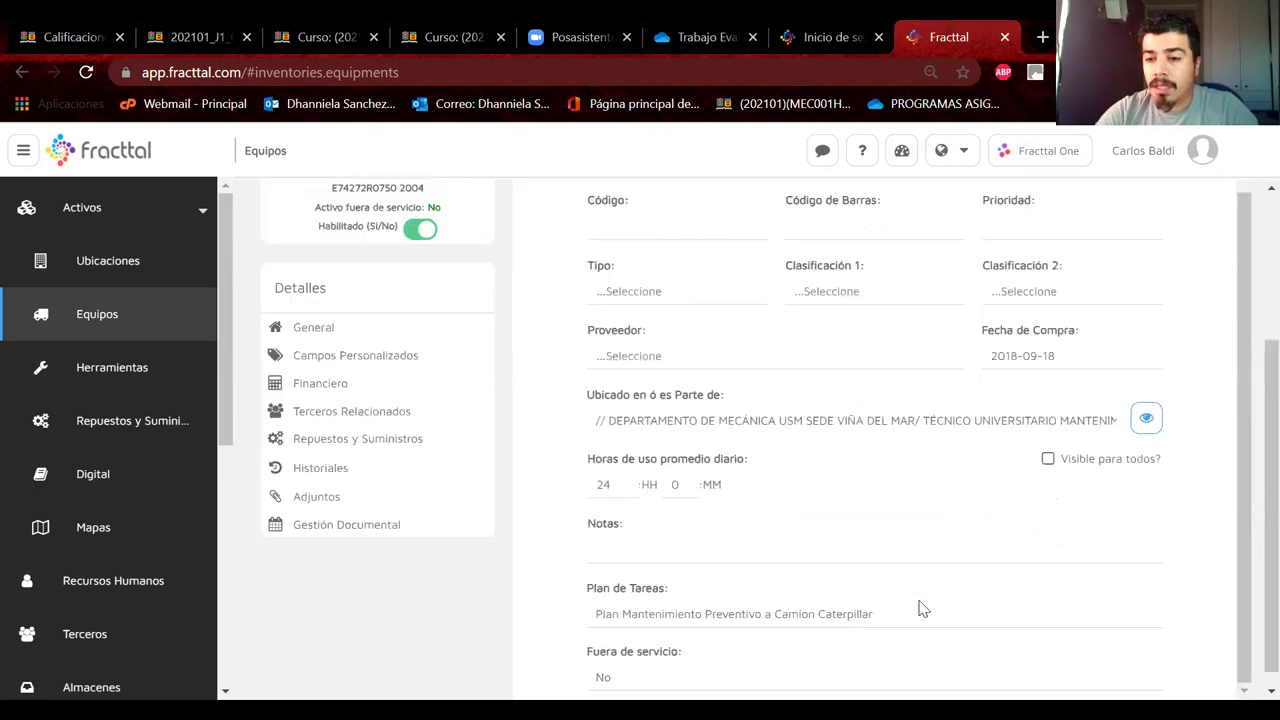
drag(929, 402, 1210, 423)
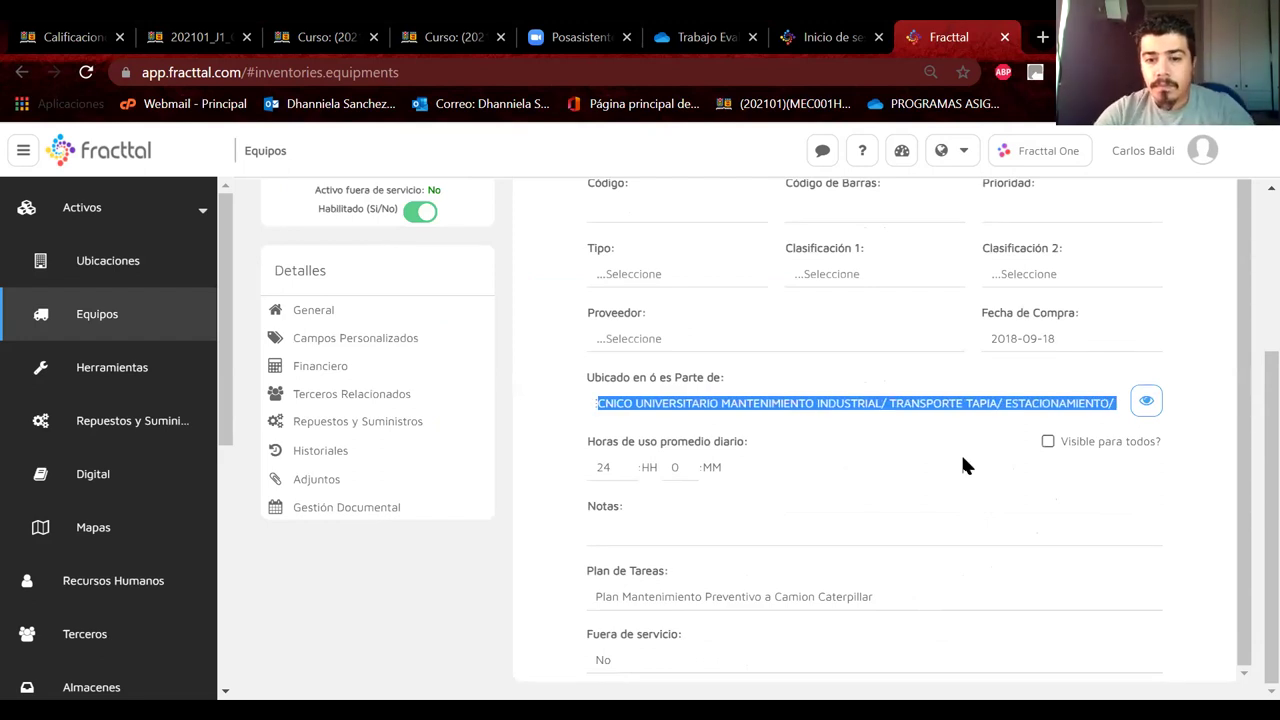
drag(670, 593, 695, 594)
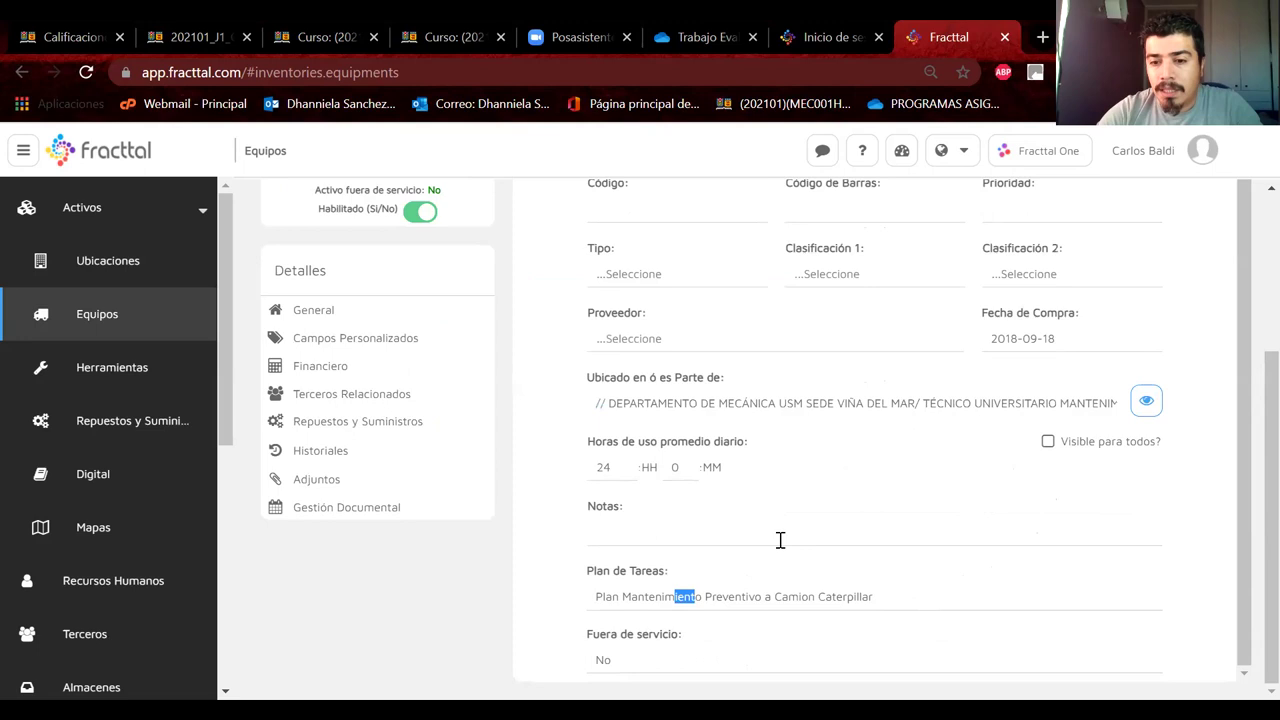
Step: Examine the truck's Financiero section and its Repuestos y Suministros list
scroll(780, 540, up, 2)
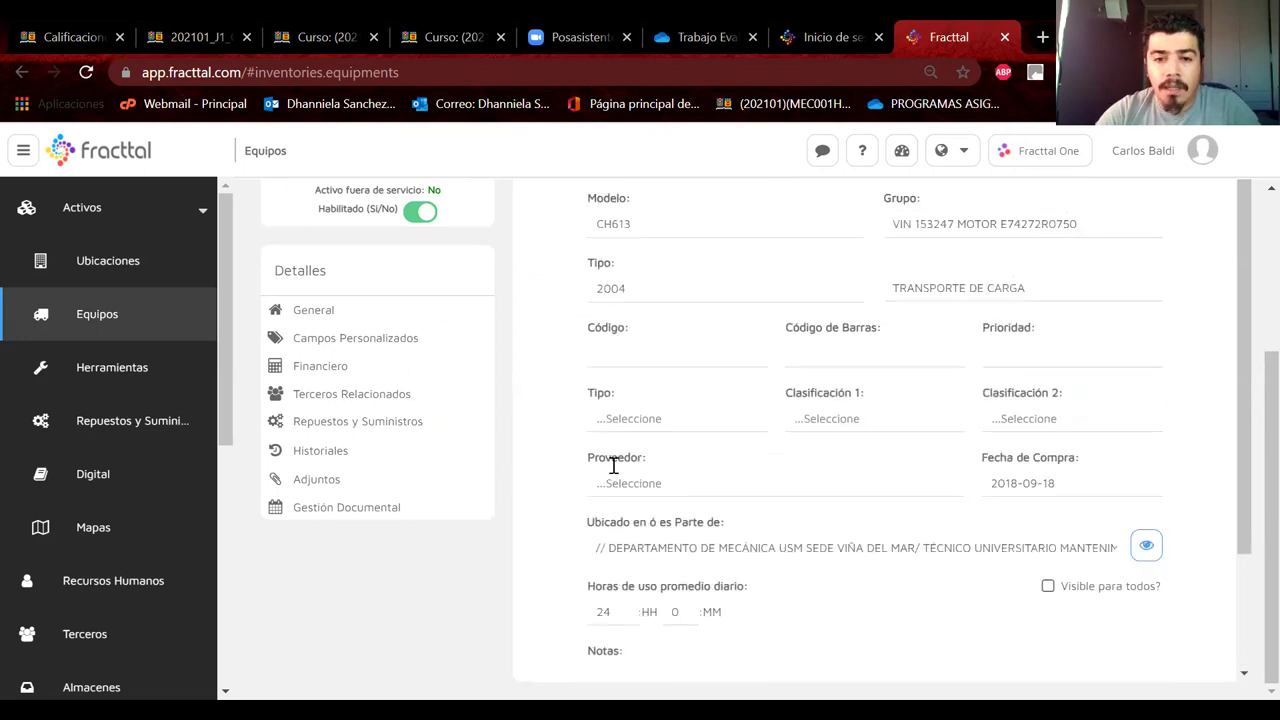
scroll(480, 460, up, 3)
click(349, 612)
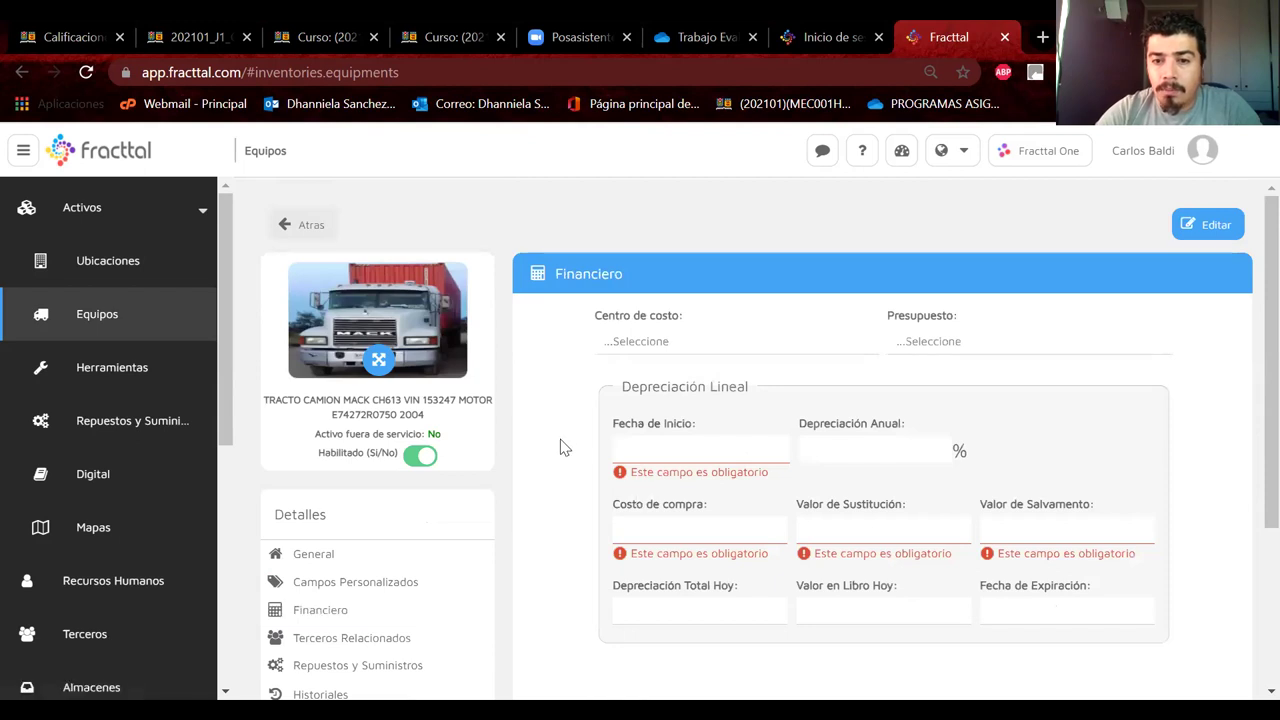
scroll(560, 447, down, 1)
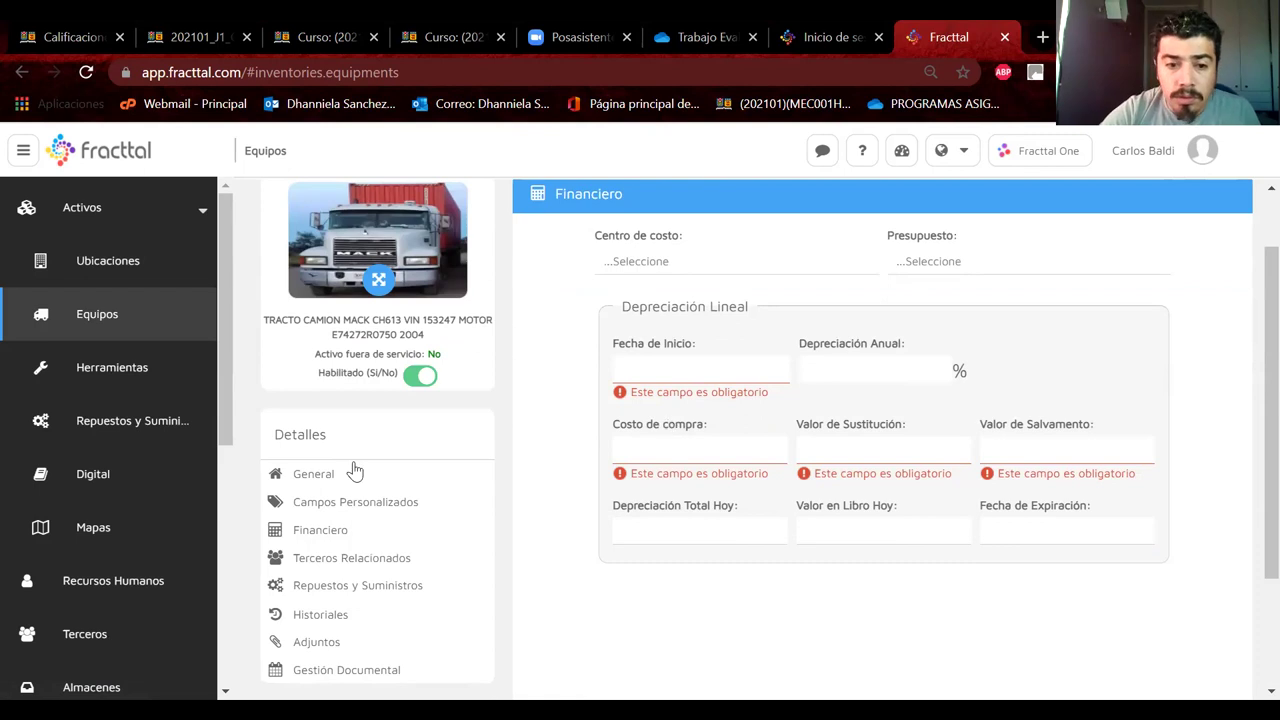
click(324, 593)
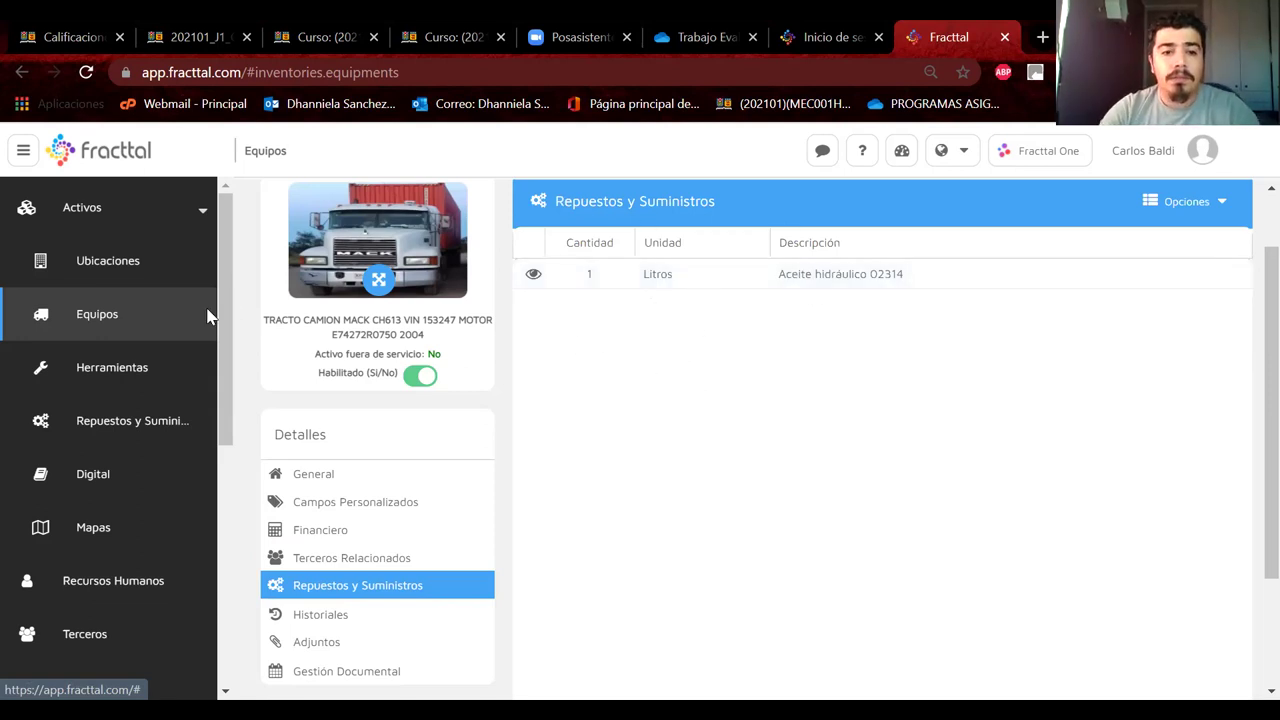
Step: Return to the equipment list and browse the records forward to page 3
scroll(551, 323, up, 1)
scroll(551, 323, down, 1)
scroll(528, 335, up, 1)
click(286, 229)
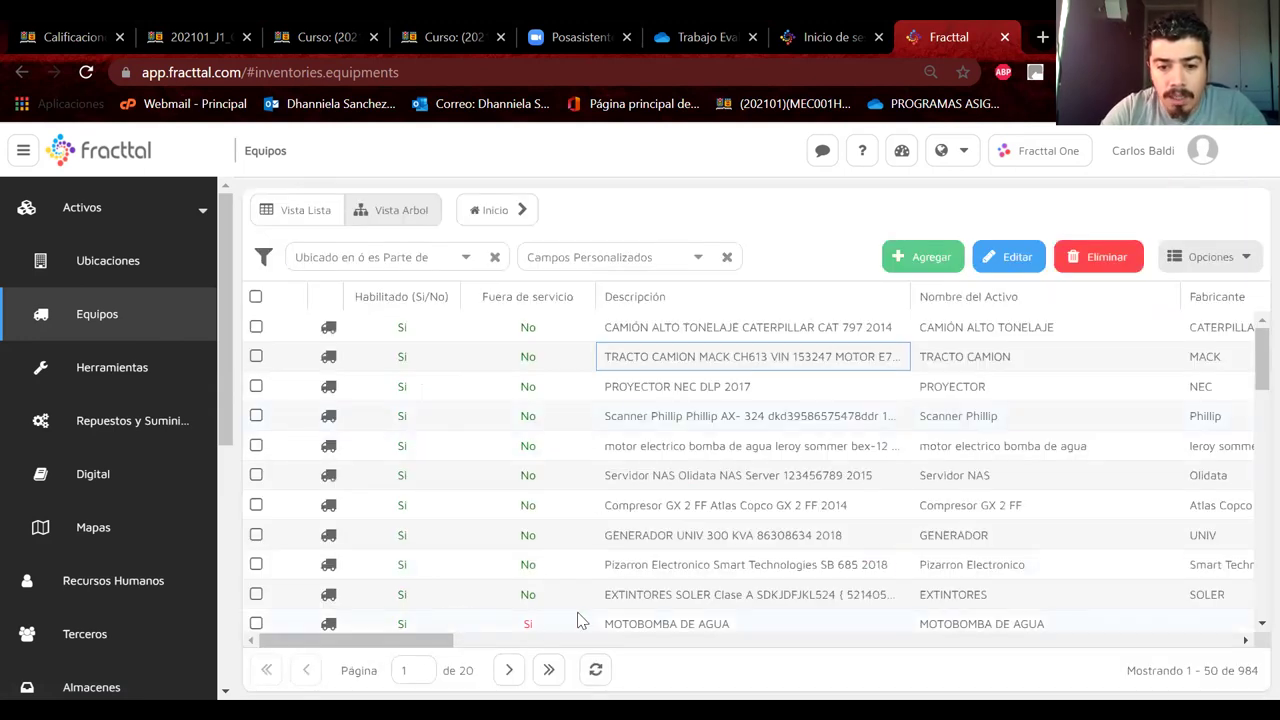
click(508, 672)
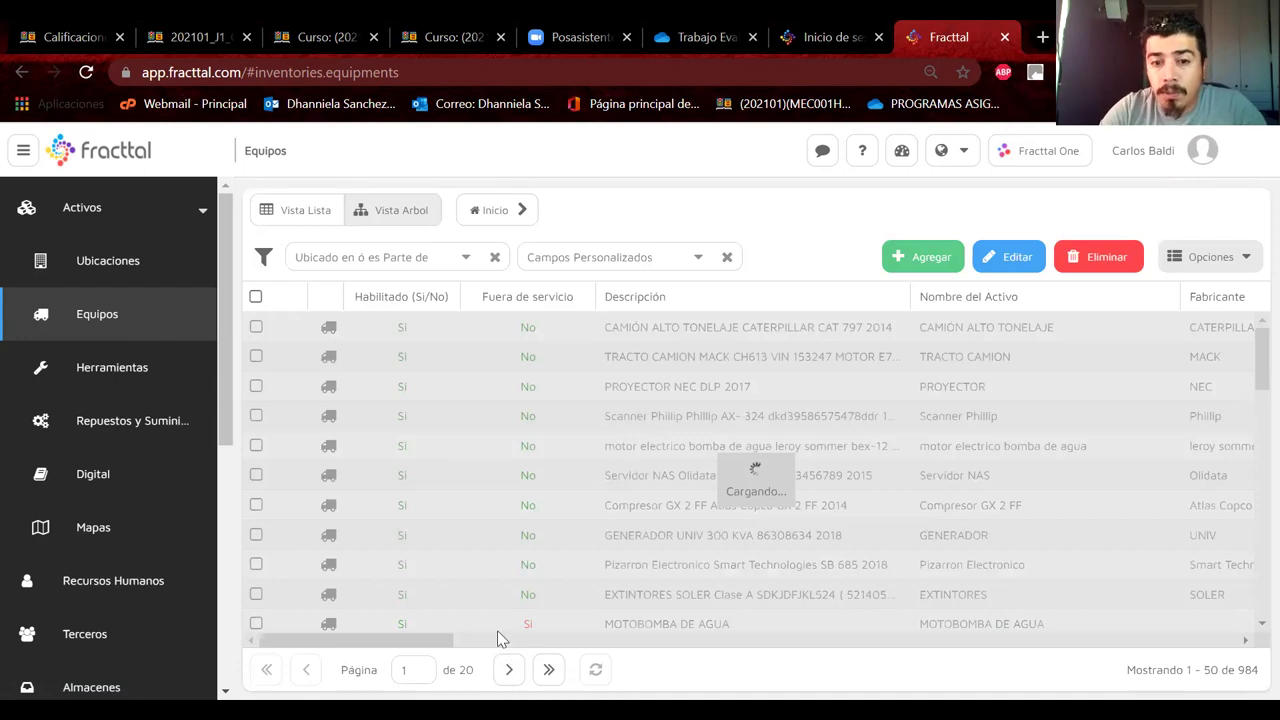
click(511, 672)
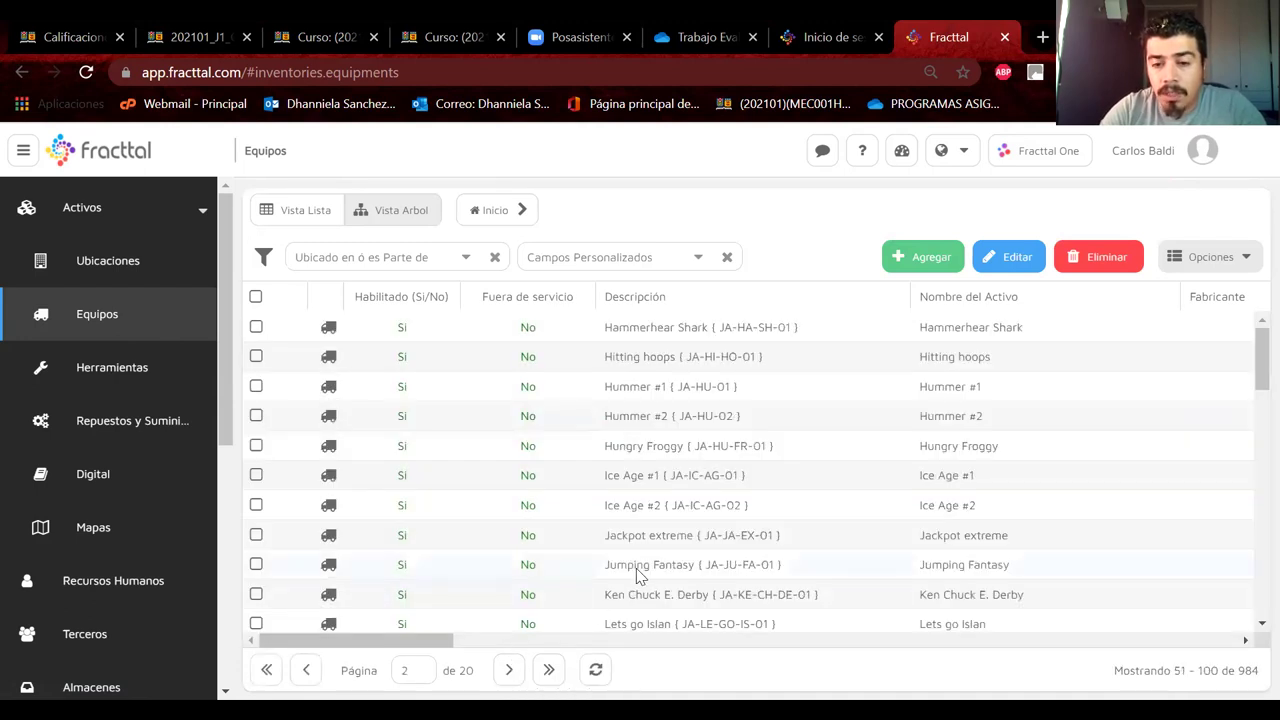
click(512, 672)
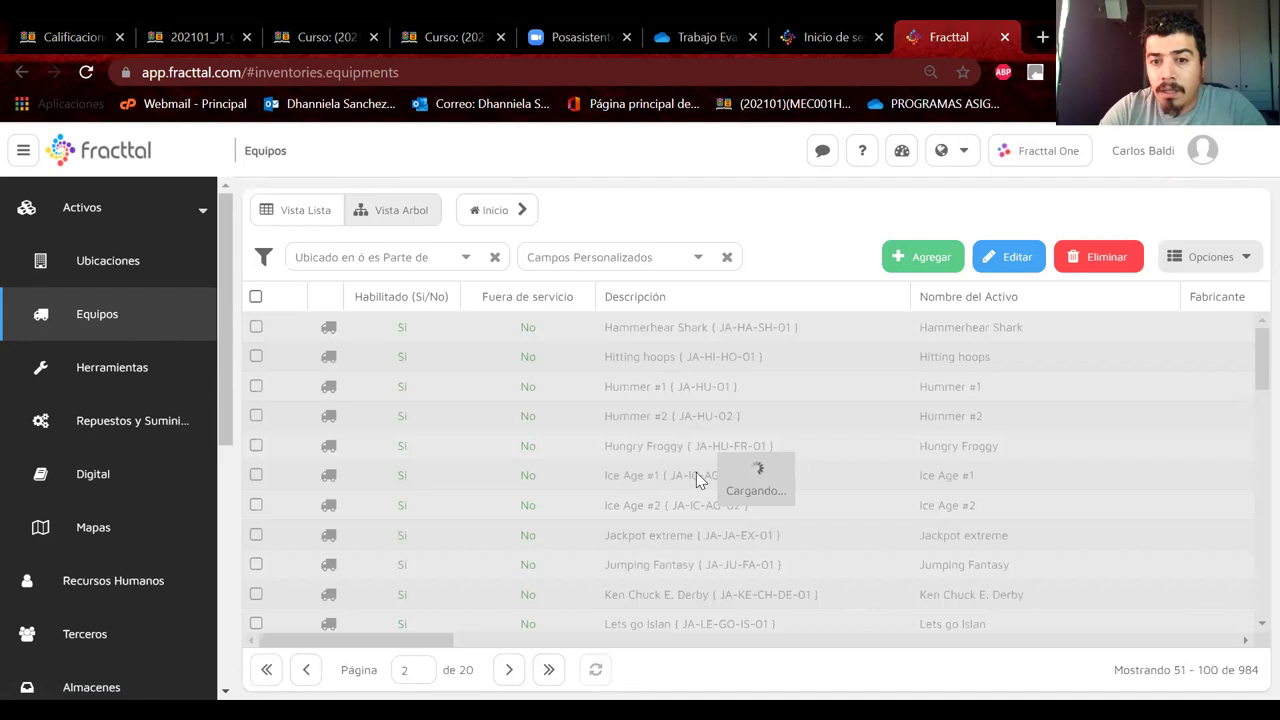
scroll(698, 478, down, 1)
scroll(698, 480, down, 1)
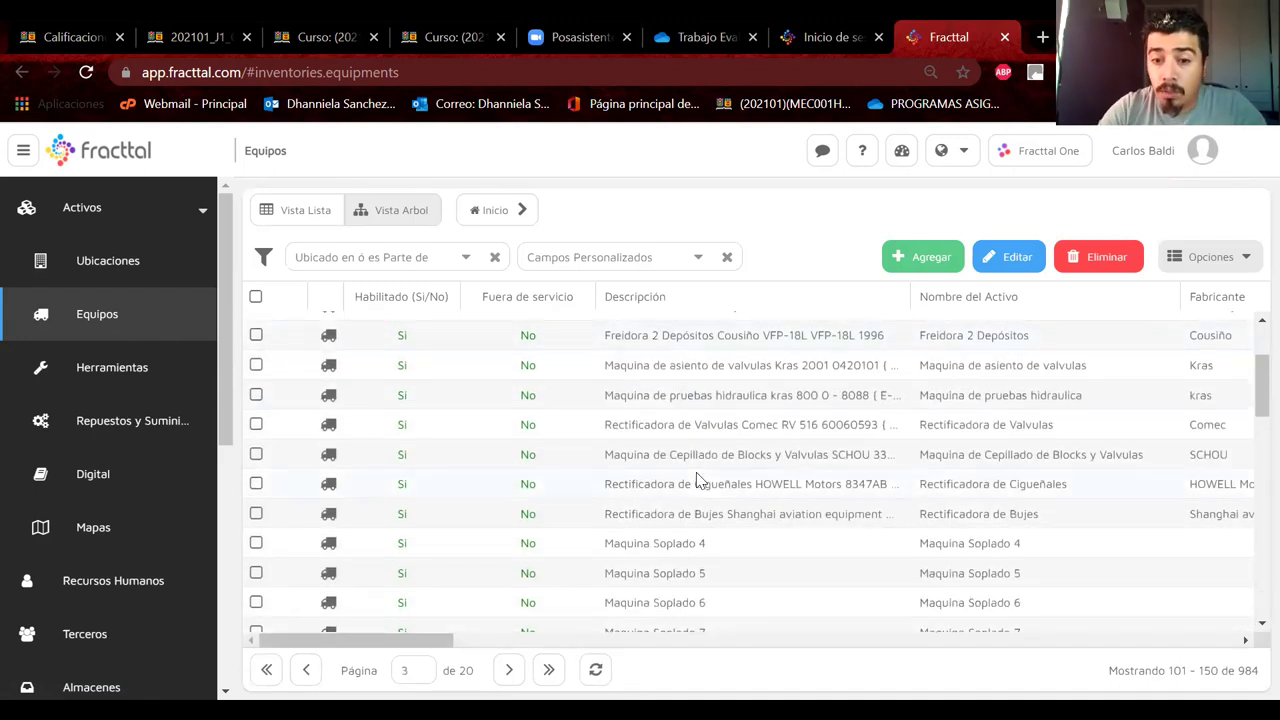
scroll(698, 480, up, 2)
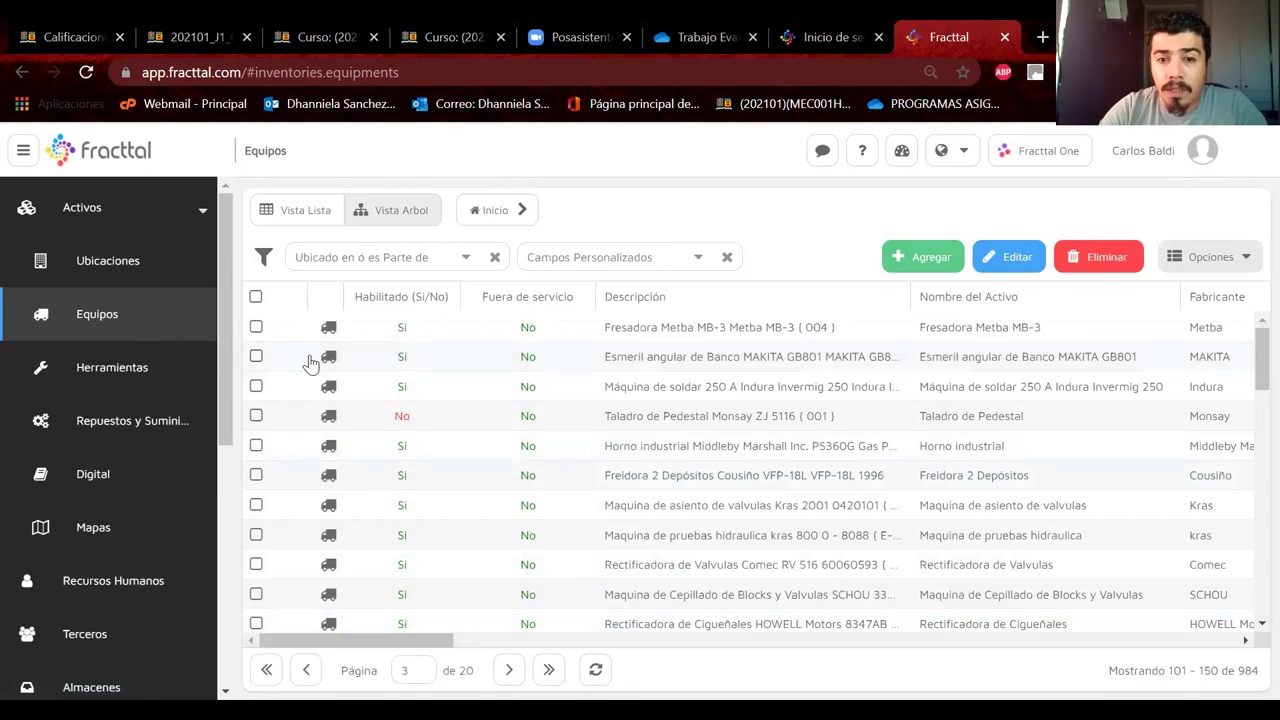
Step: Open the Esmeril angular de Banco MAKITA GB801 record and look through its general data
click(648, 362)
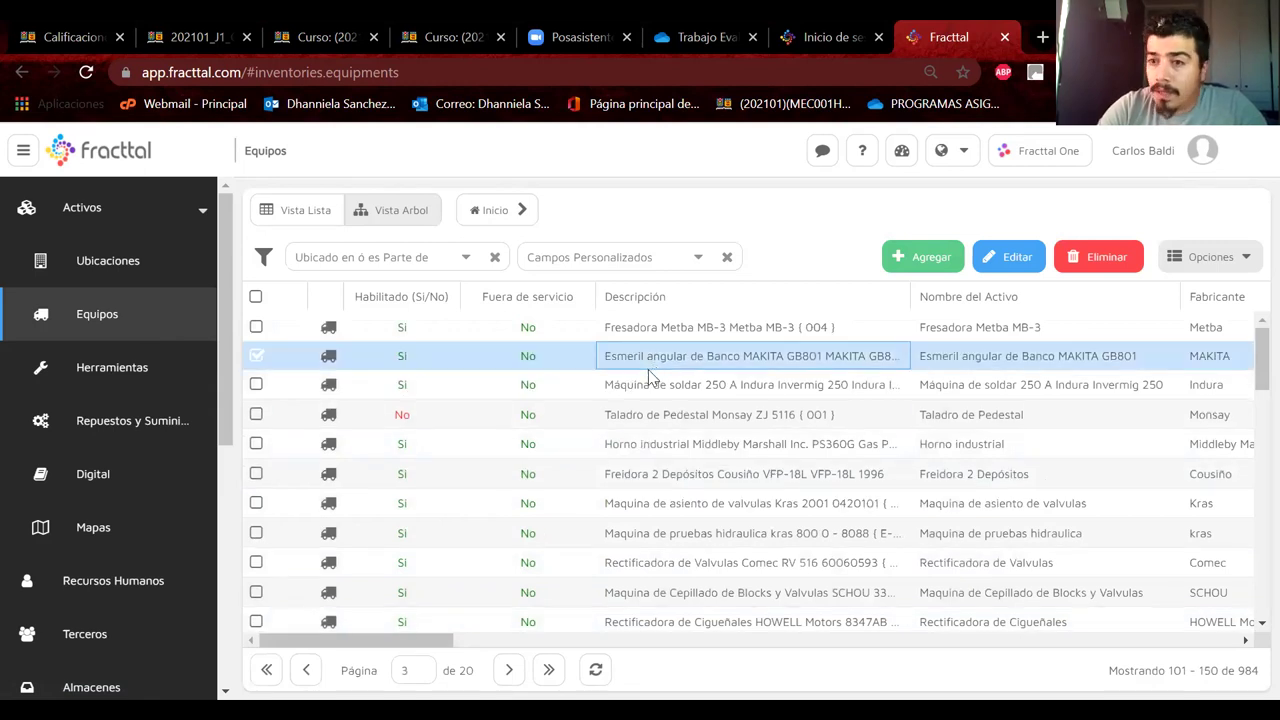
double_click(648, 368)
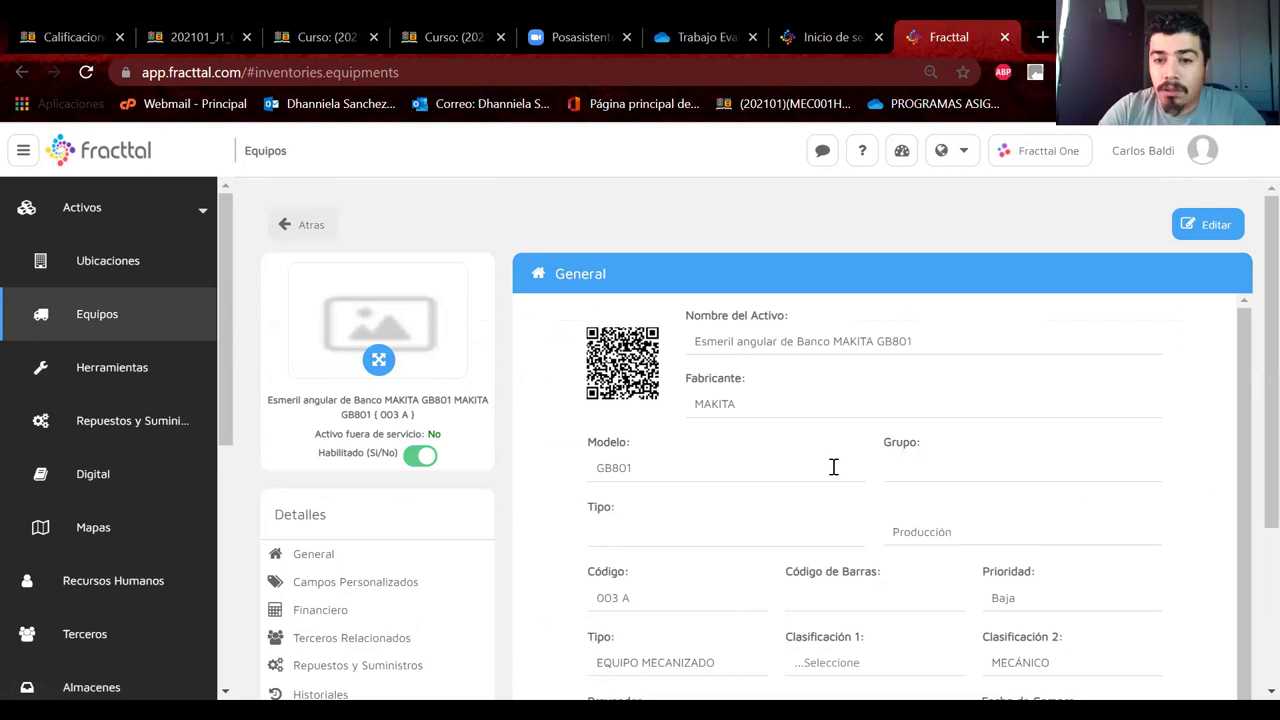
scroll(833, 467, down, 2)
scroll(833, 467, up, 2)
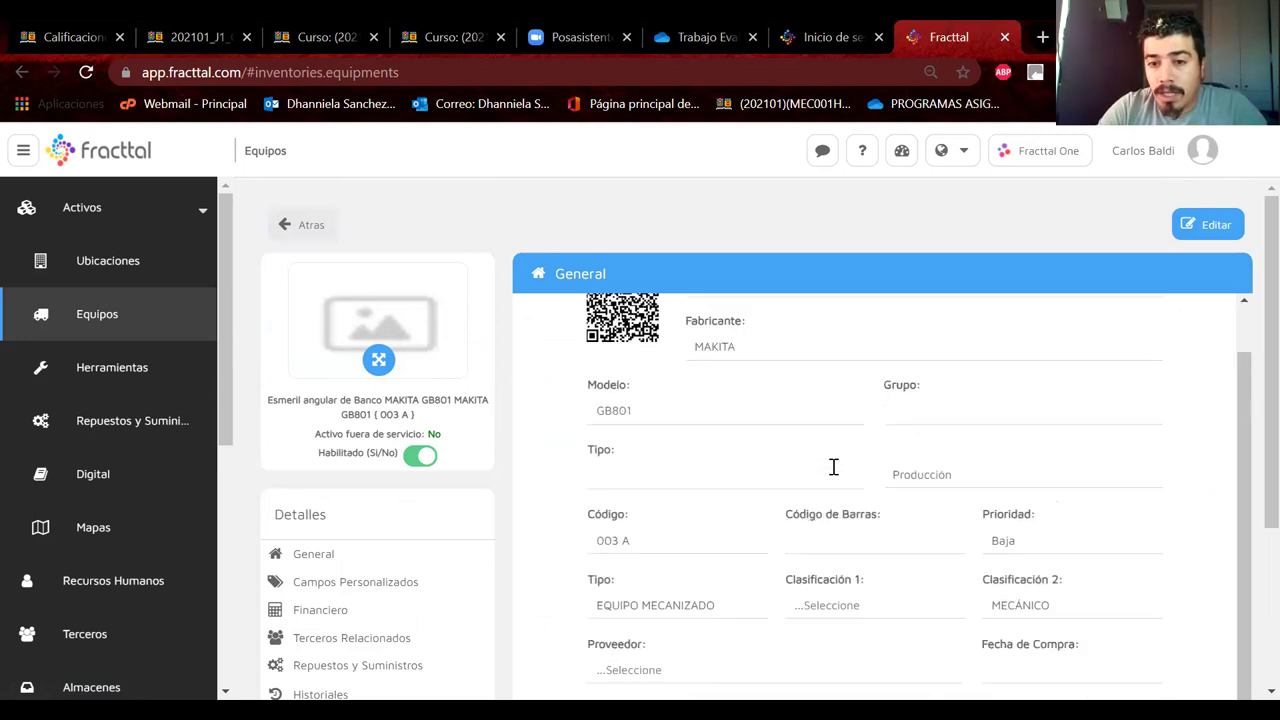
scroll(866, 500, down, 1)
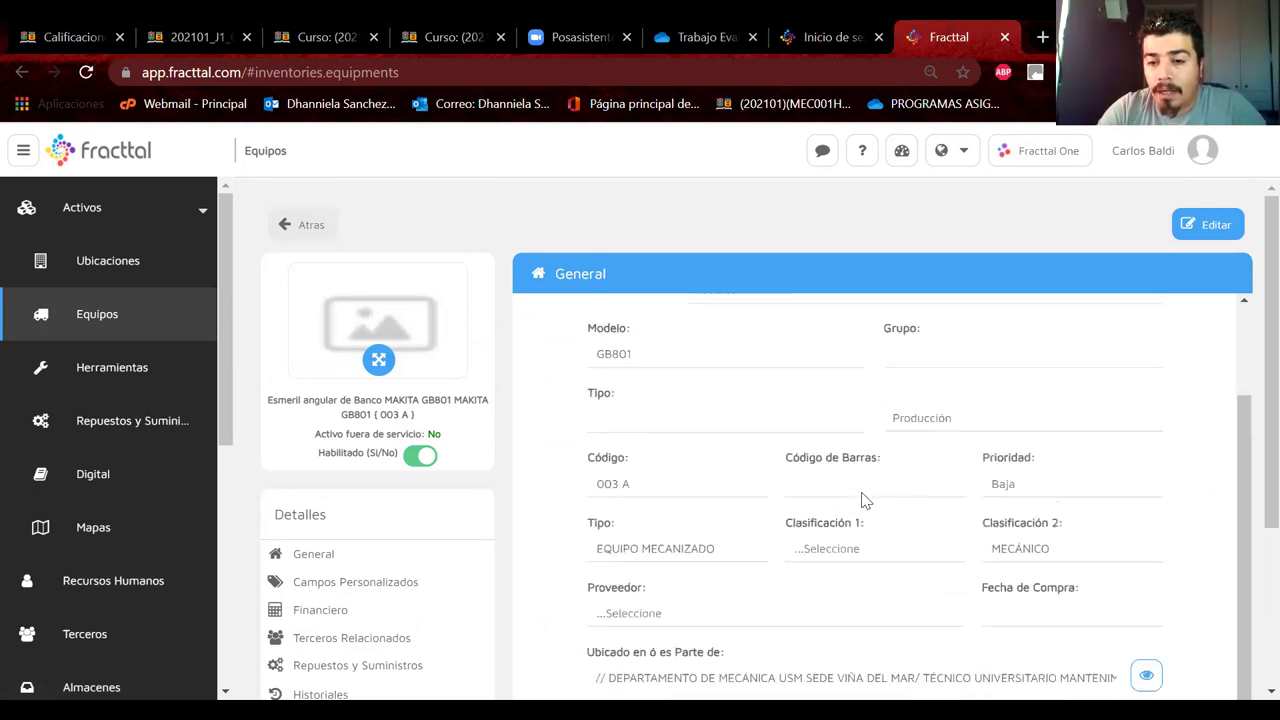
Step: Highlight the grinder's location path through to METALGAR and return to the equipment list
drag(1252, 491, 1250, 587)
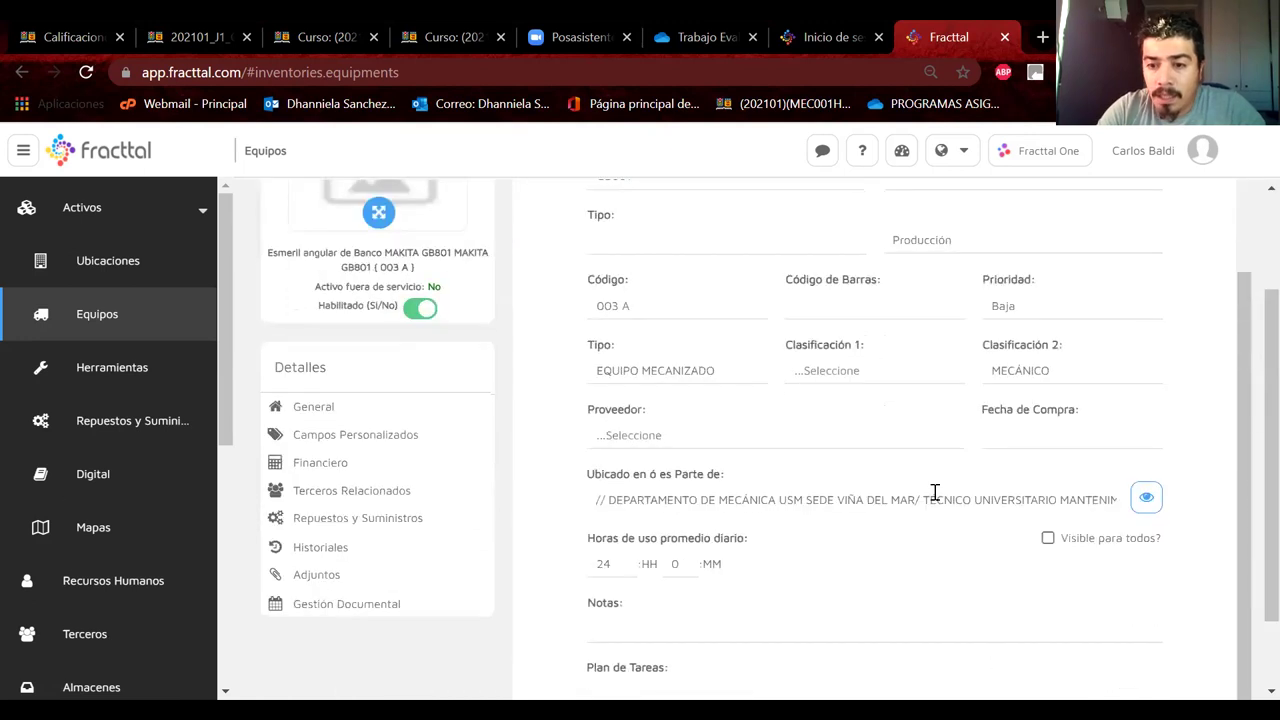
drag(921, 497, 1122, 497)
scroll(440, 305, up, 2)
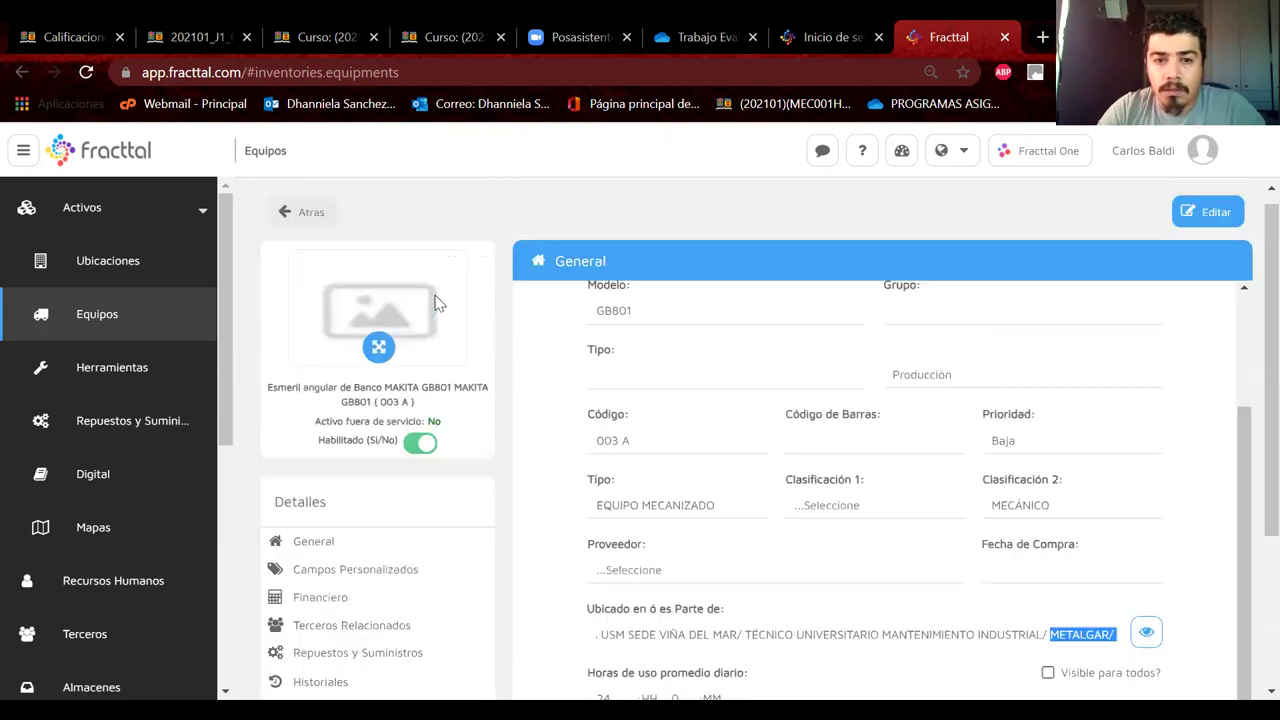
click(307, 231)
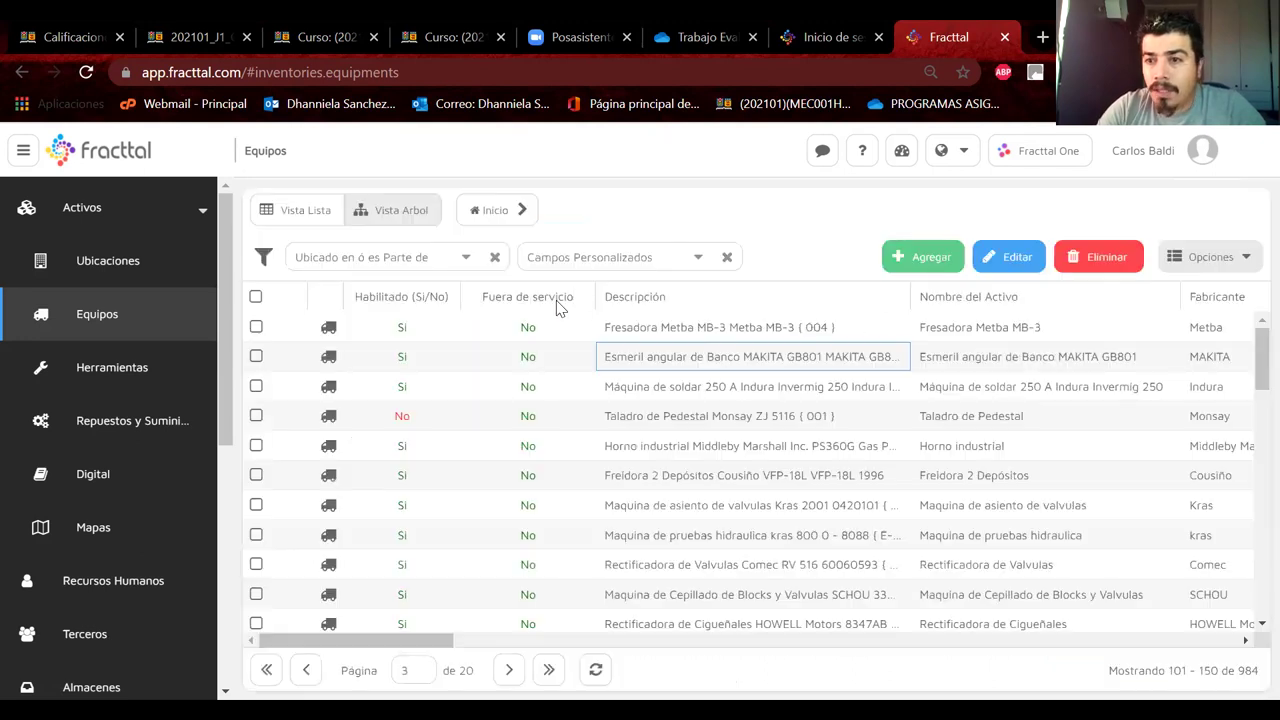
Step: Filter the equipment list by location, searching for "grupo a" and choosing the GRUPO A location under 2021_DIURNO
click(466, 257)
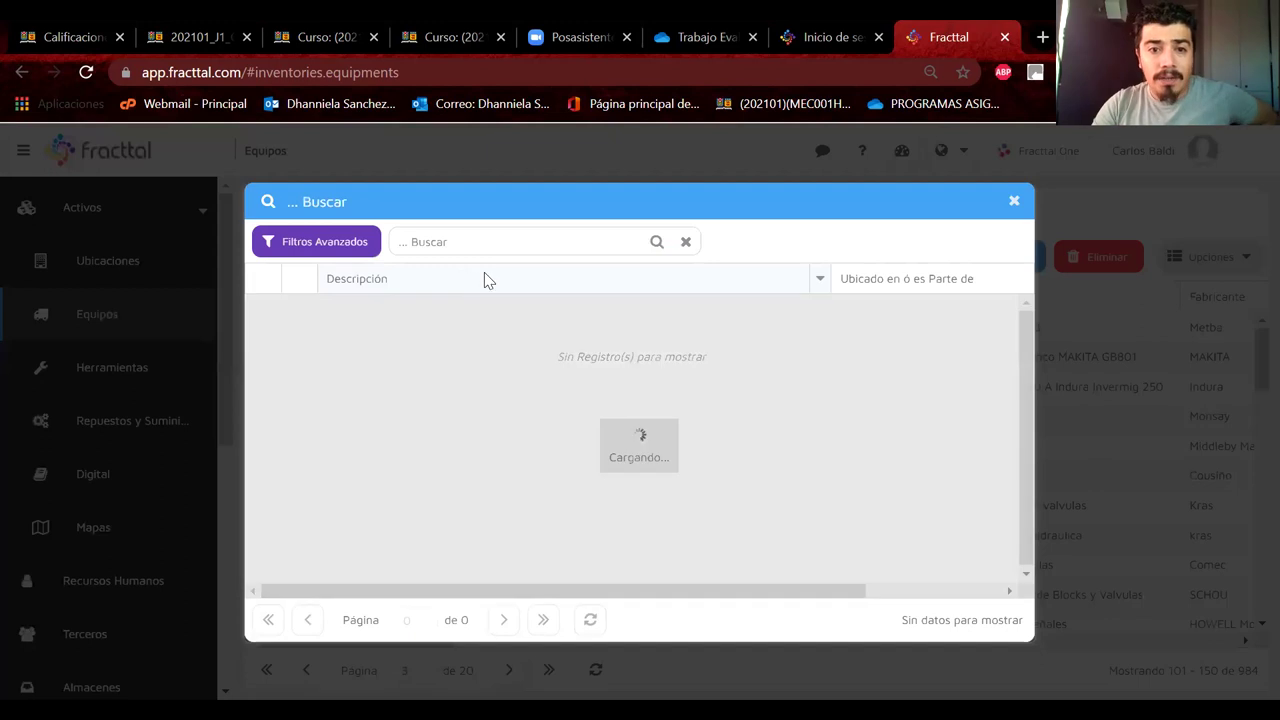
click(457, 234)
text(grupo a)
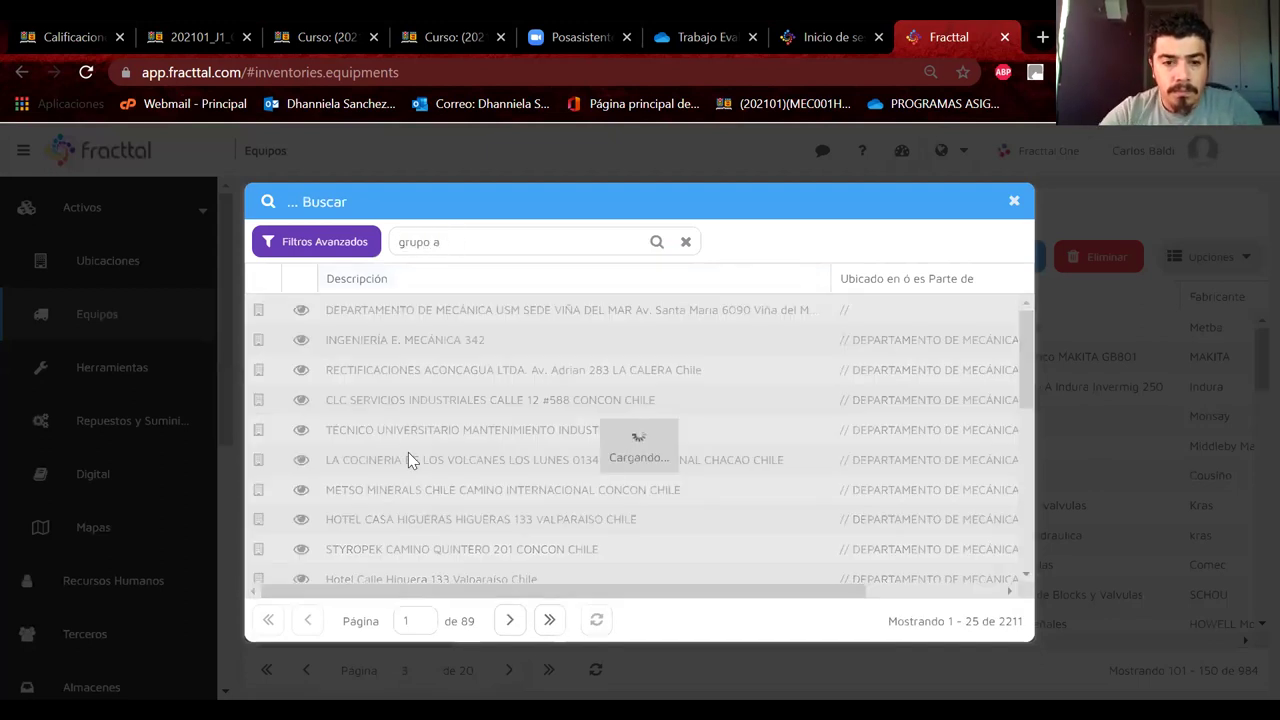
click(378, 410)
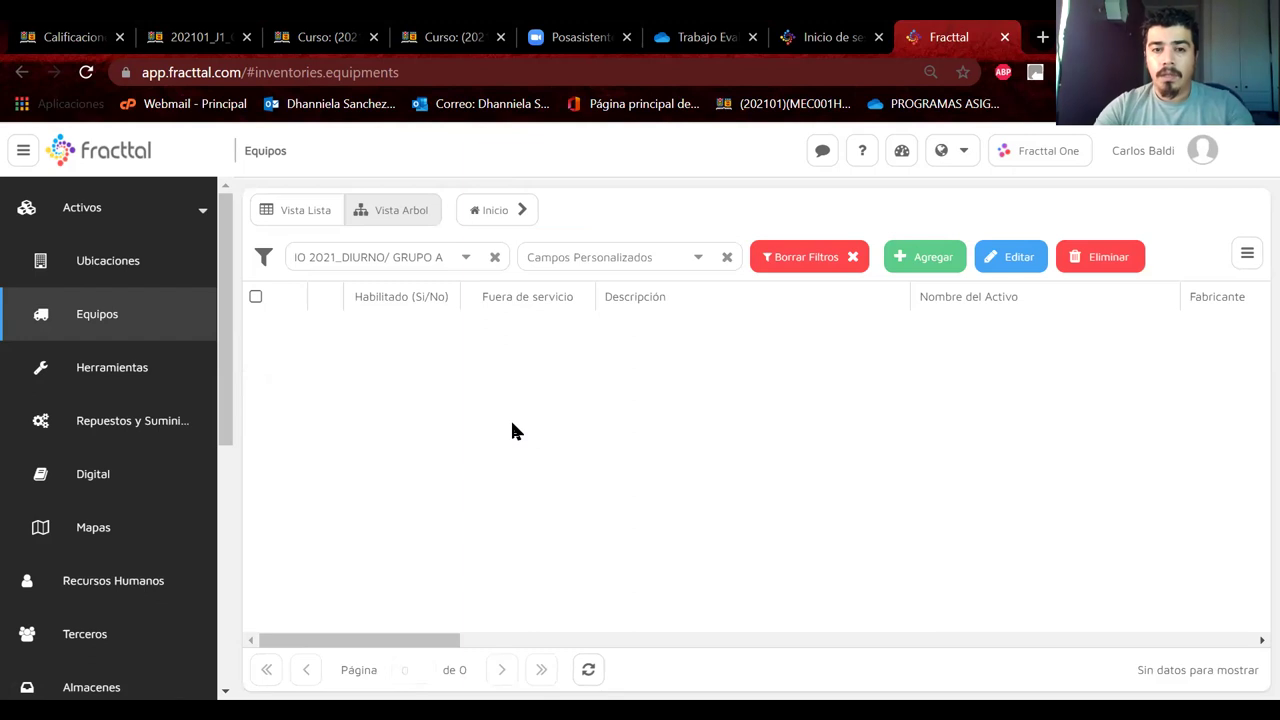
Step: Try filtering the equipment list by location, searching for "codelc" and choosing the first CODELCO ANDINA entry, and clear the filter
click(459, 262)
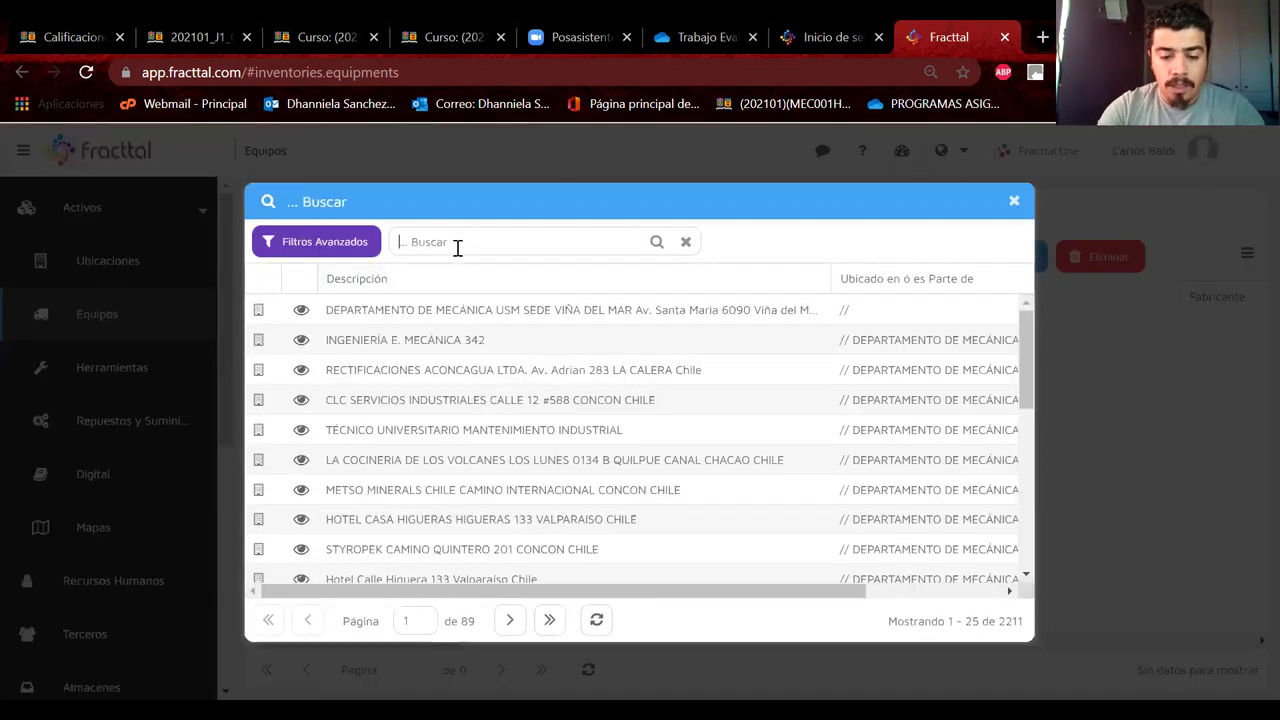
text(codelc)
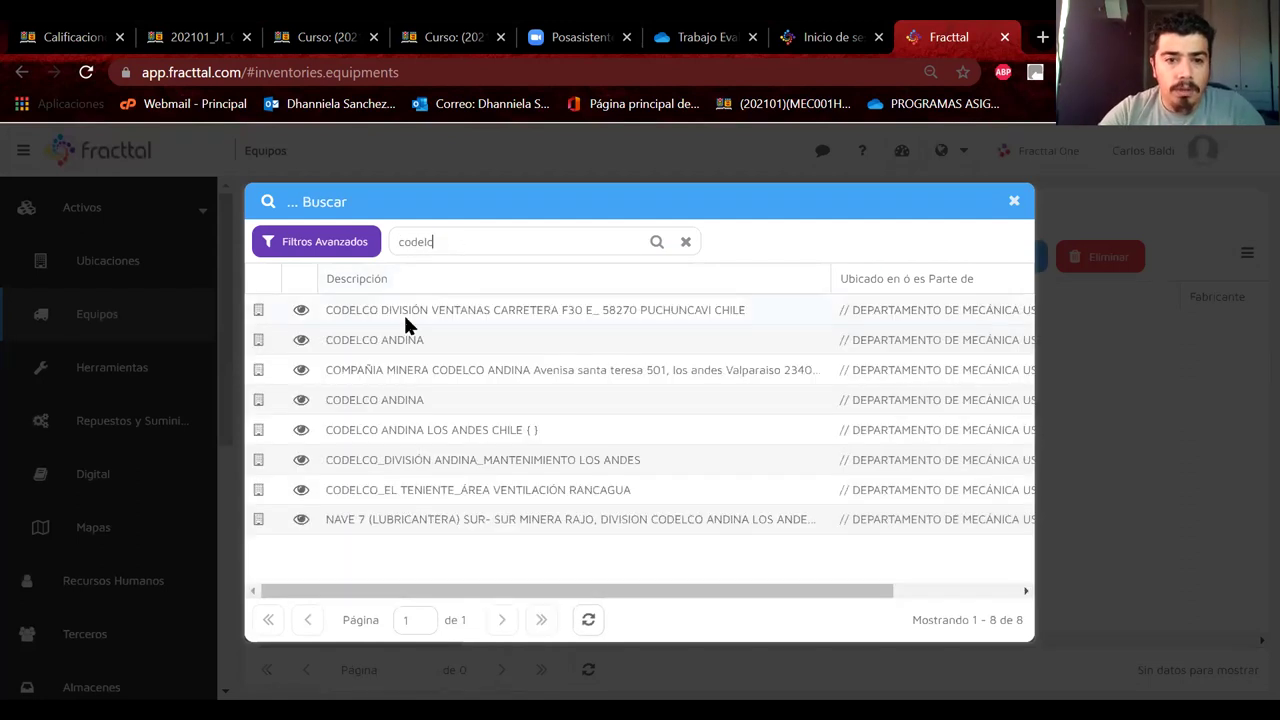
click(393, 340)
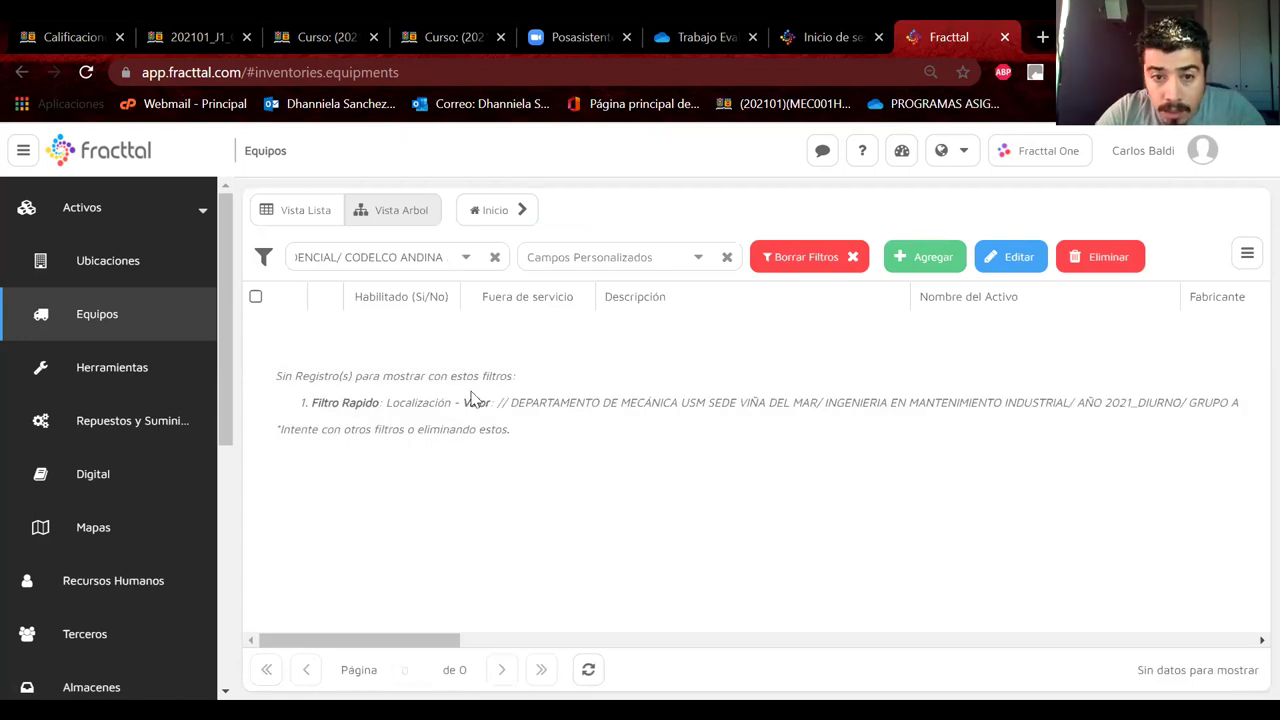
click(494, 258)
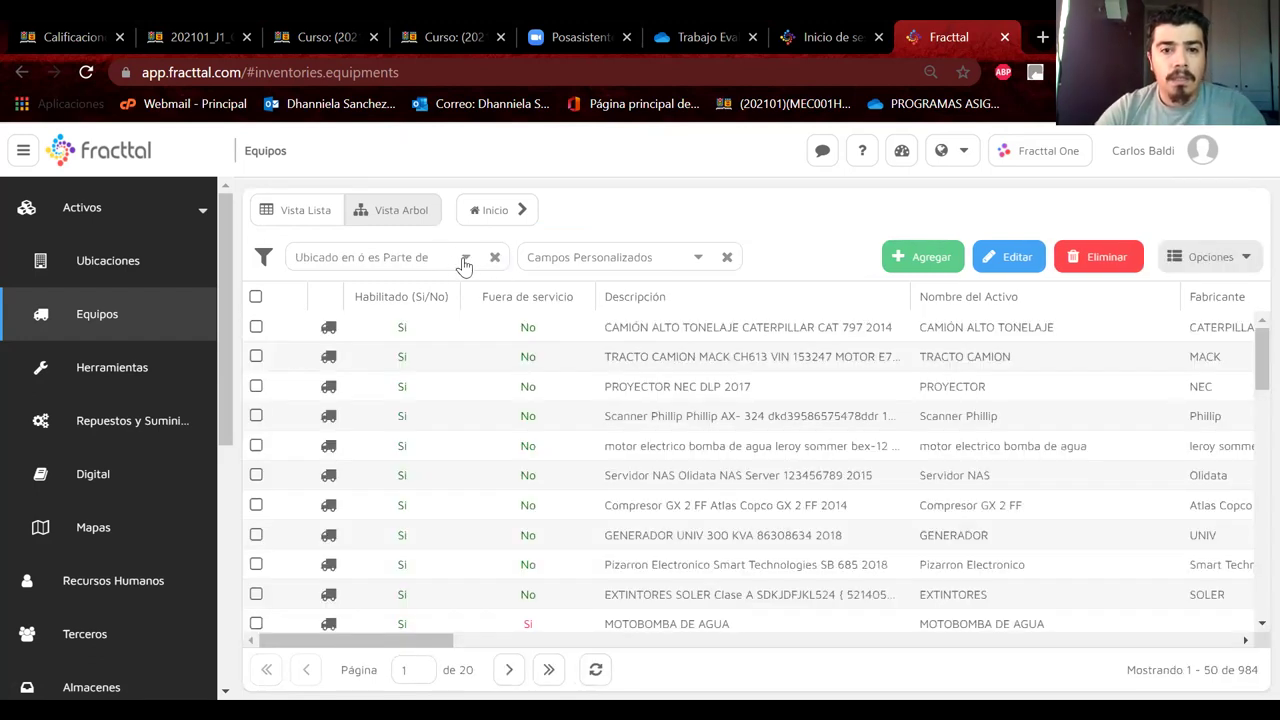
Step: Try filtering the equipment by location, searching for "codelc" and choosing CODELCO DIVISIÓN VENTANAS
click(458, 261)
text(codelc)
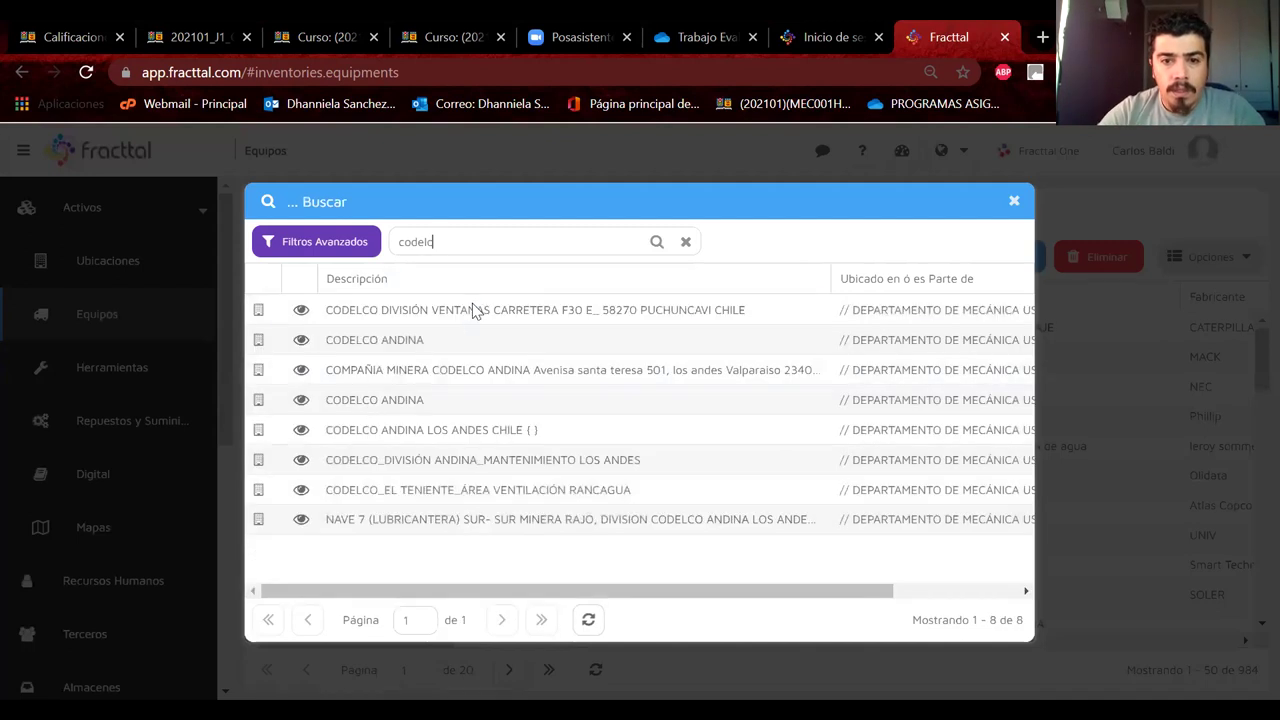
click(474, 310)
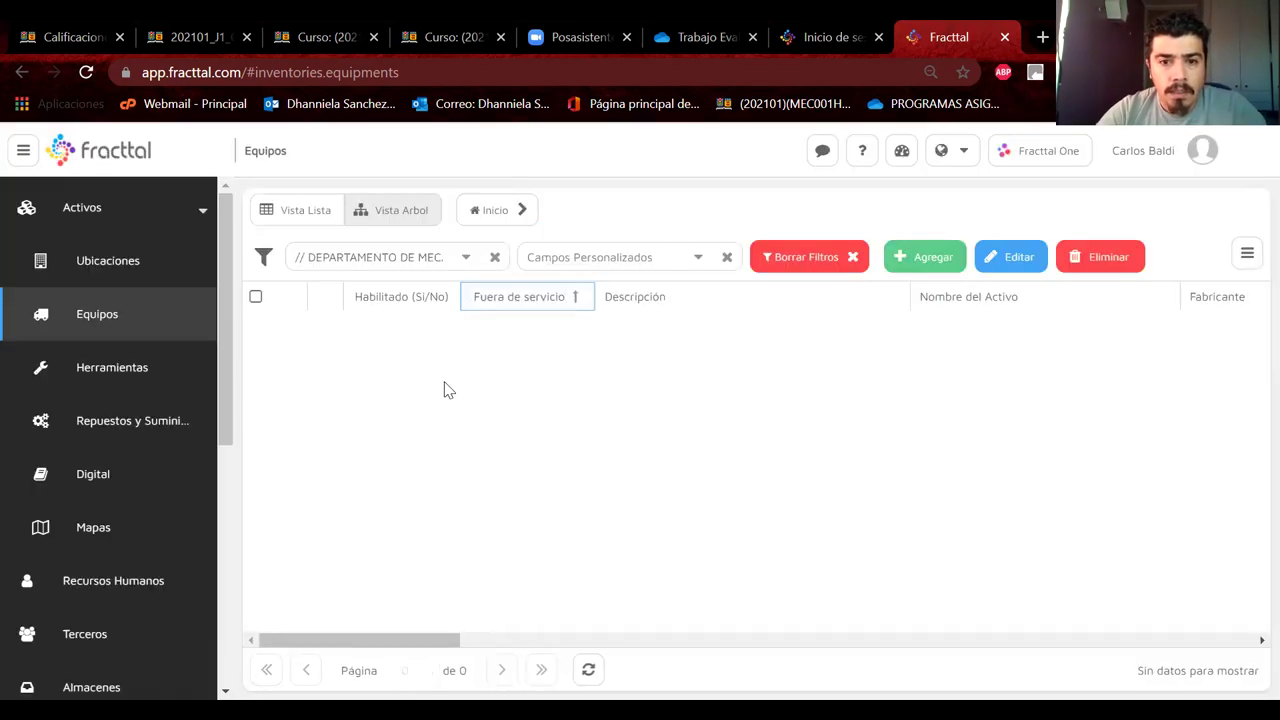
Step: Try the COMPAÑIA MINERA CODELCO ANDINA location as the equipment filter, found by searching "codelc", and clear the filters
click(468, 265)
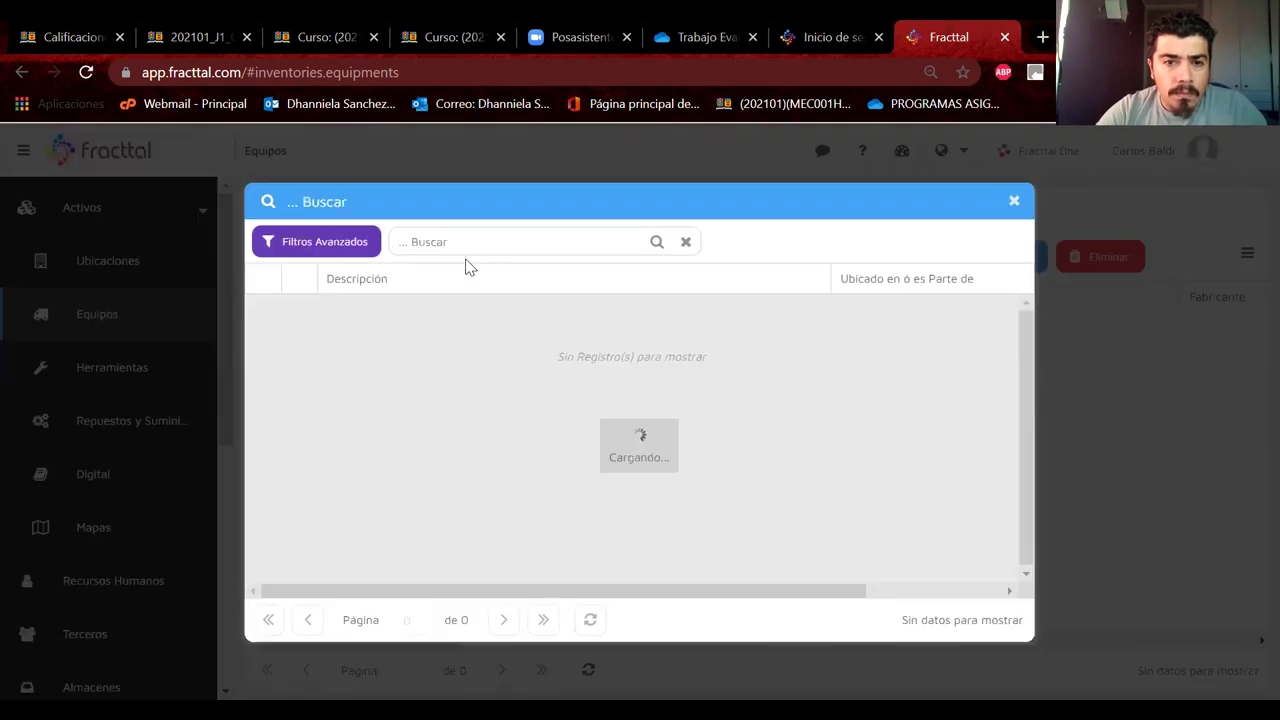
text(codelc)
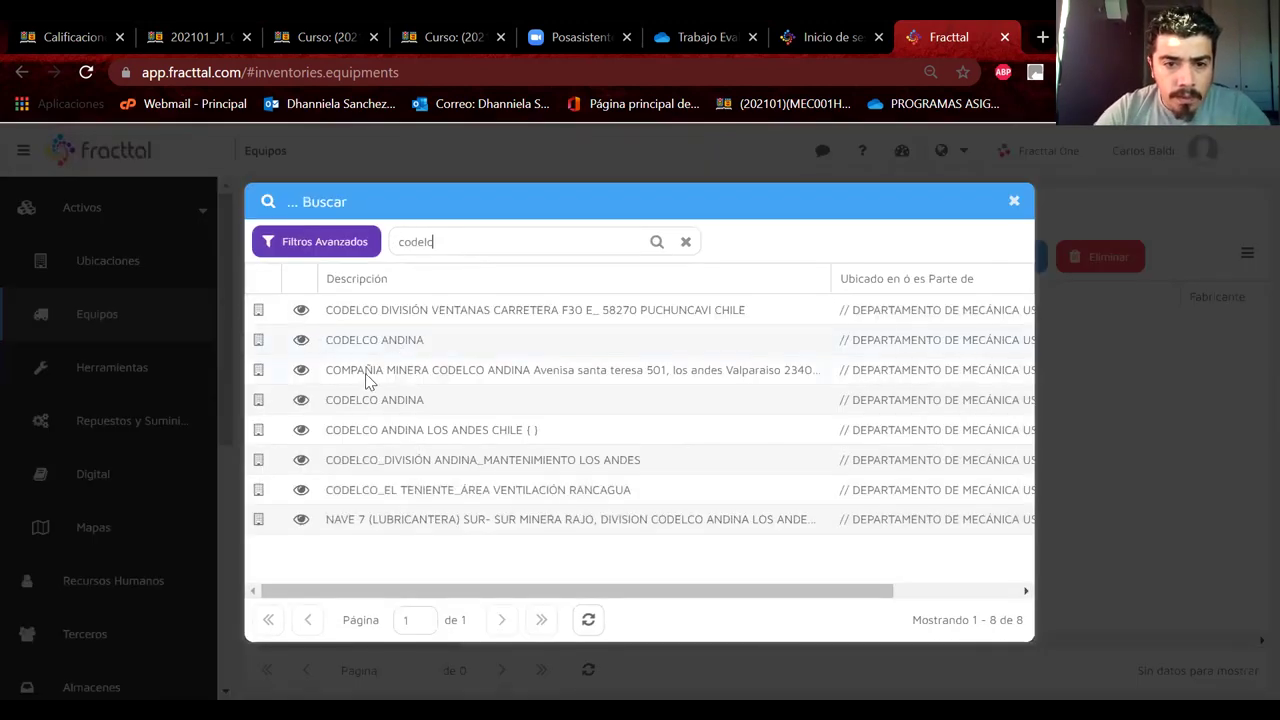
click(366, 378)
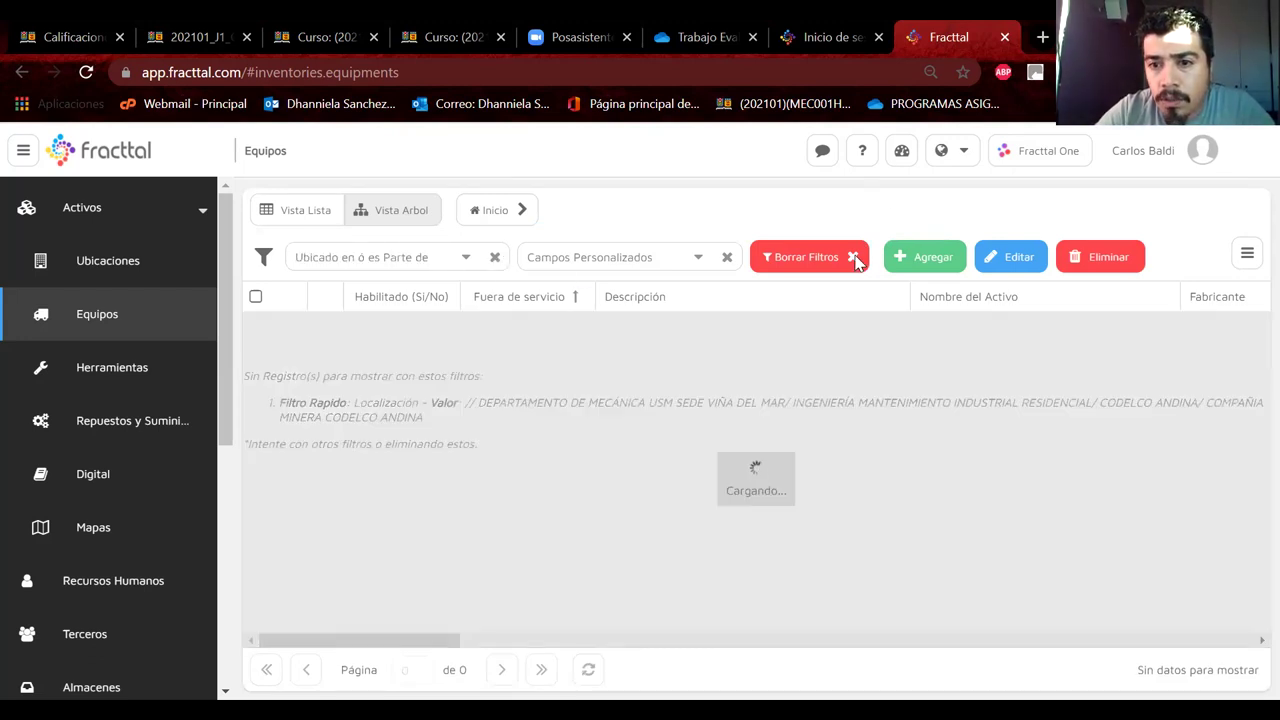
click(854, 258)
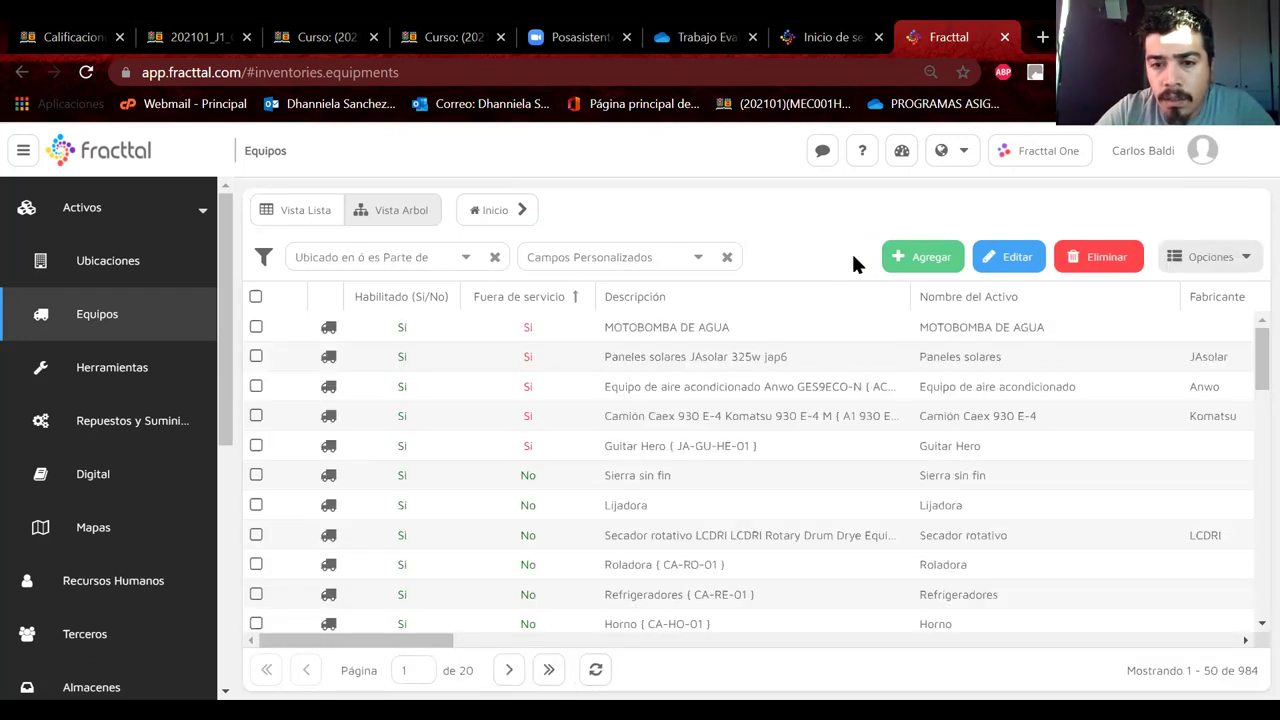
Step: Try the second CODELCO ANDINA location as the equipment filter, found by searching "codelco", and clear the filters
click(465, 260)
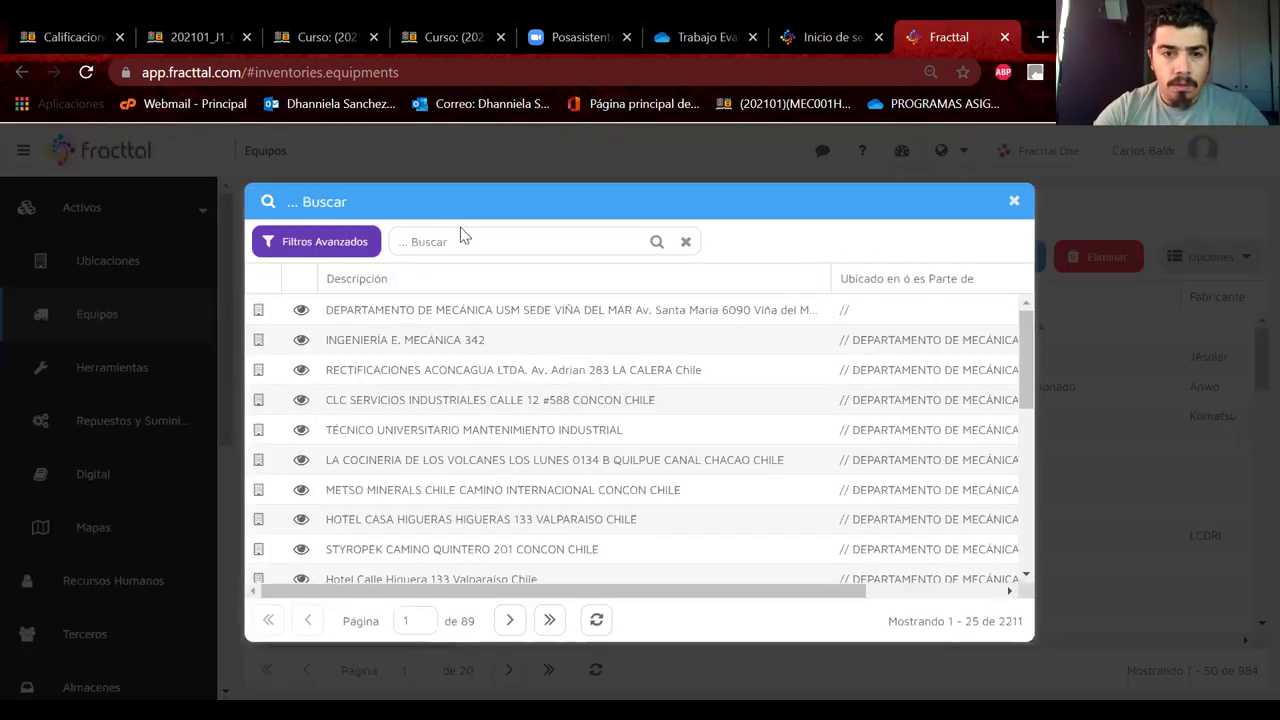
text(codelco)
key(Return)
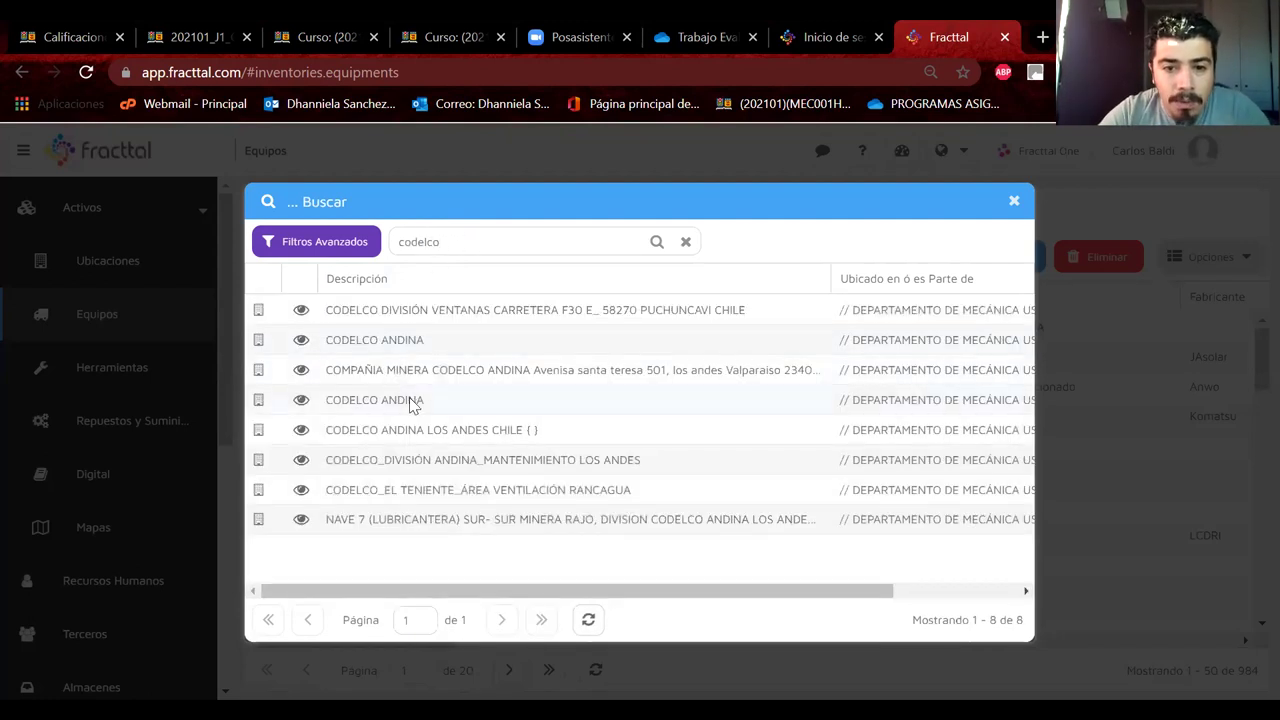
click(413, 400)
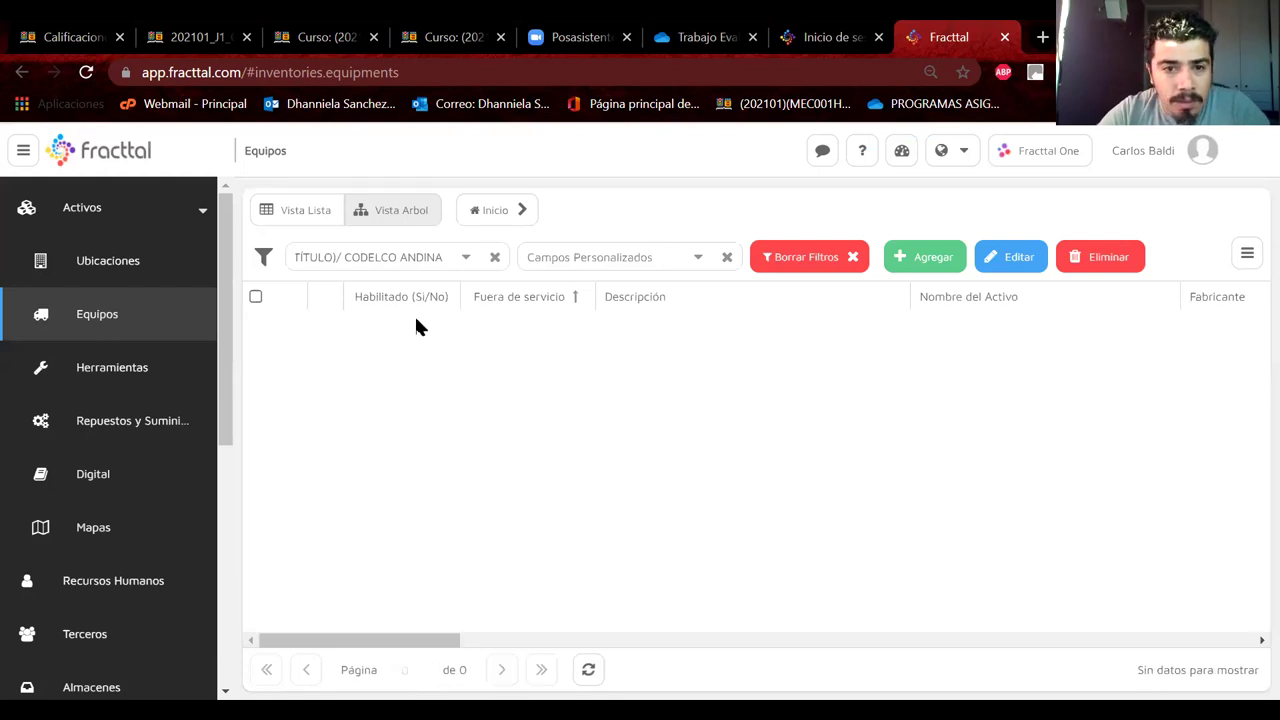
click(853, 258)
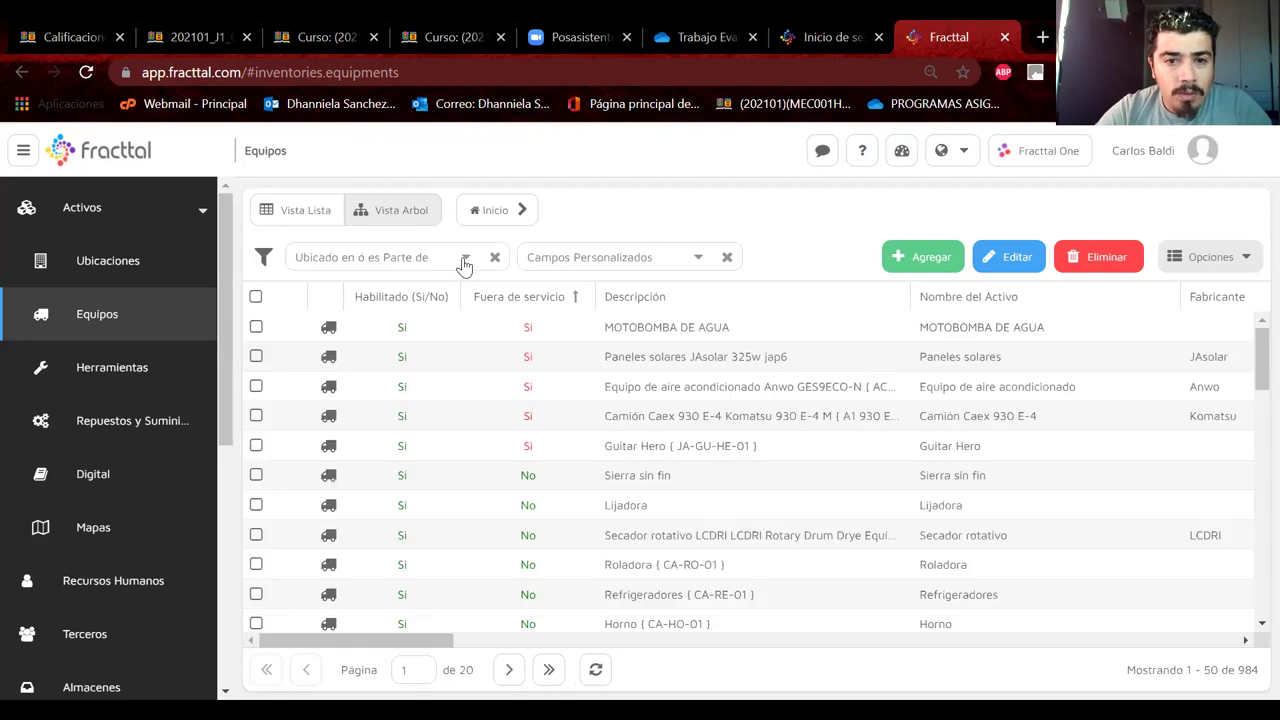
Step: Filter the equipment list by location, searching for "grupo a" and choosing the GRUPO A entry whose full path runs under TÉCNICO UNIVERSITARIO
click(464, 262)
text(grupo a)
click(375, 312)
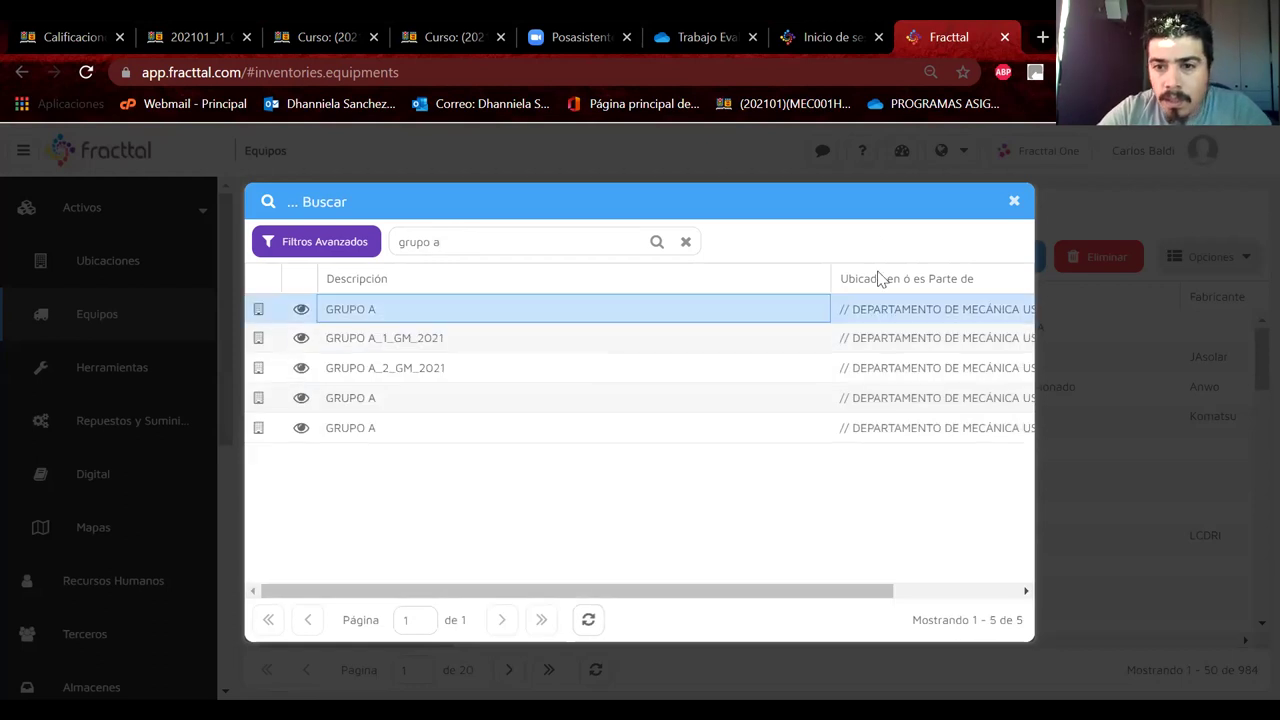
drag(829, 276, 543, 276)
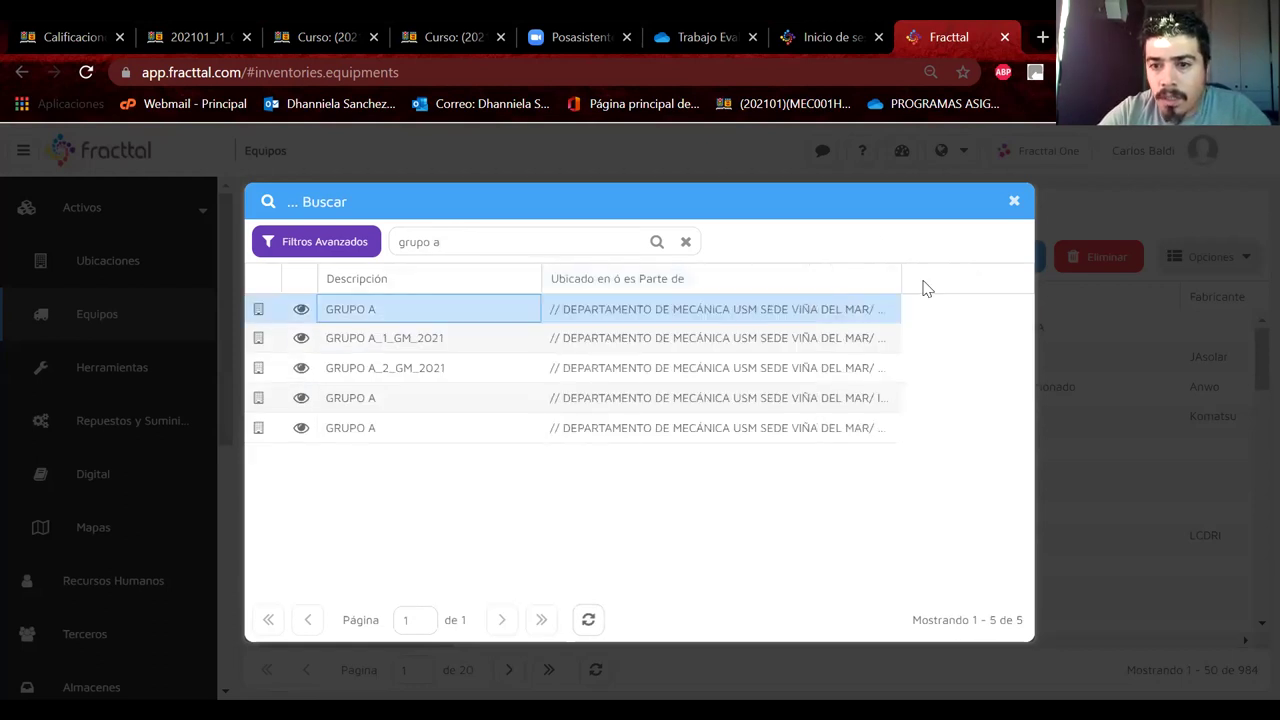
double_click(900, 278)
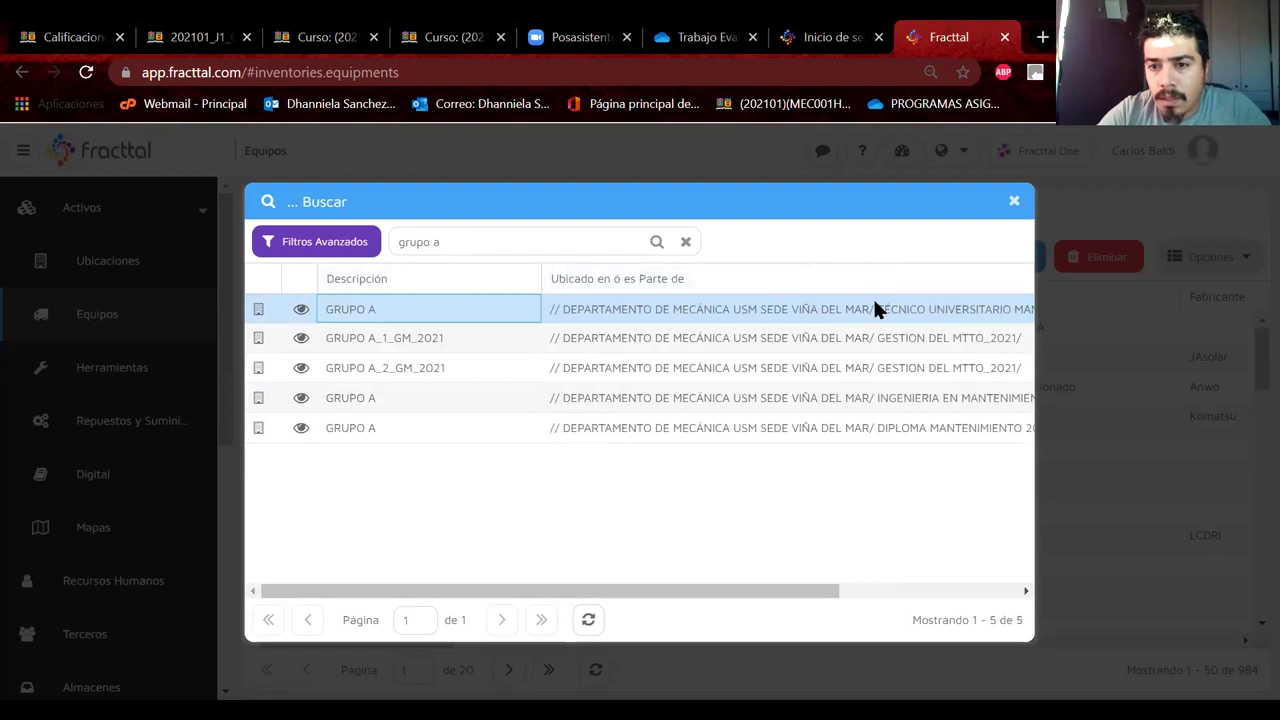
scroll(874, 303, right, 3)
scroll(875, 309, left, 3)
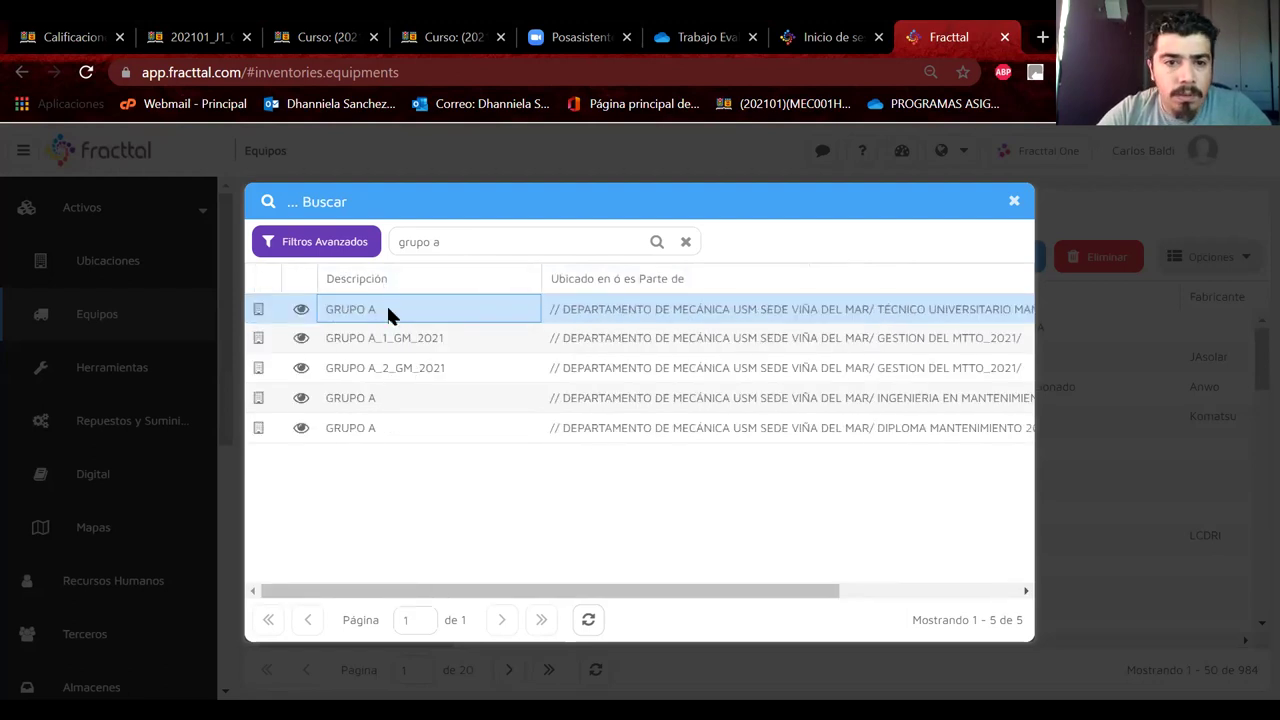
double_click(388, 311)
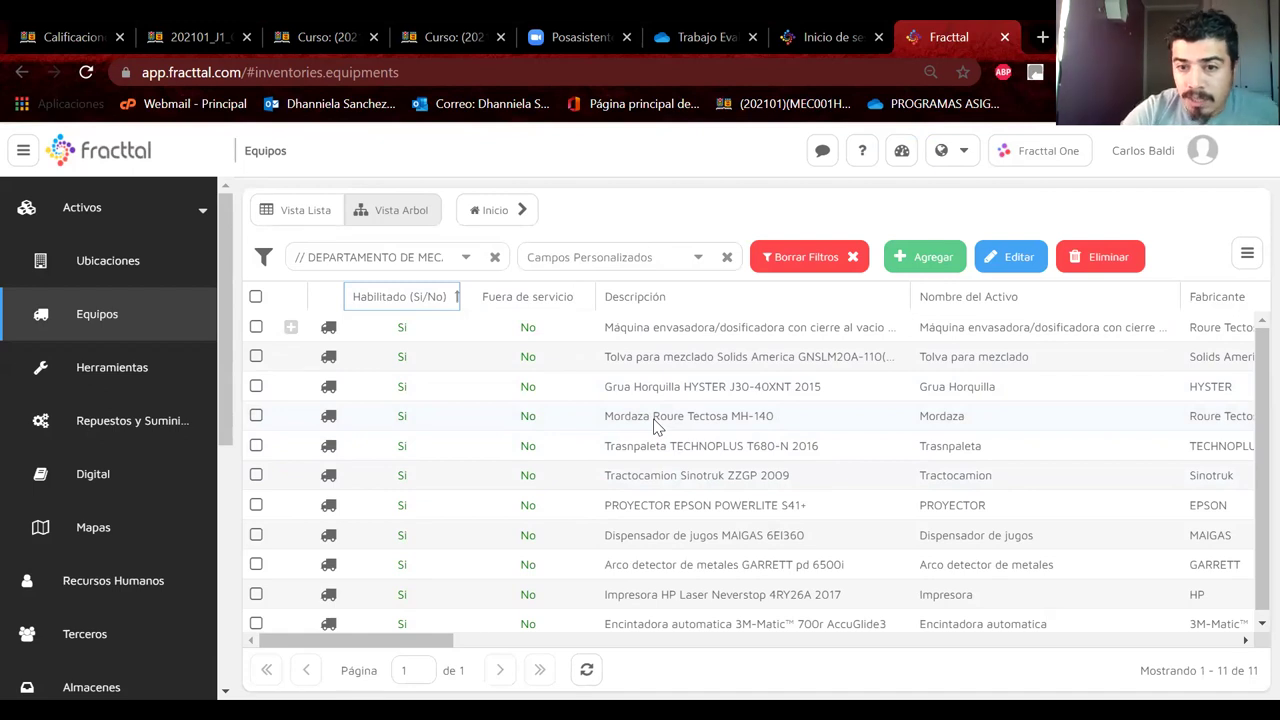
Step: Look through the filtered equipment, highlighting records in turn from the Máquina envasadora/dosificadora down to the Impresora HP Laser Neverstop
scroll(655, 425, down, 1)
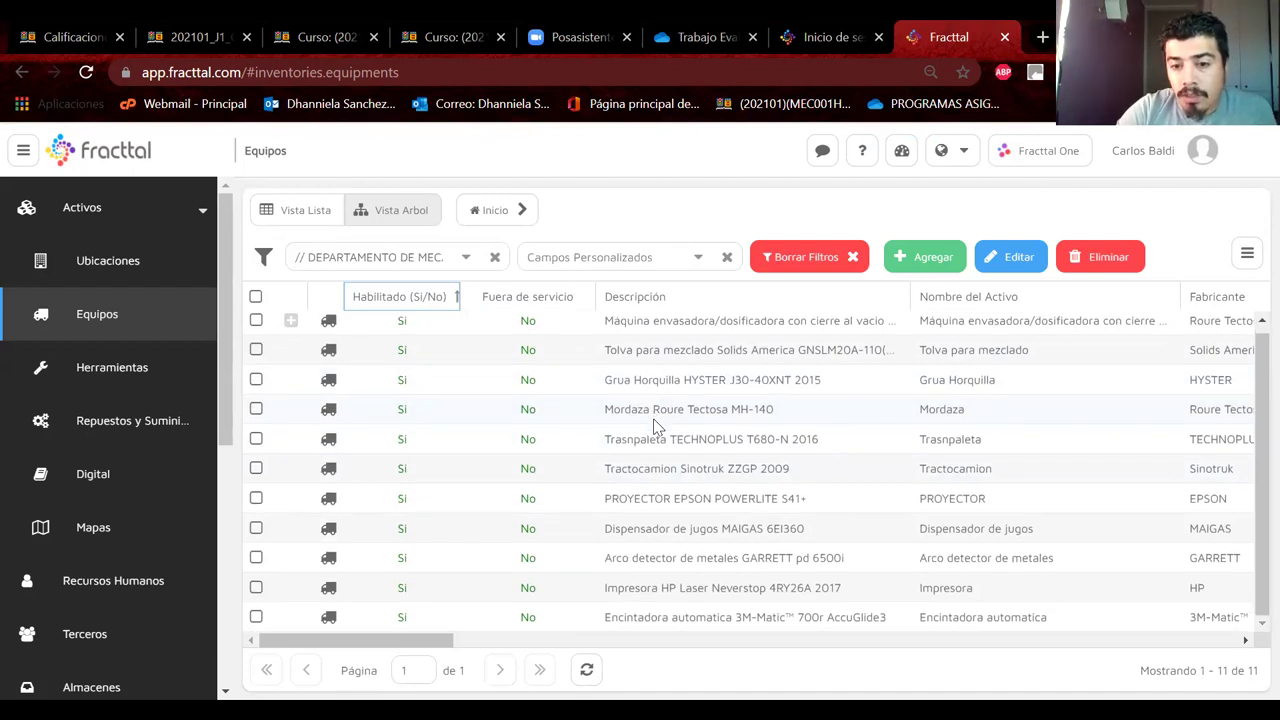
scroll(655, 425, up, 1)
click(615, 335)
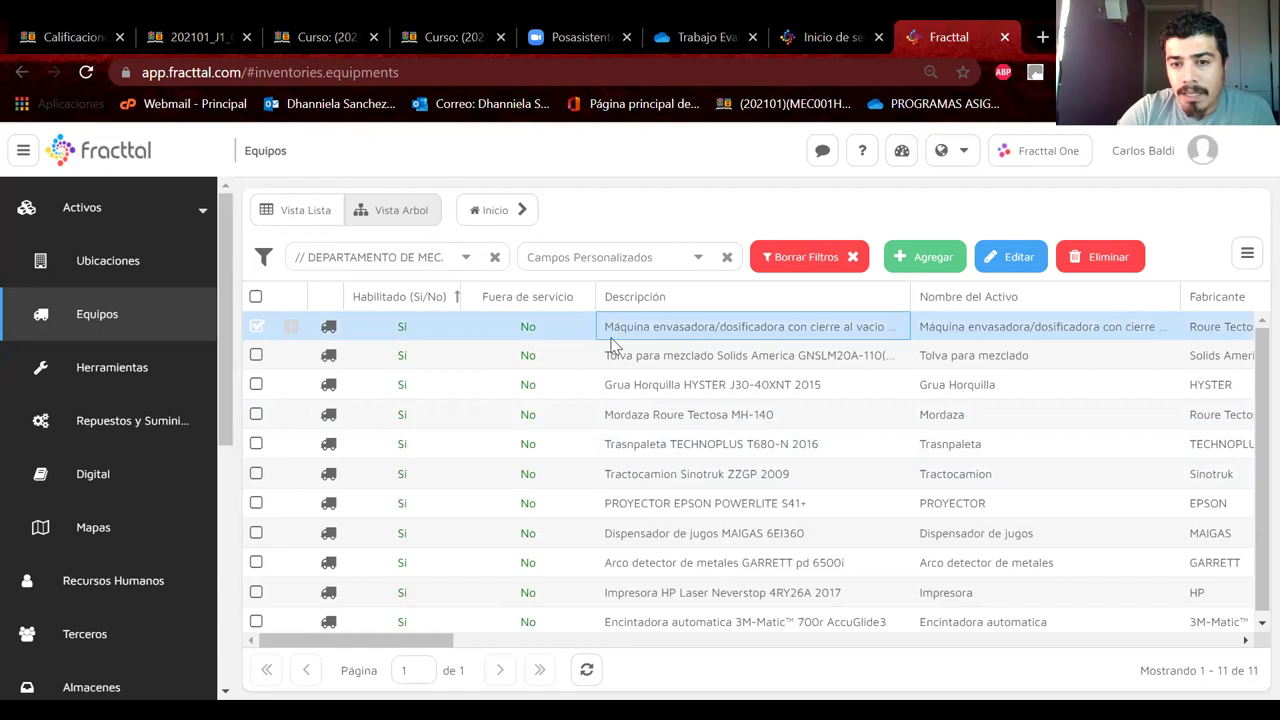
click(645, 362)
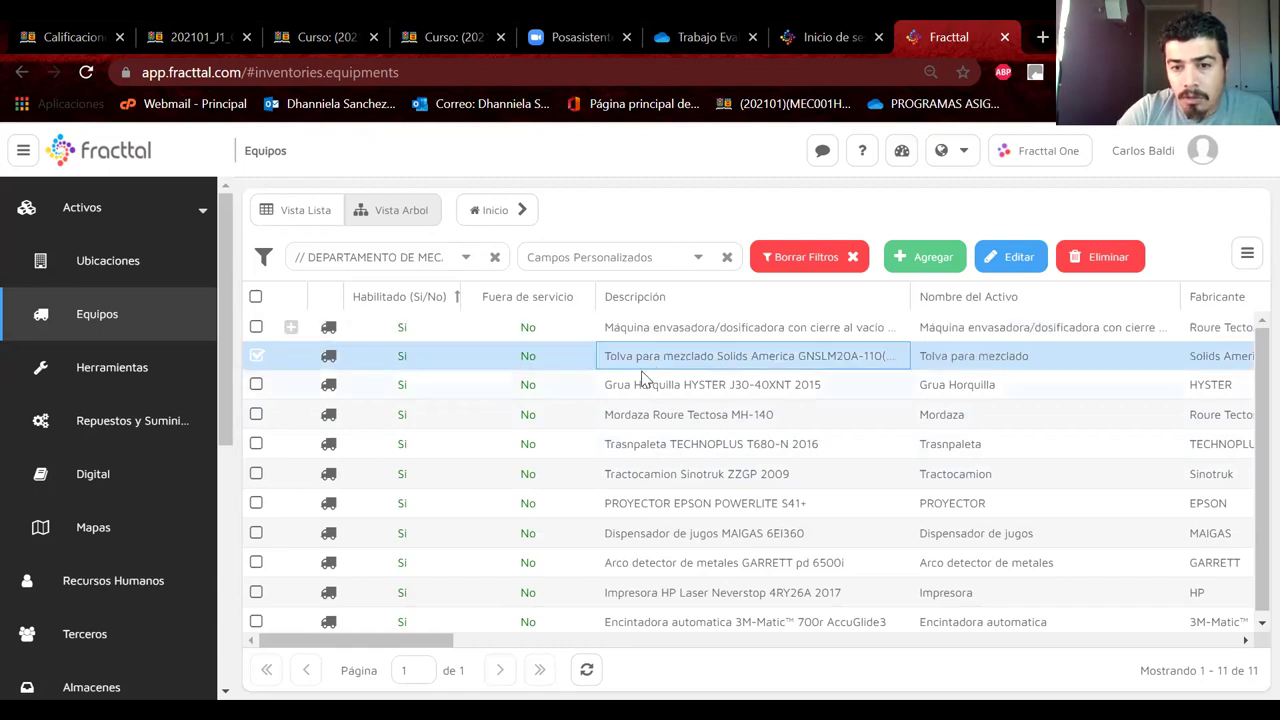
click(628, 390)
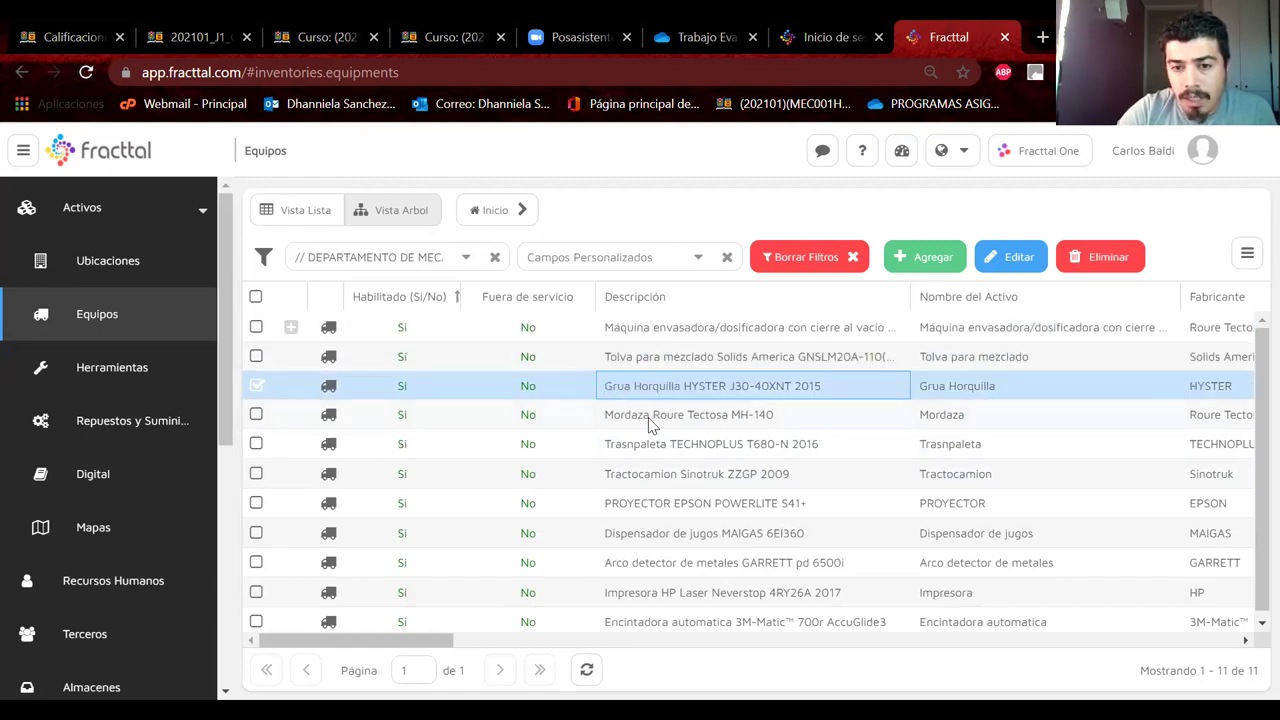
click(650, 422)
click(632, 450)
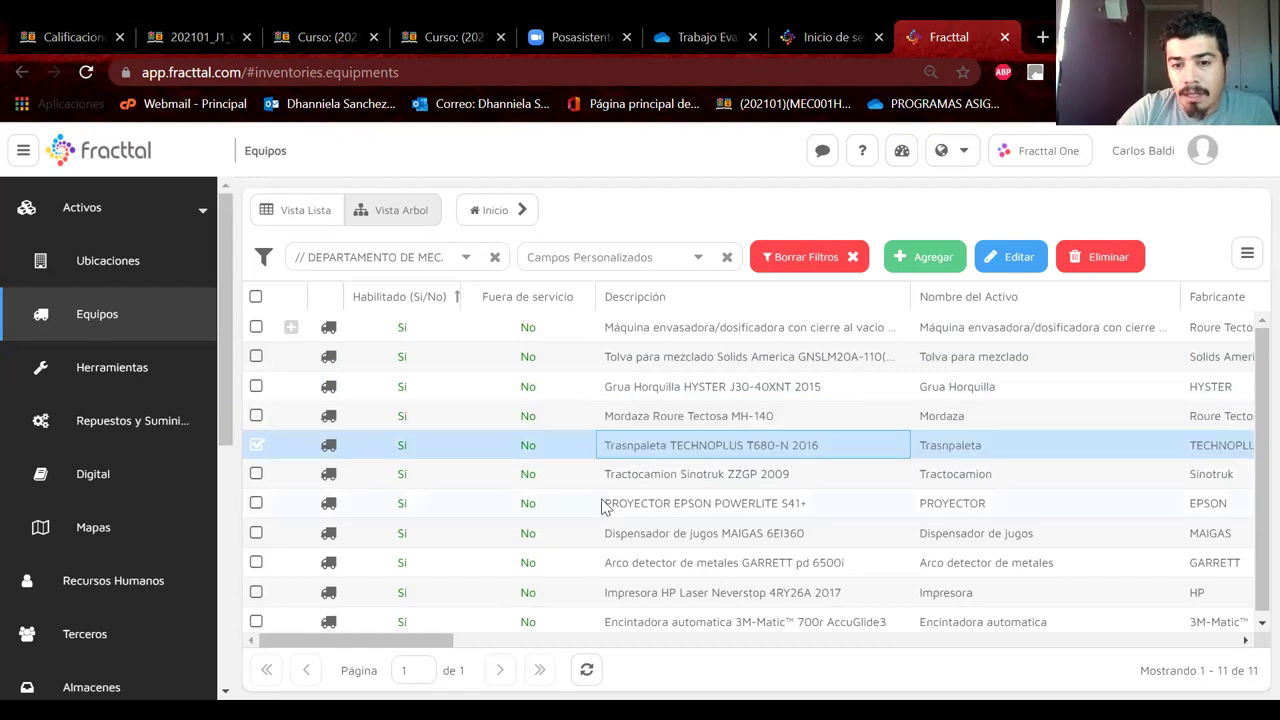
click(645, 480)
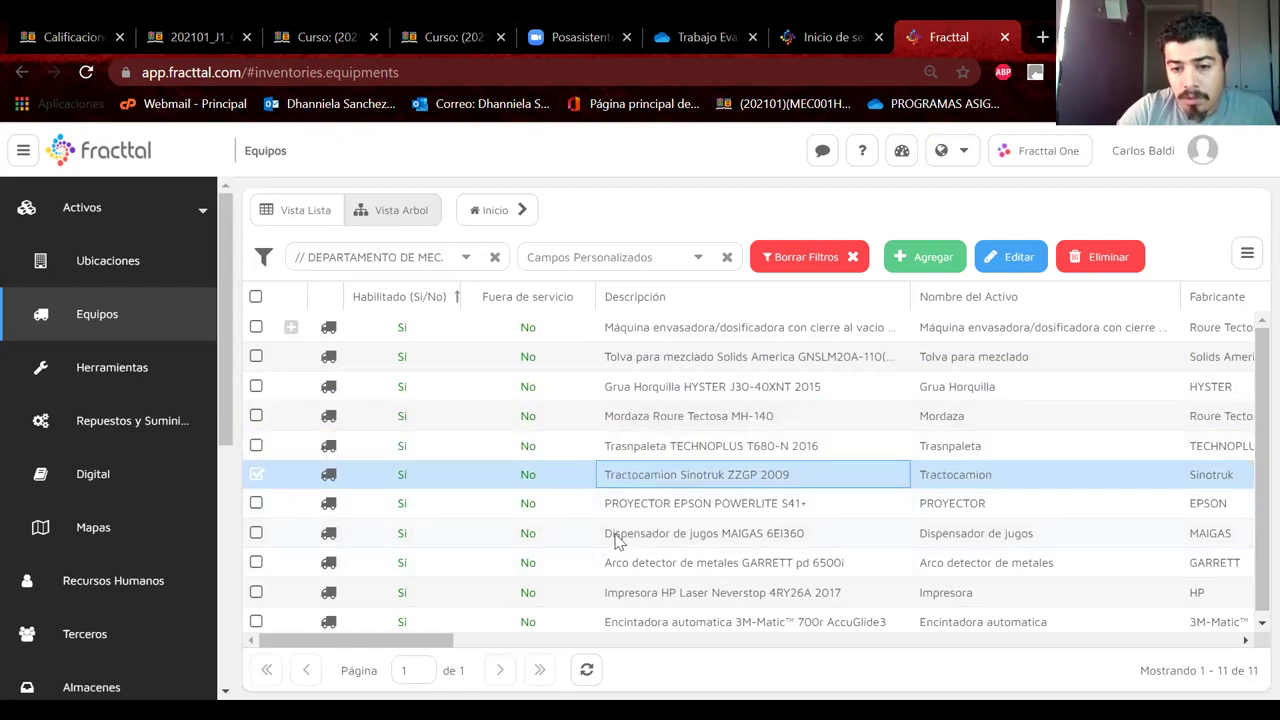
click(615, 535)
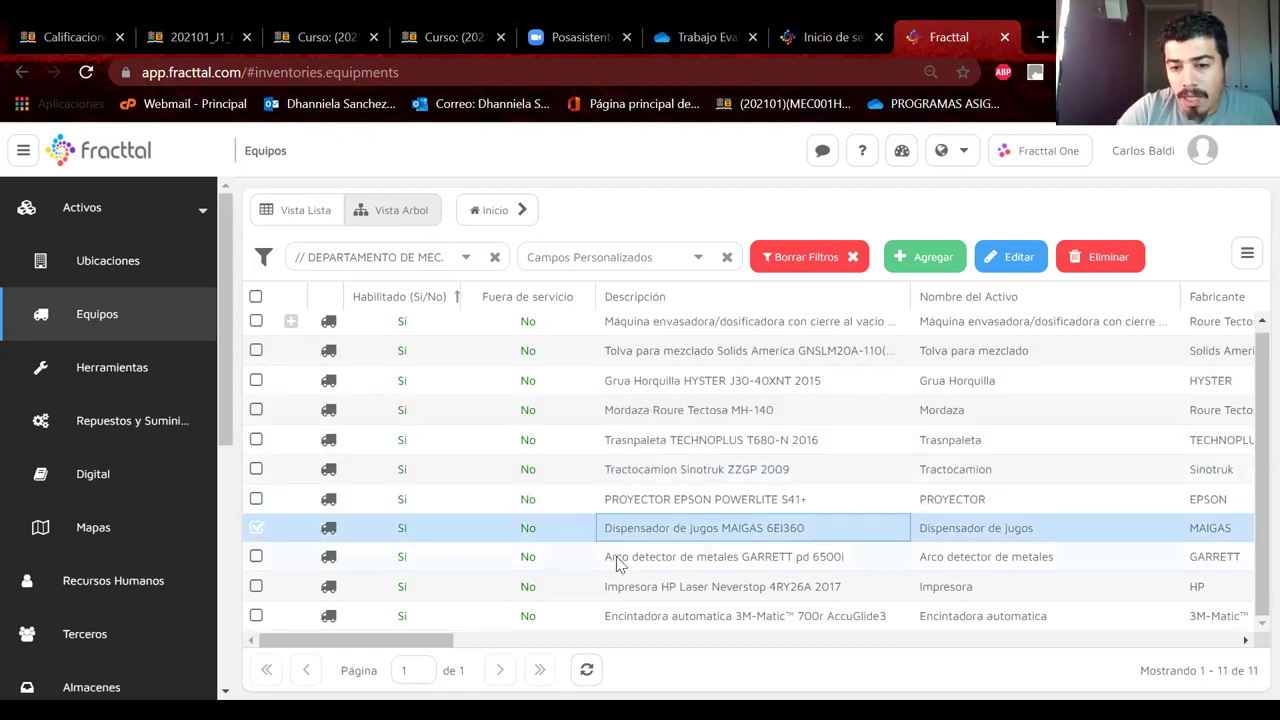
click(617, 563)
click(617, 594)
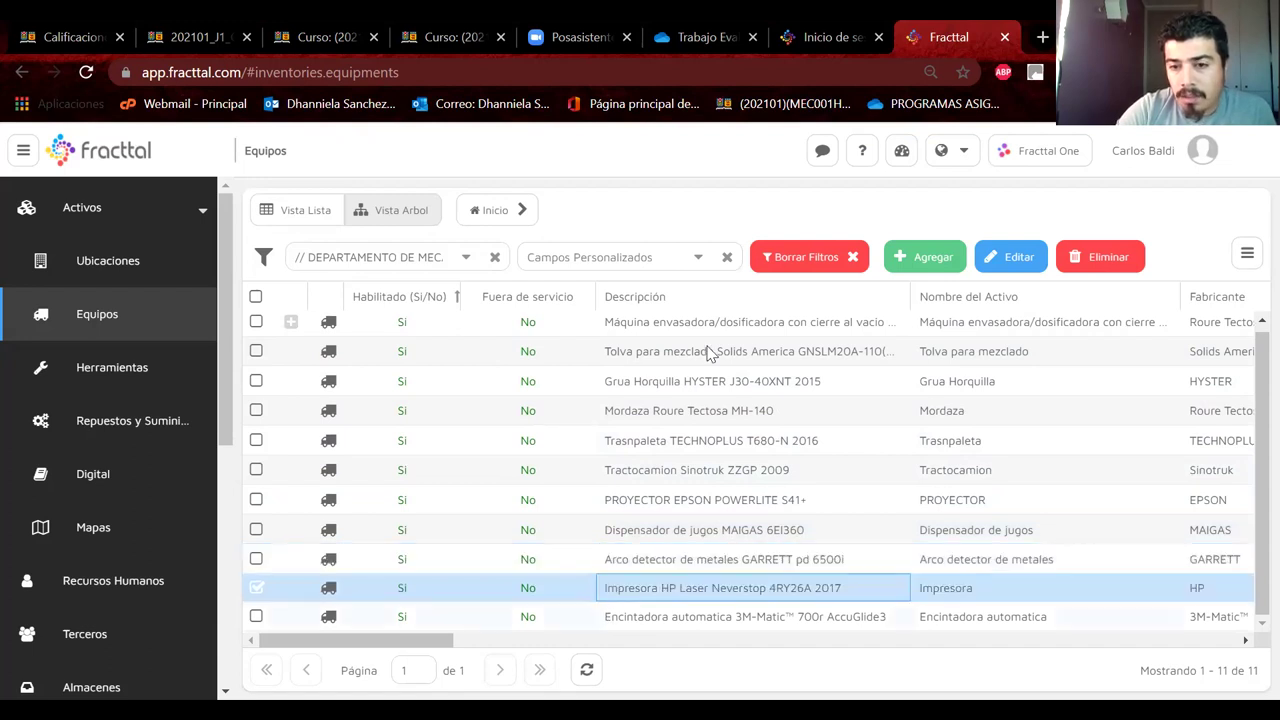
Step: Review the general data of the Grua Horquilla HYSTER J30-40XNT 2015 record, and return to the equipment list with its filters cleared
click(655, 387)
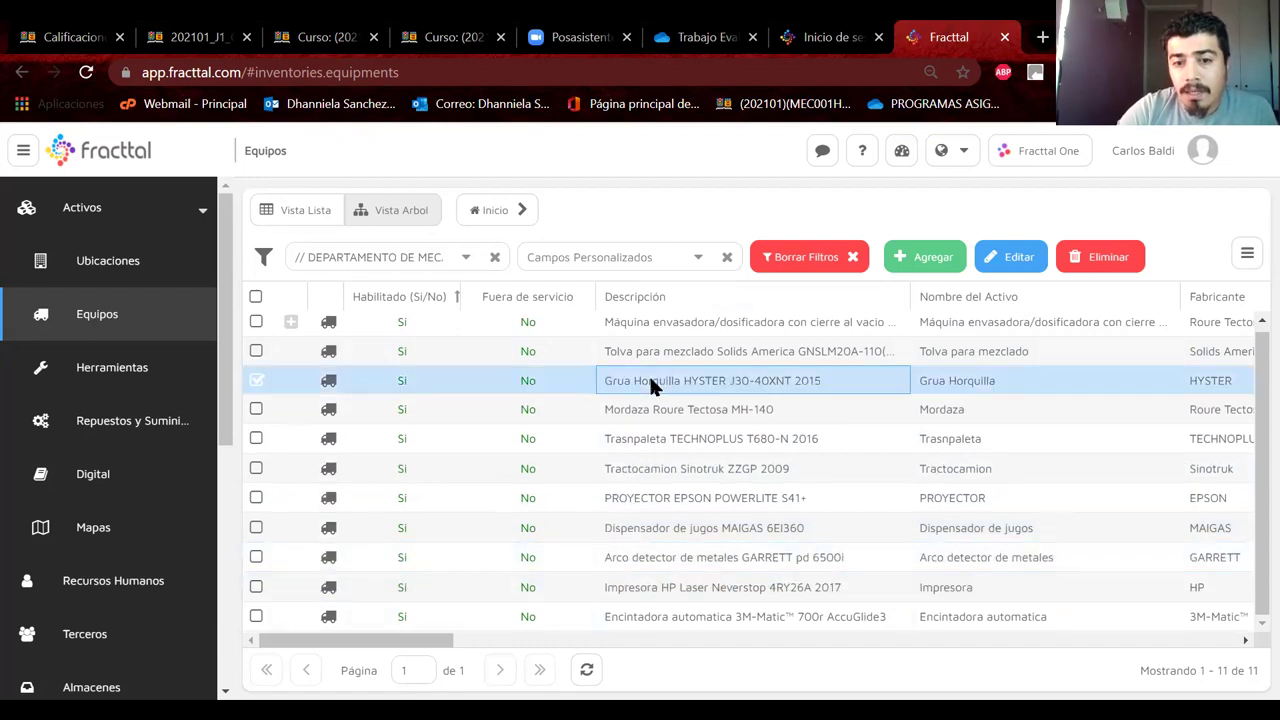
double_click(650, 387)
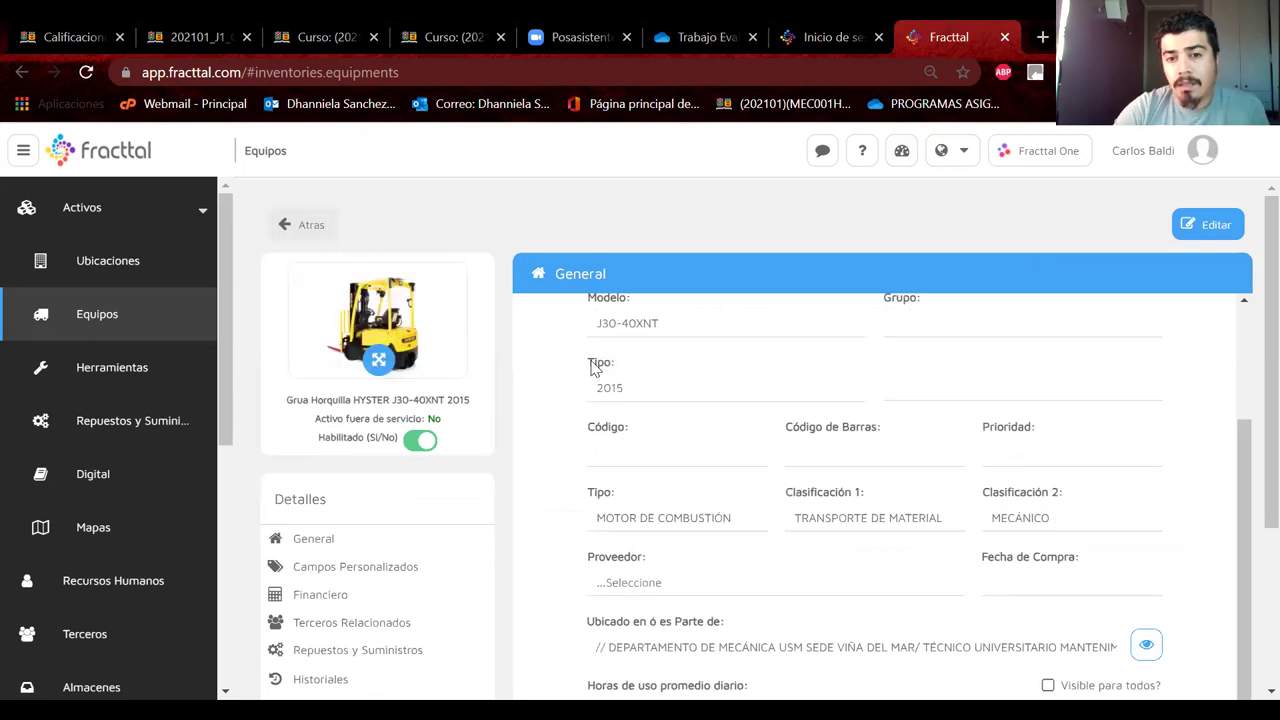
scroll(597, 370, up, 2)
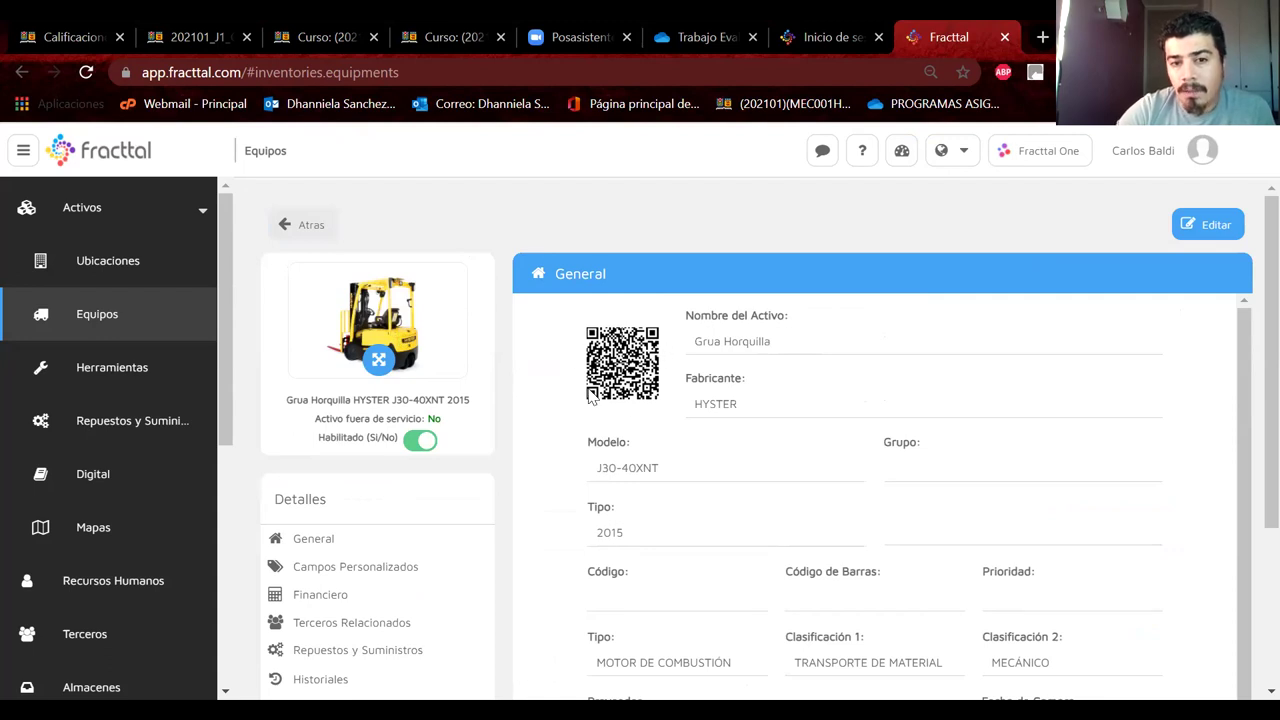
click(333, 229)
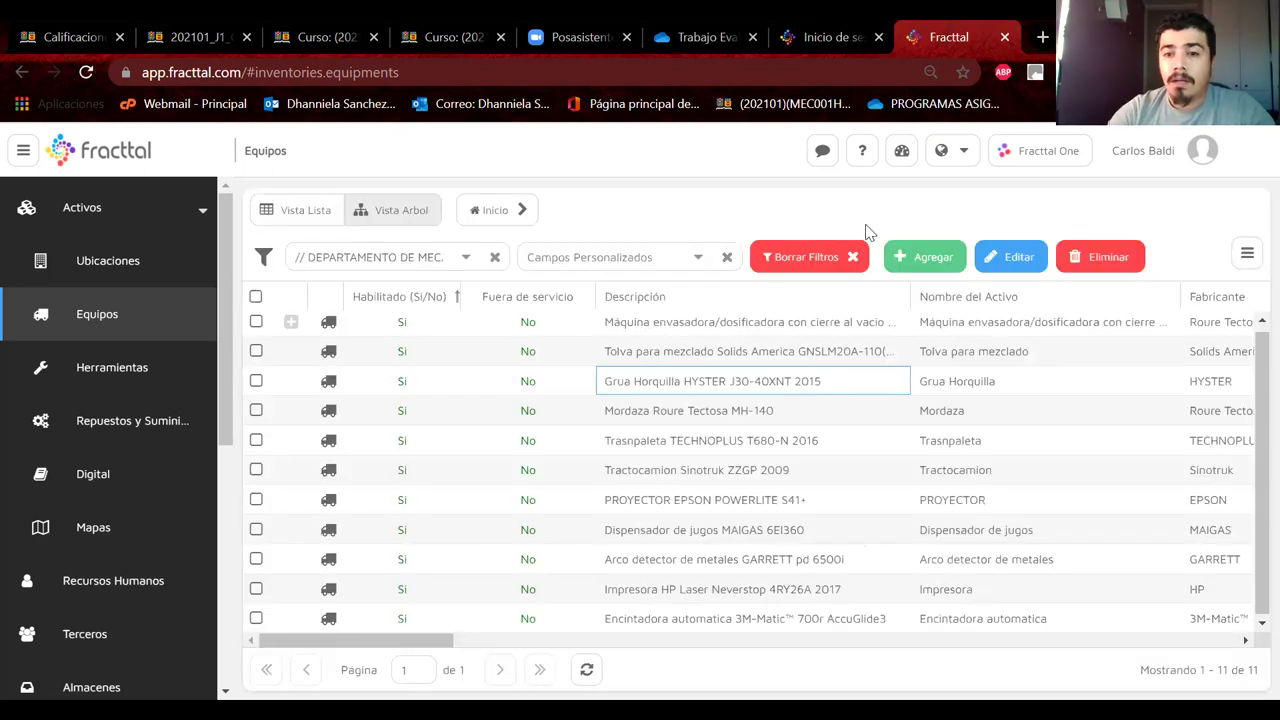
click(852, 257)
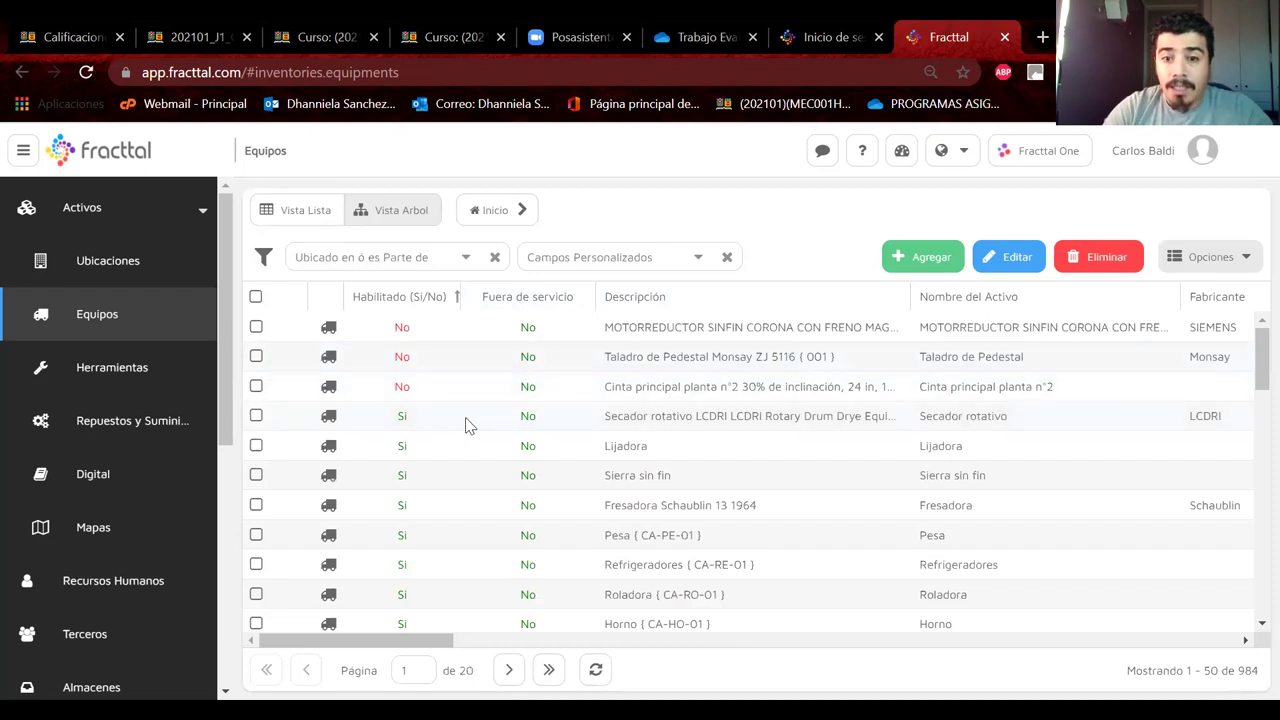
Step: Start a new record in Herramientas and review its general data fields, from Nombre and Número de parte down to Código
click(86, 372)
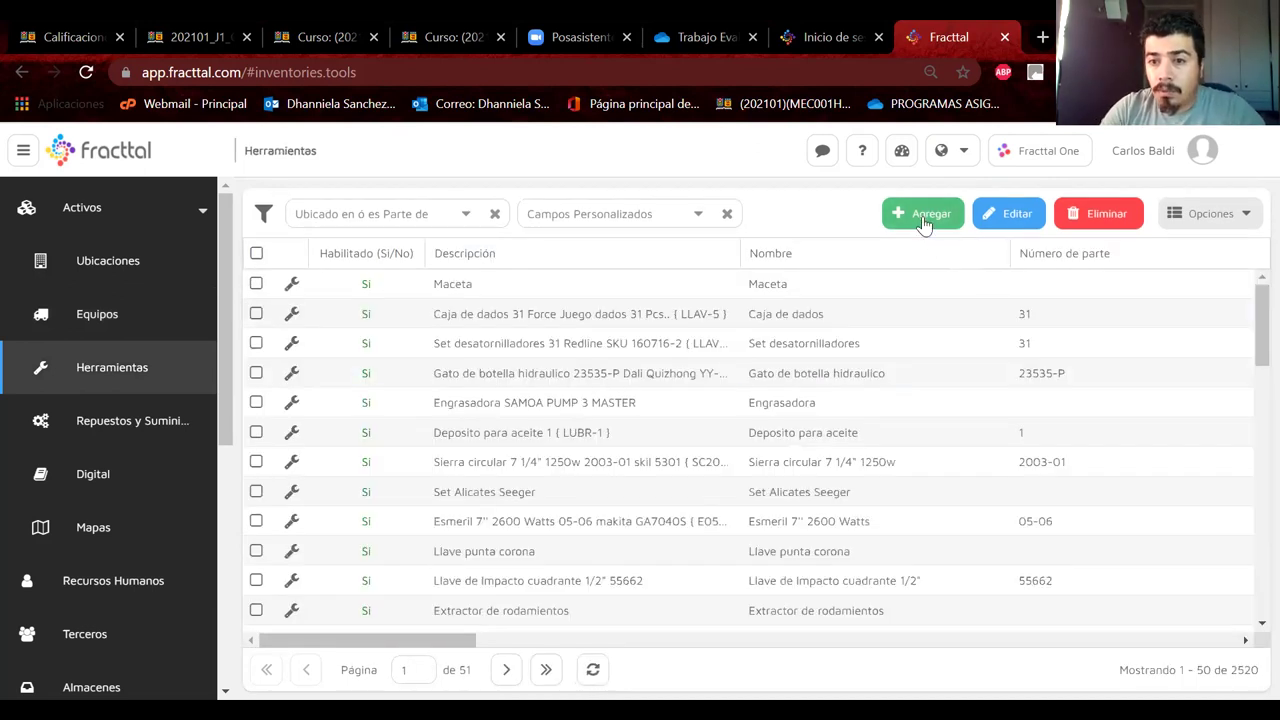
click(924, 215)
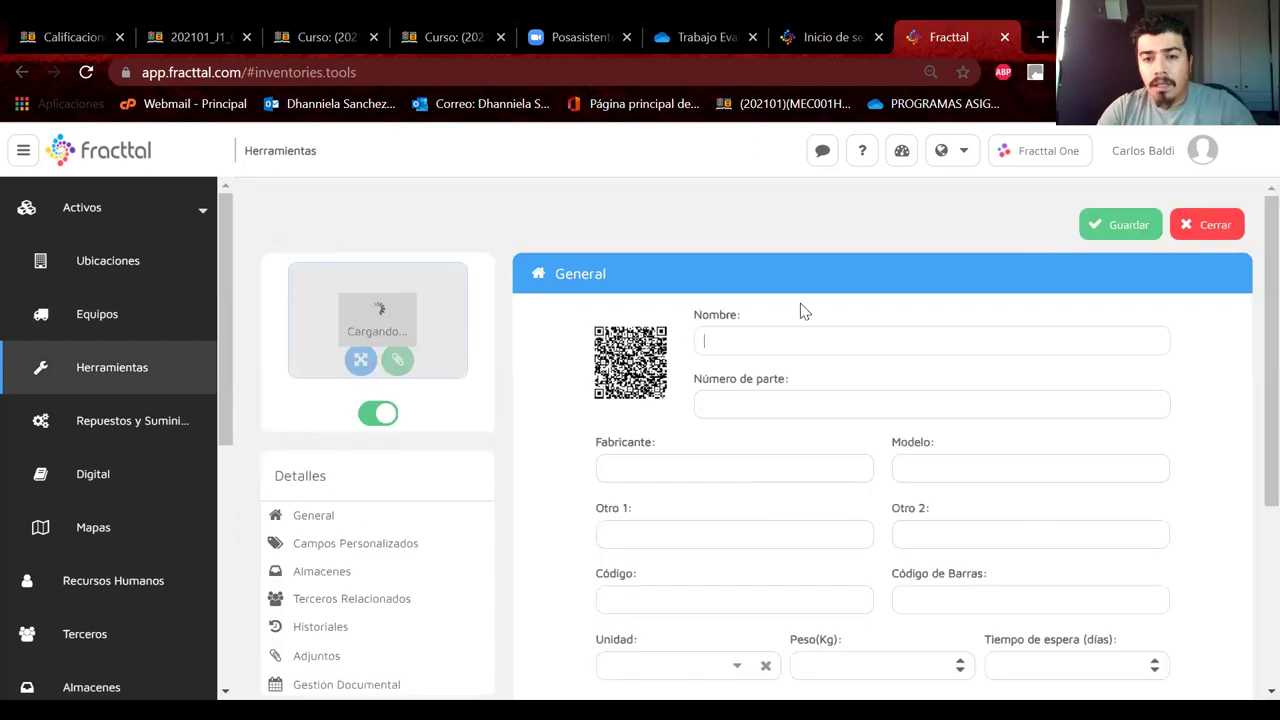
click(720, 404)
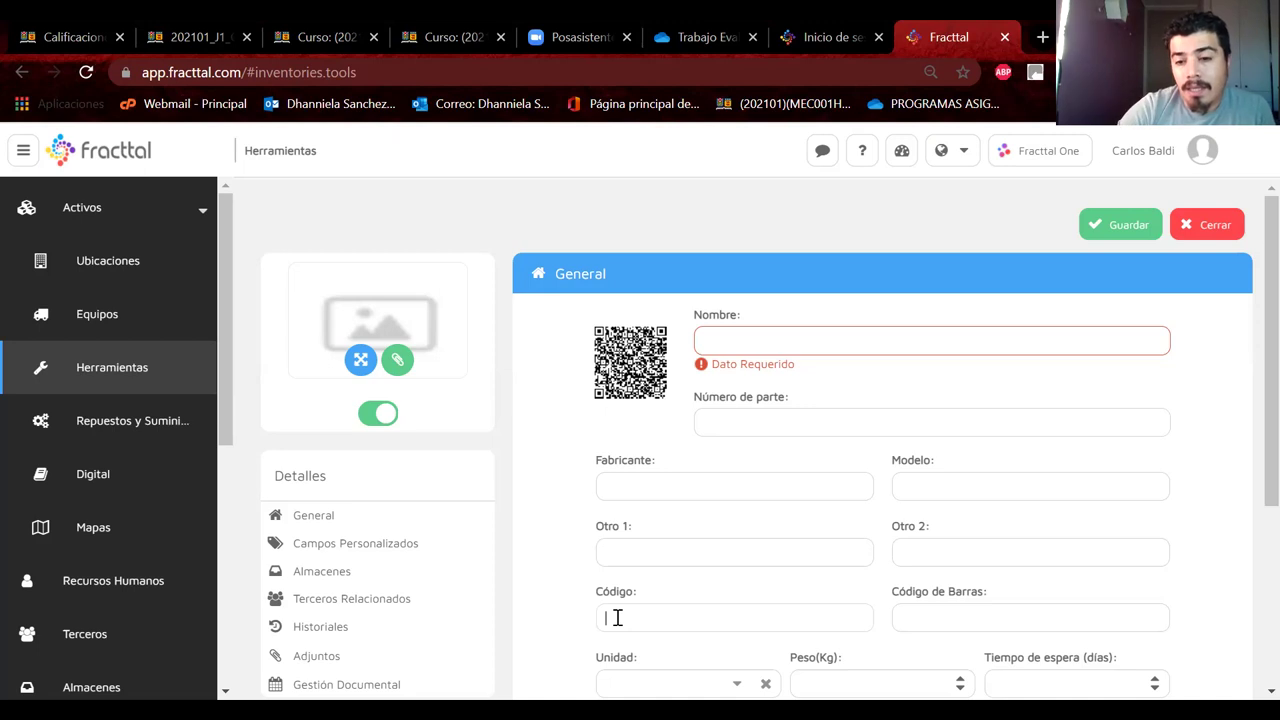
scroll(617, 617, down, 1)
scroll(617, 617, up, 1)
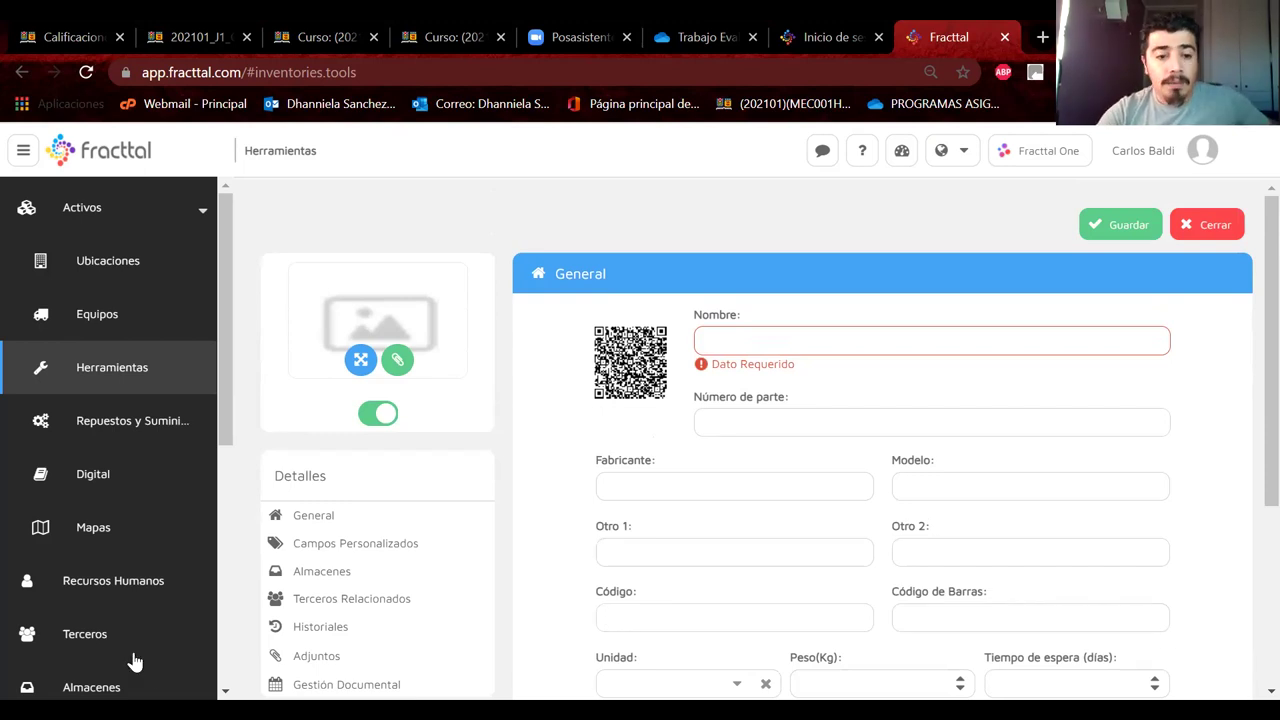
Step: Show the Plan de Tareas list under Tareas and look through its first page of plans
scroll(191, 623, down, 3)
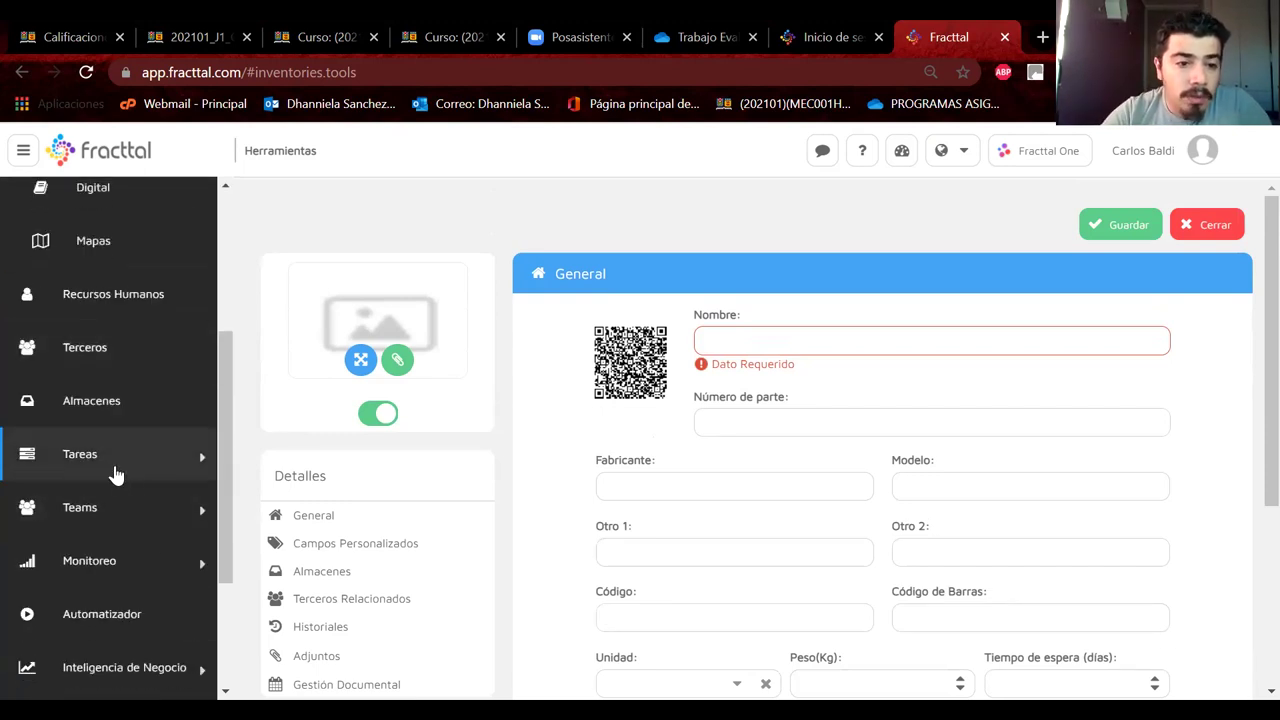
click(117, 474)
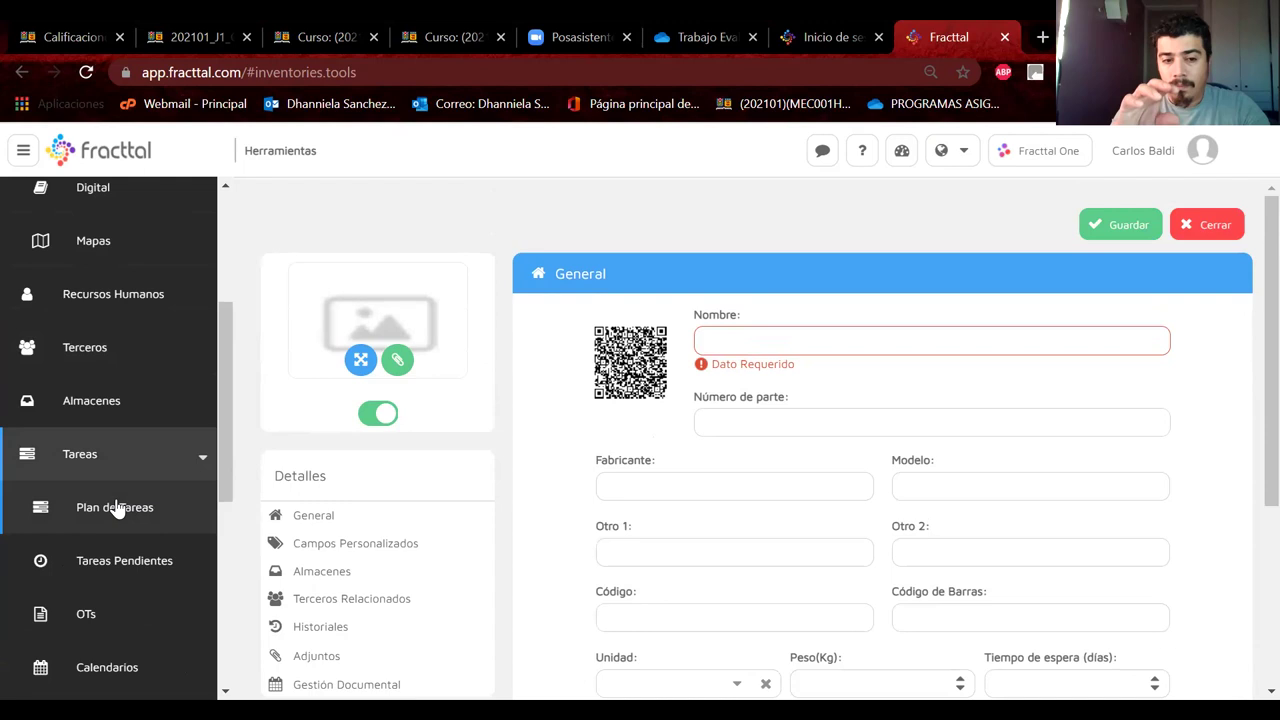
click(117, 509)
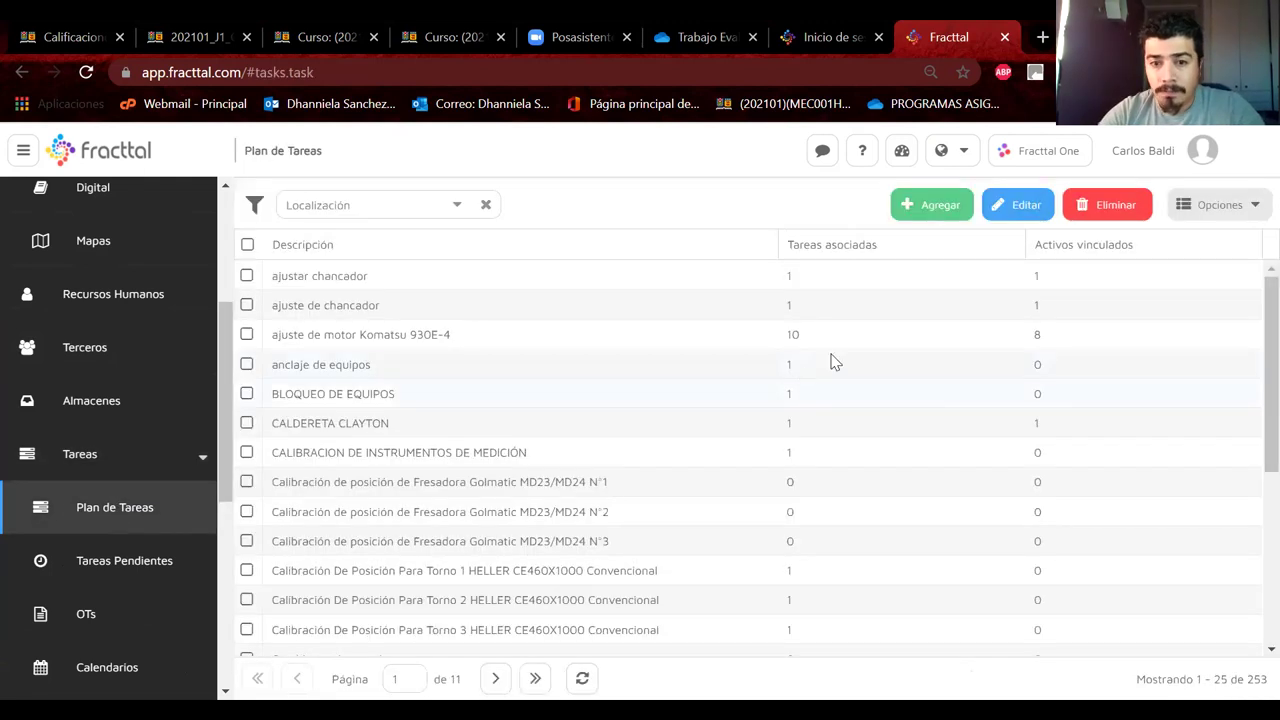
scroll(463, 503, down, 5)
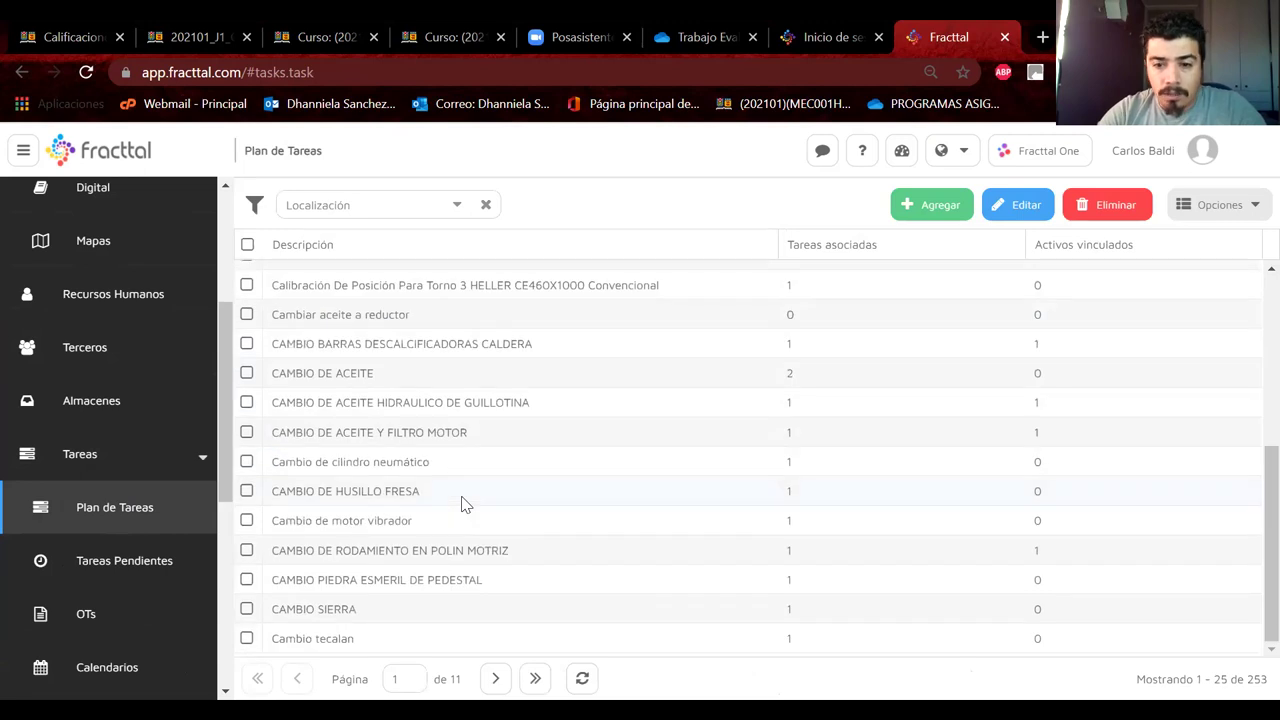
scroll(463, 503, up, 4)
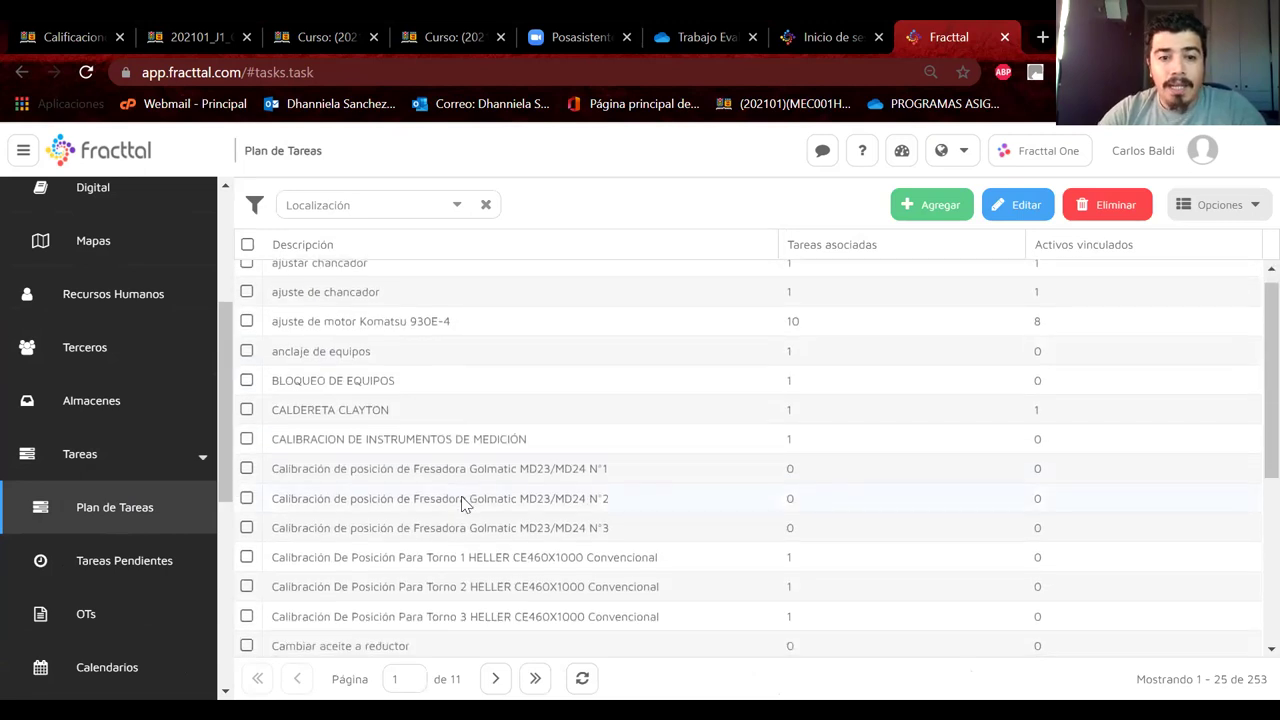
click(247, 409)
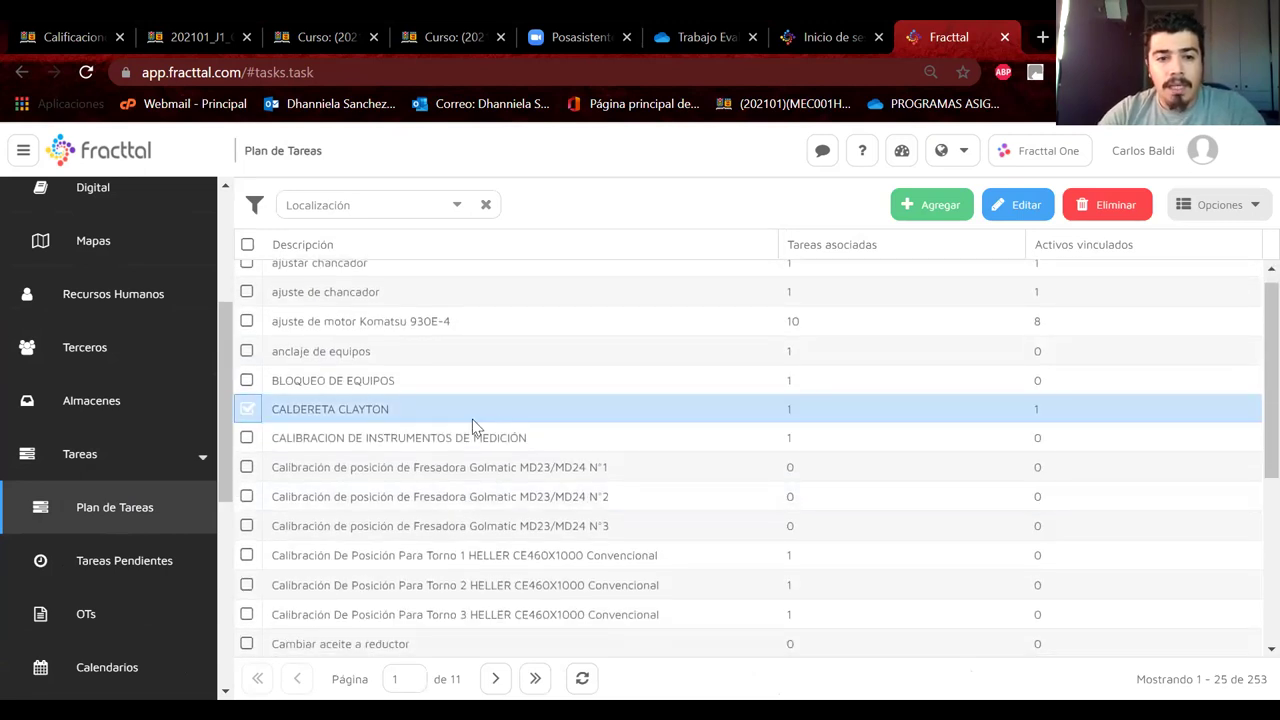
click(1221, 205)
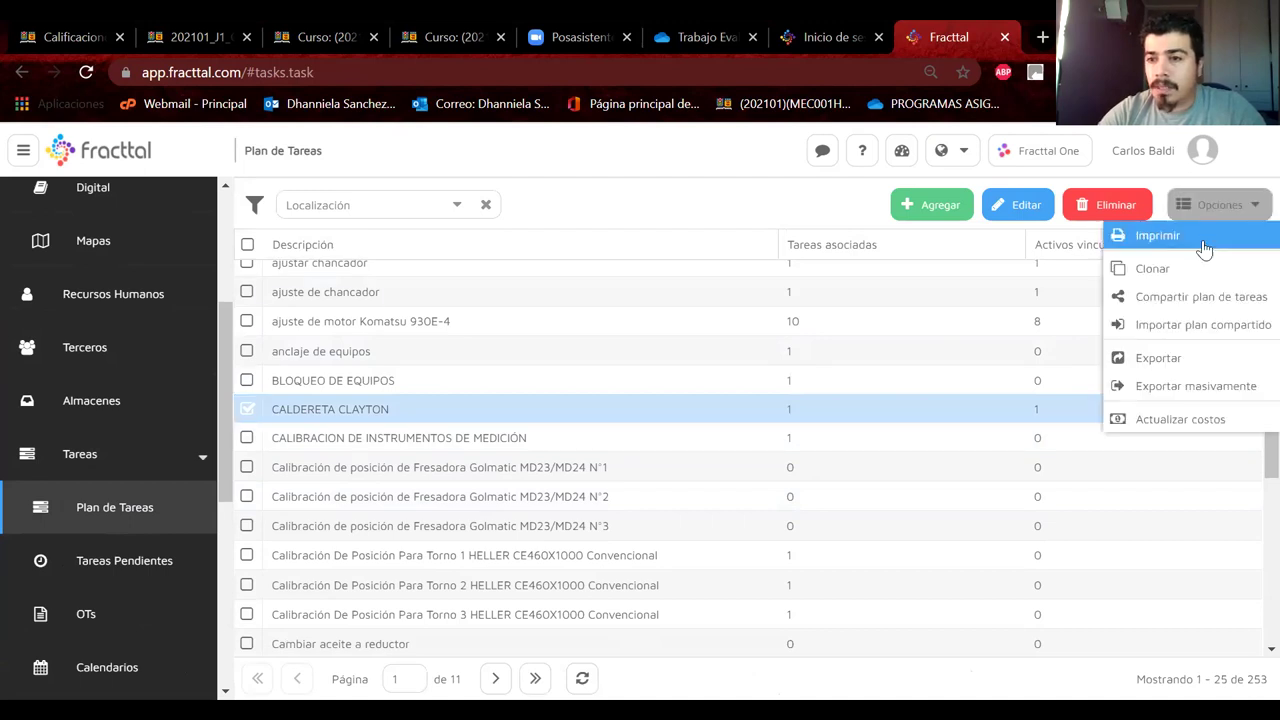
click(1158, 236)
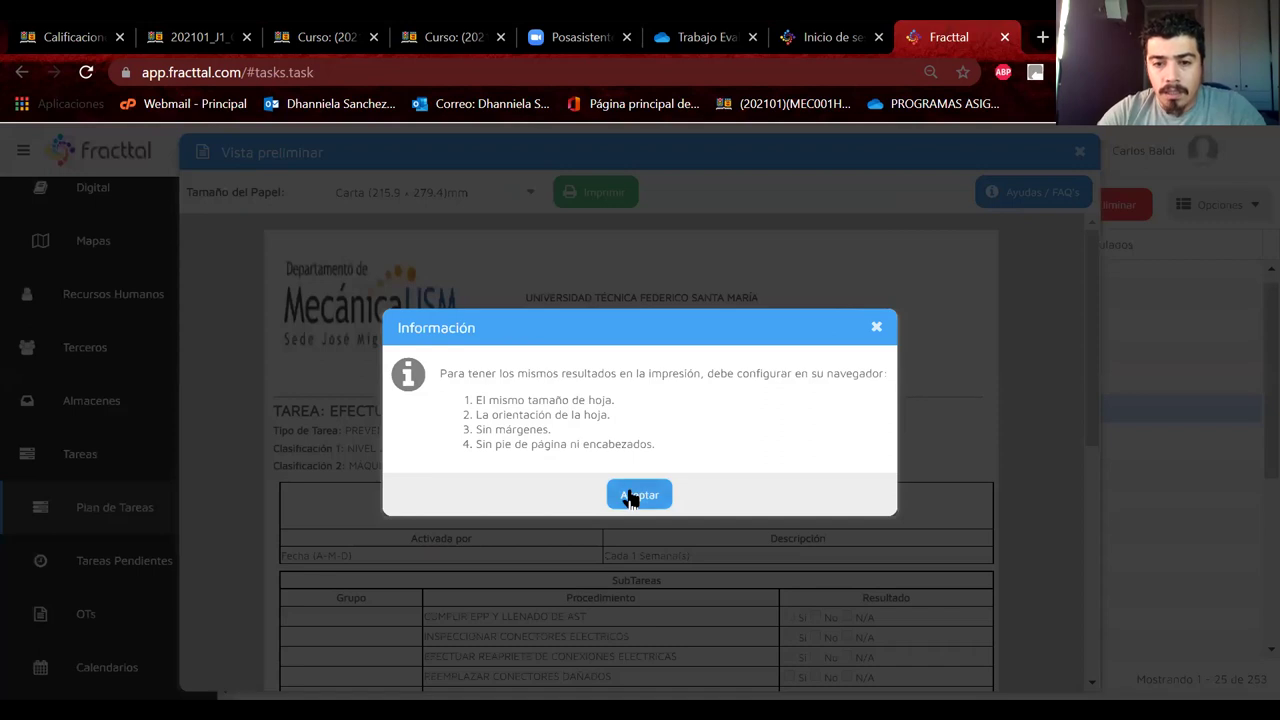
click(630, 492)
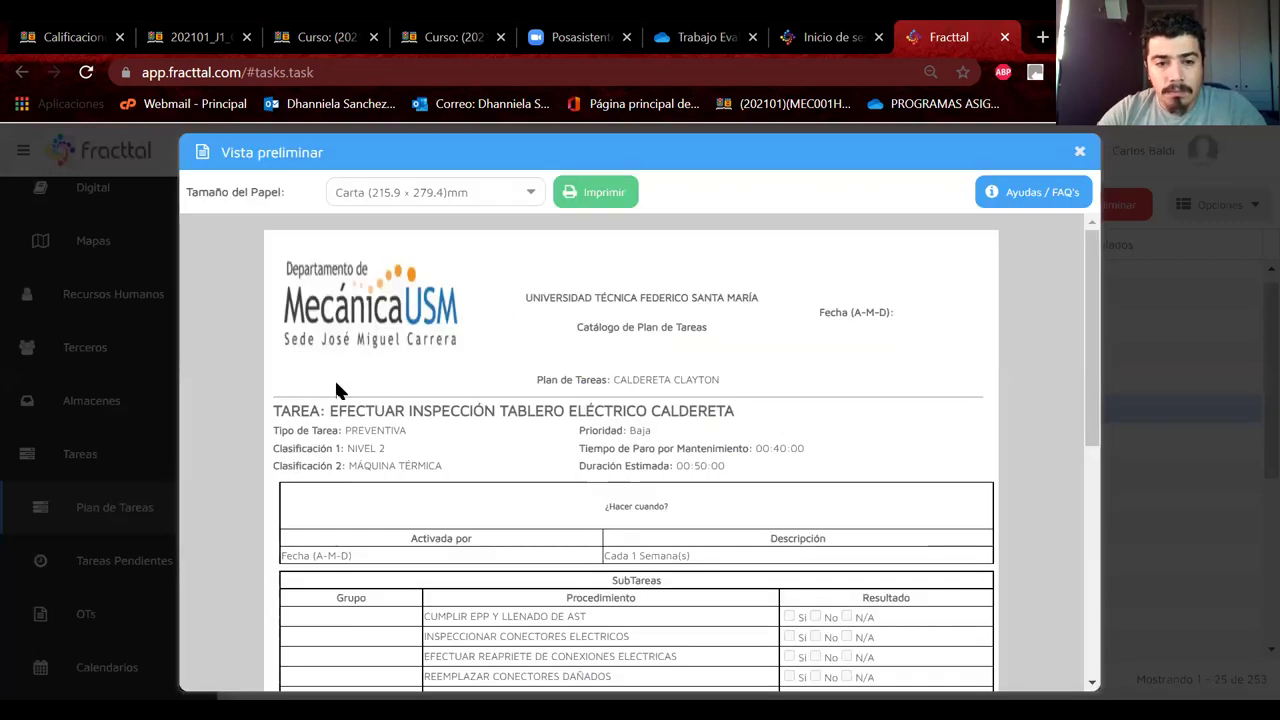
Step: Review the previewed task's header, highlighting its title, task type, Clasificación 2, maintenance downtime and estimated duration
drag(336, 410, 743, 414)
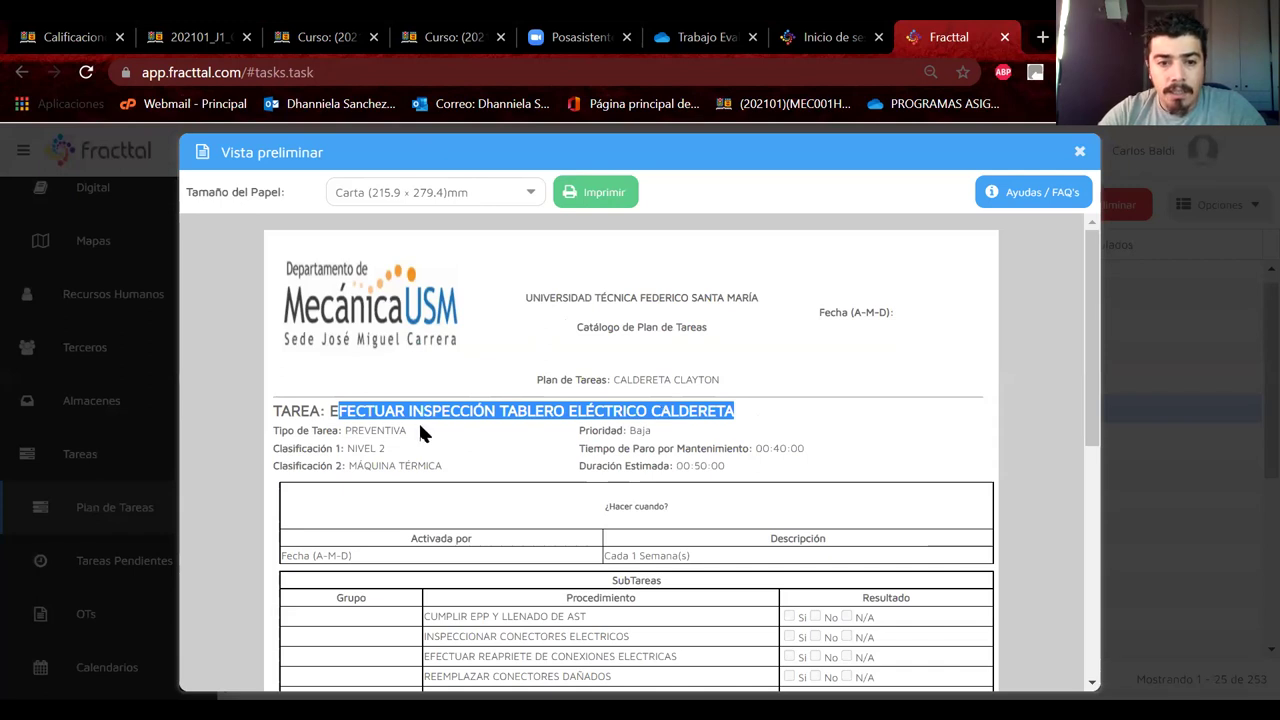
drag(347, 434, 405, 430)
drag(356, 466, 438, 458)
click(457, 471)
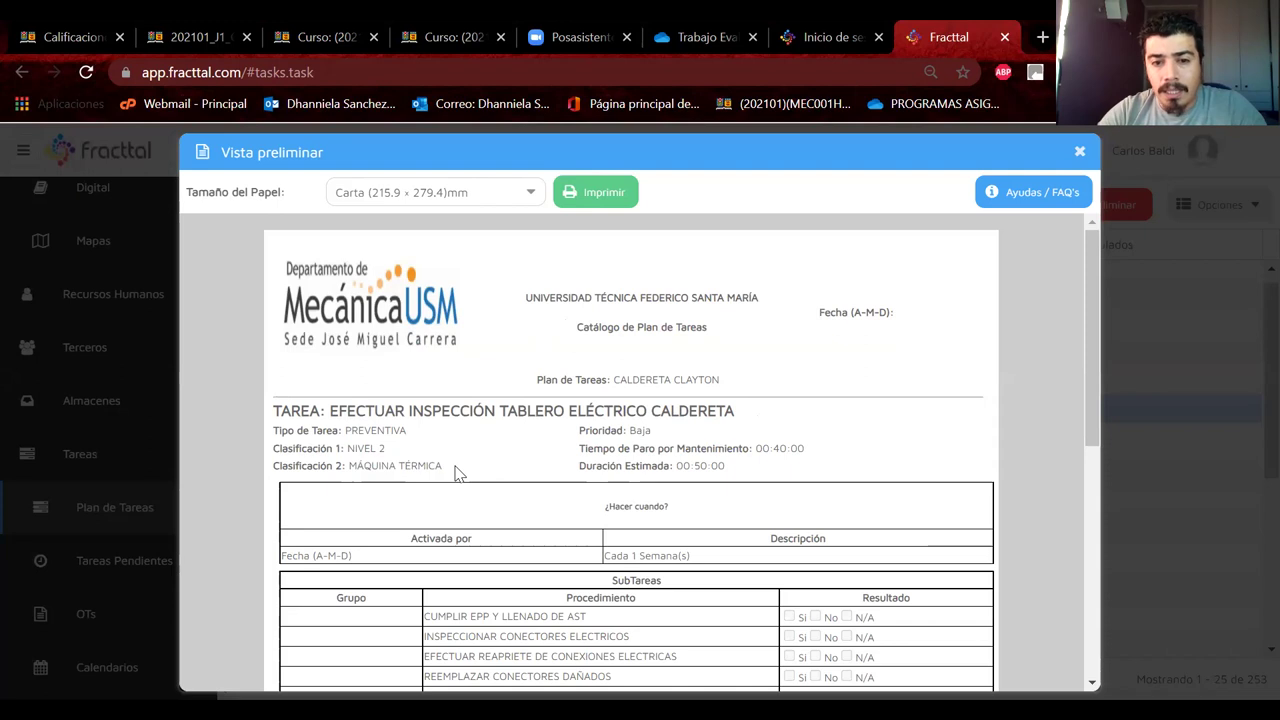
drag(804, 448, 585, 448)
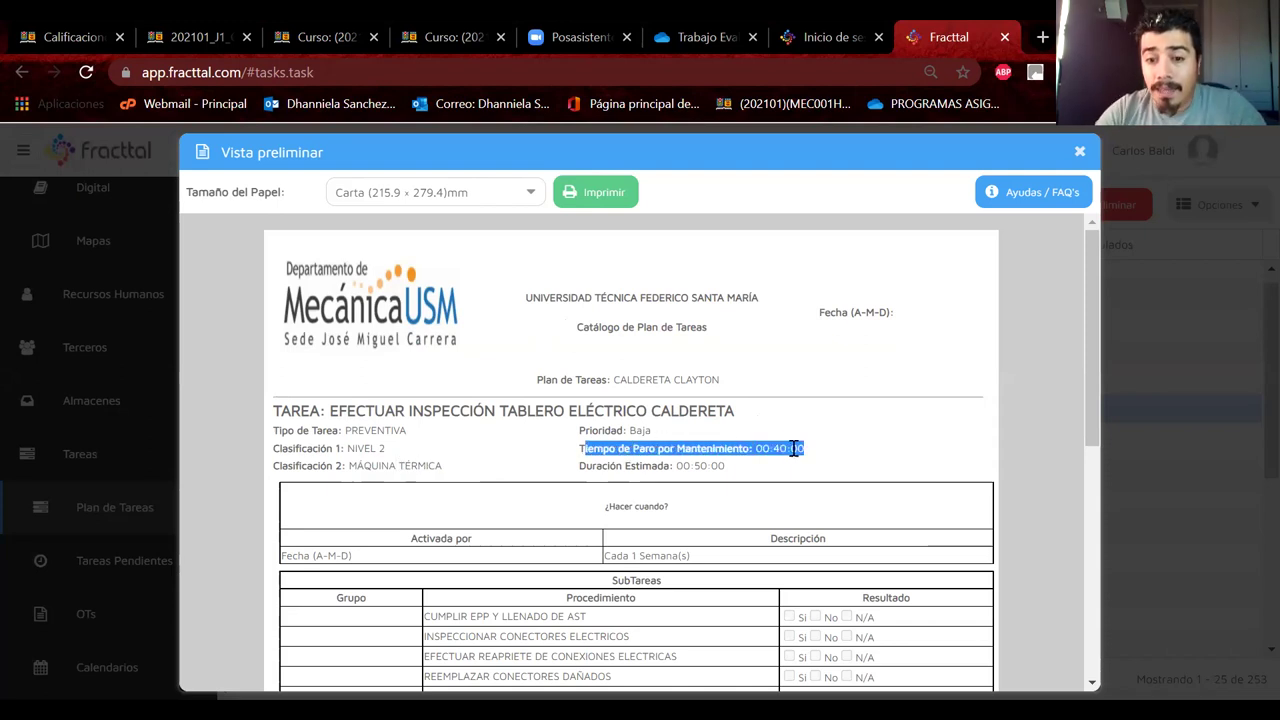
drag(729, 465, 607, 463)
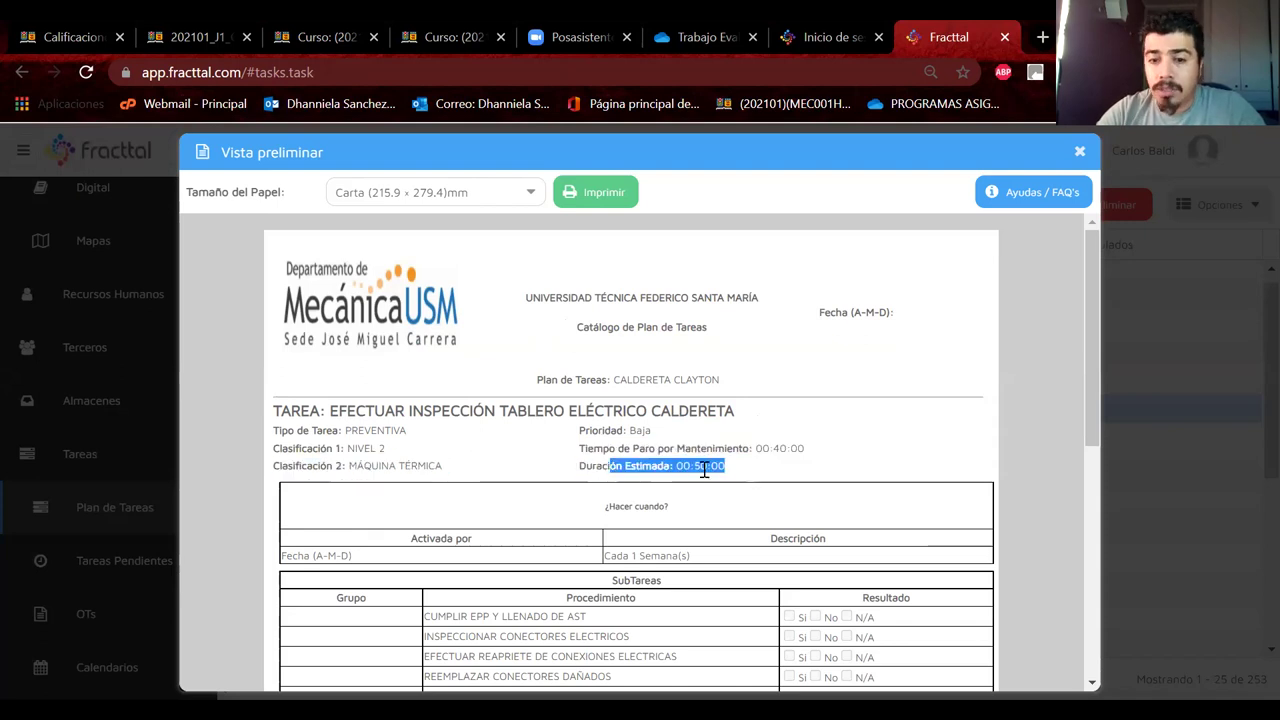
Step: Go through the SubTareas procedures in the preview, highlighting each in turn from CUMPLIR EPP Y LLENADO DE AST to INFORMAR TRABAJO TERMINADO
scroll(703, 466, down, 1)
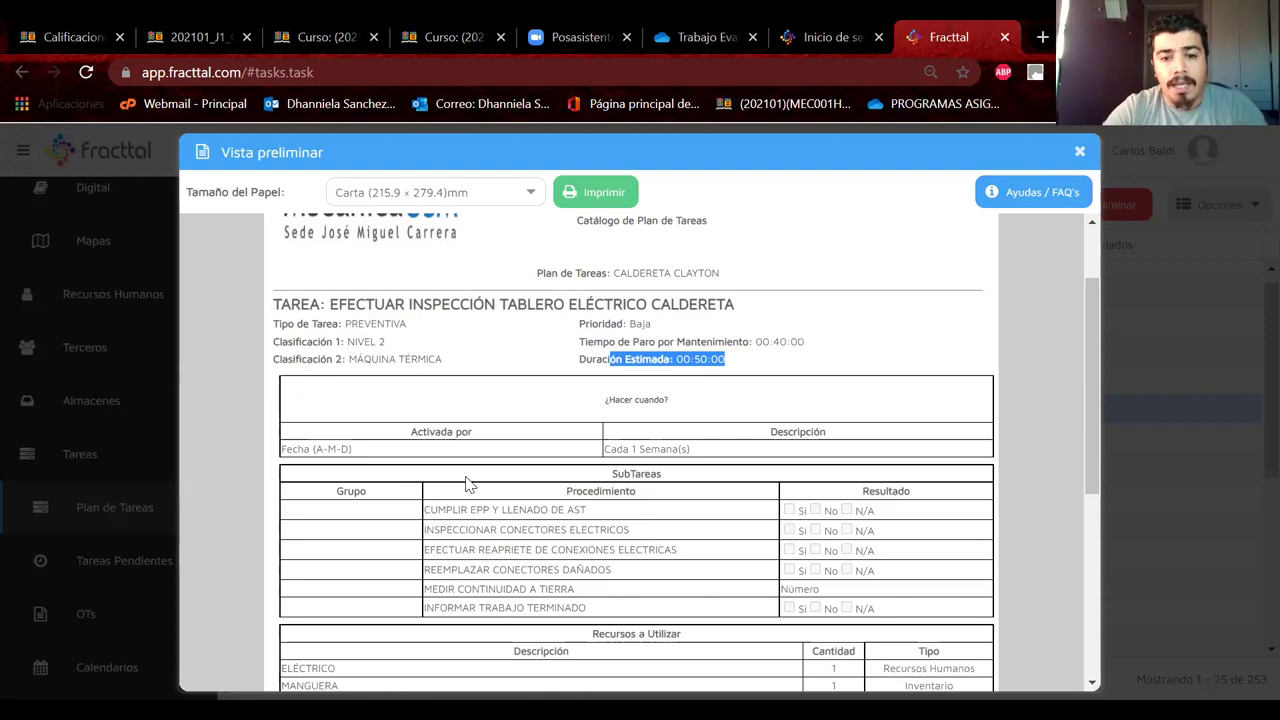
drag(476, 510, 558, 510)
drag(446, 530, 581, 531)
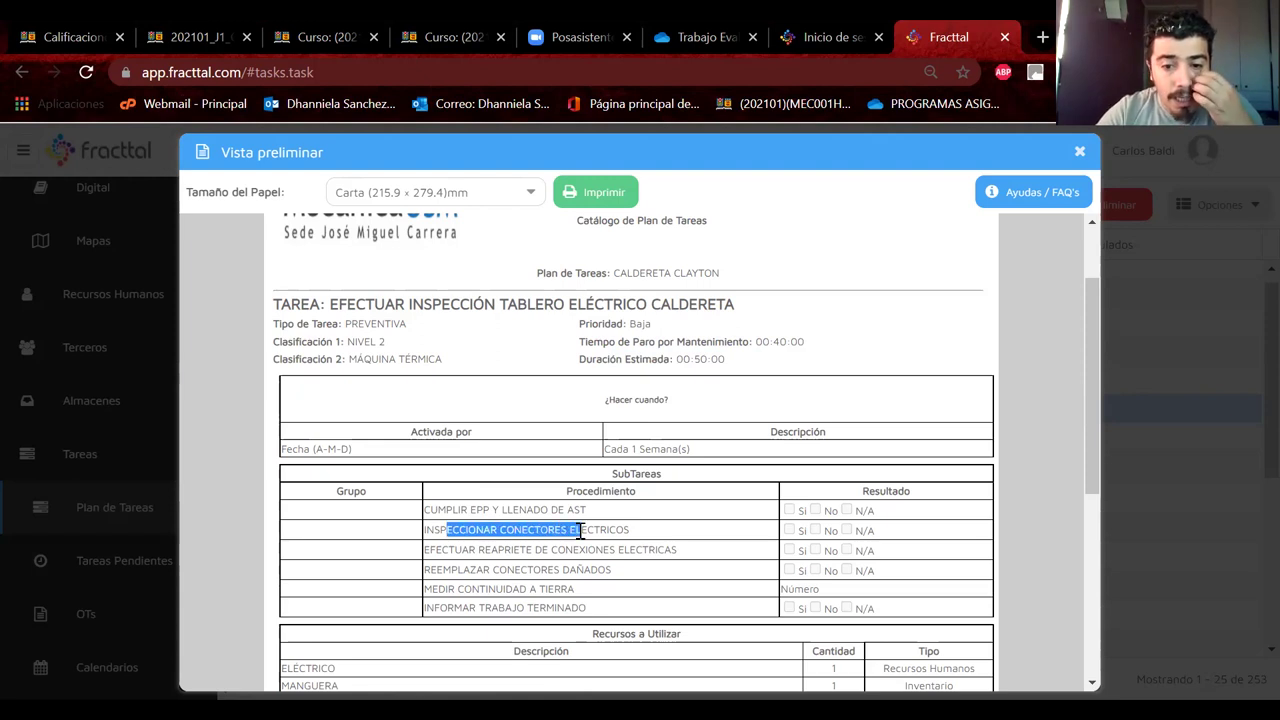
drag(498, 549, 676, 548)
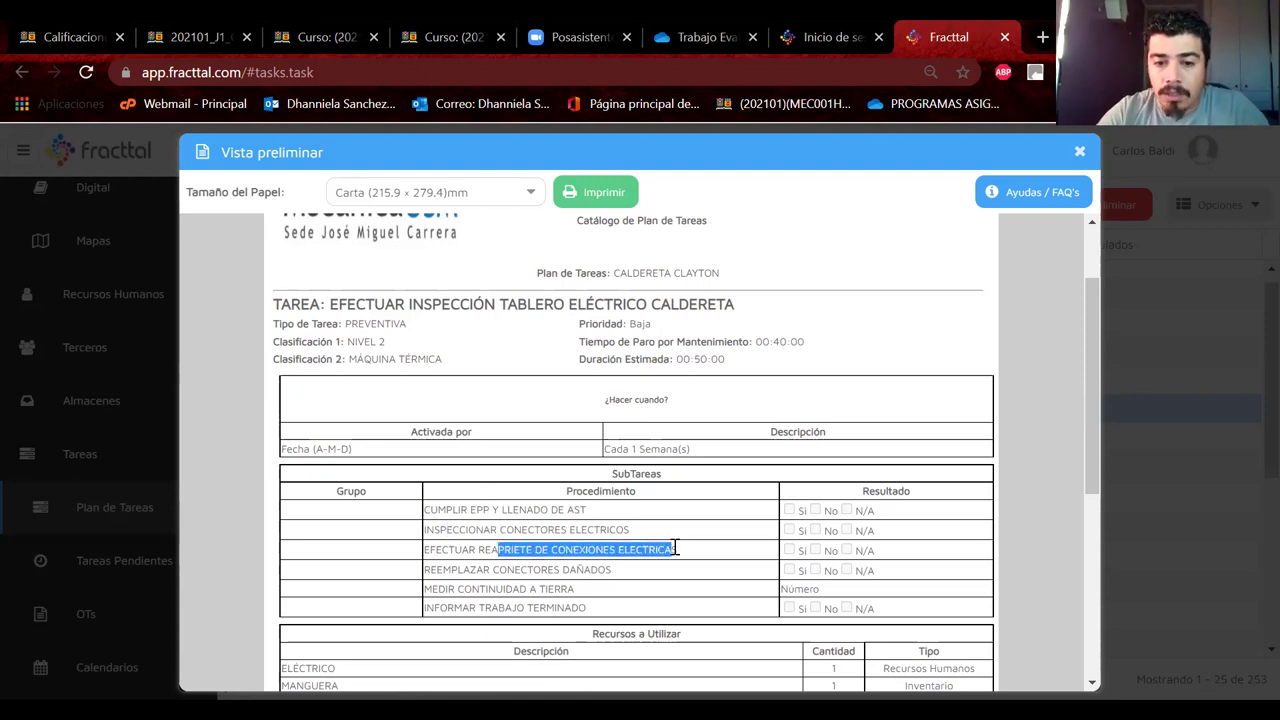
drag(430, 569, 617, 570)
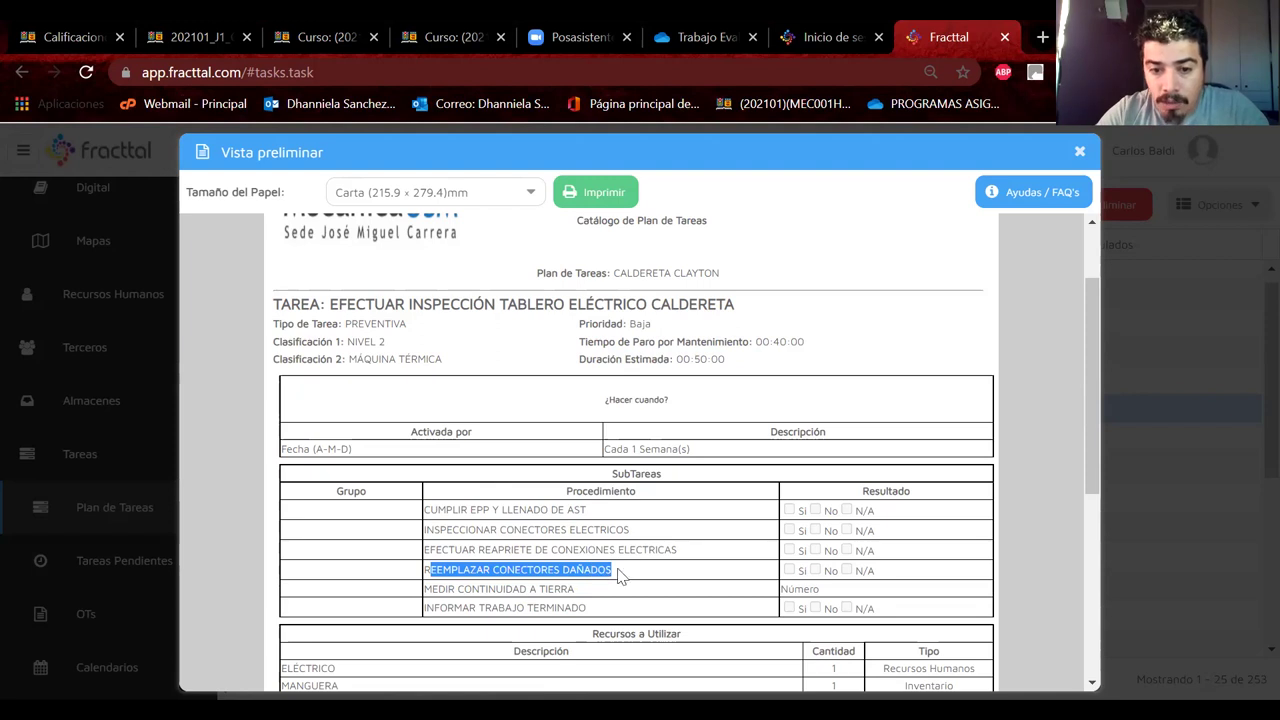
drag(438, 589, 580, 590)
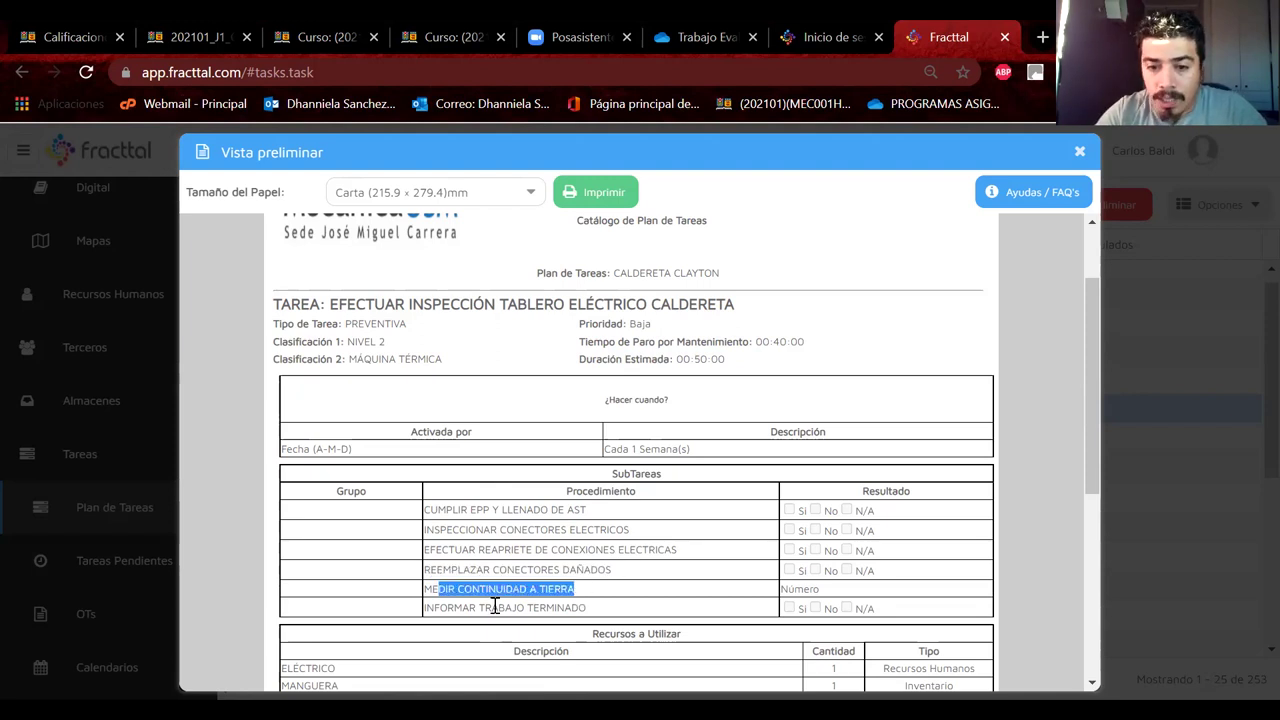
drag(428, 608, 640, 590)
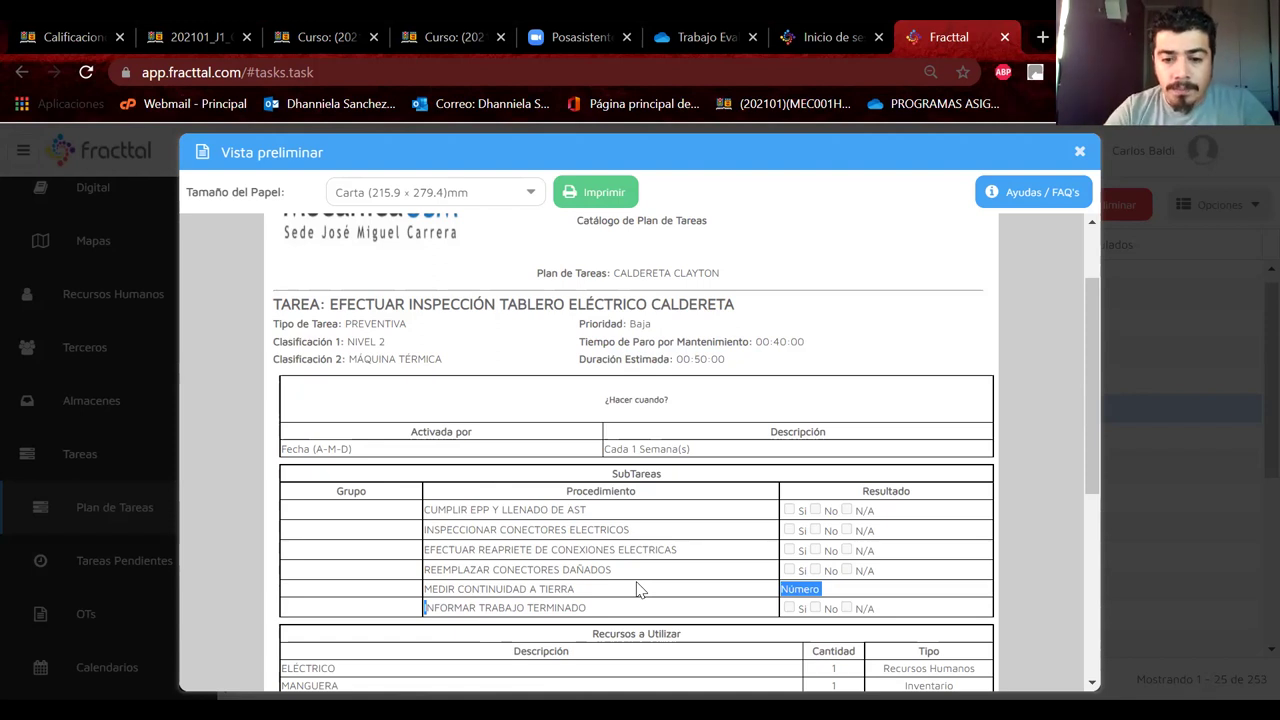
Step: Review the Recursos a Utilizar table through to the end of the page, and close the print preview
scroll(640, 590, down, 2)
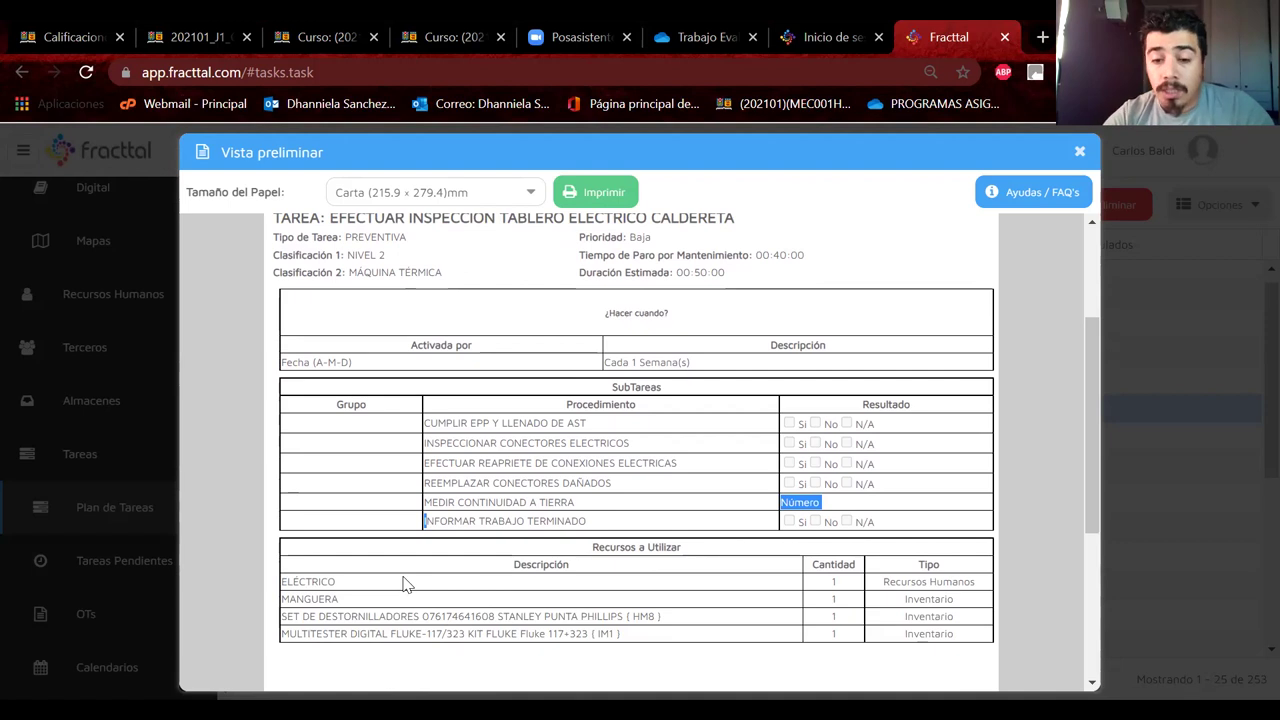
drag(292, 582, 475, 614)
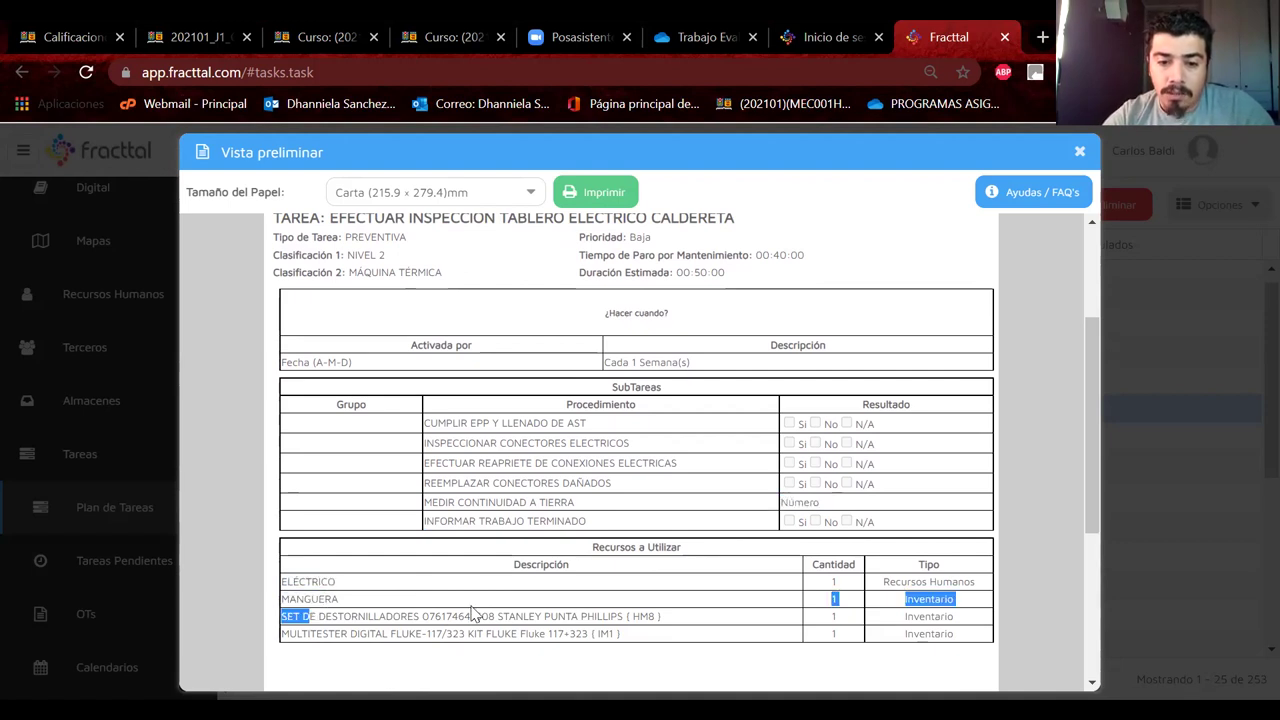
scroll(473, 612, down, 3)
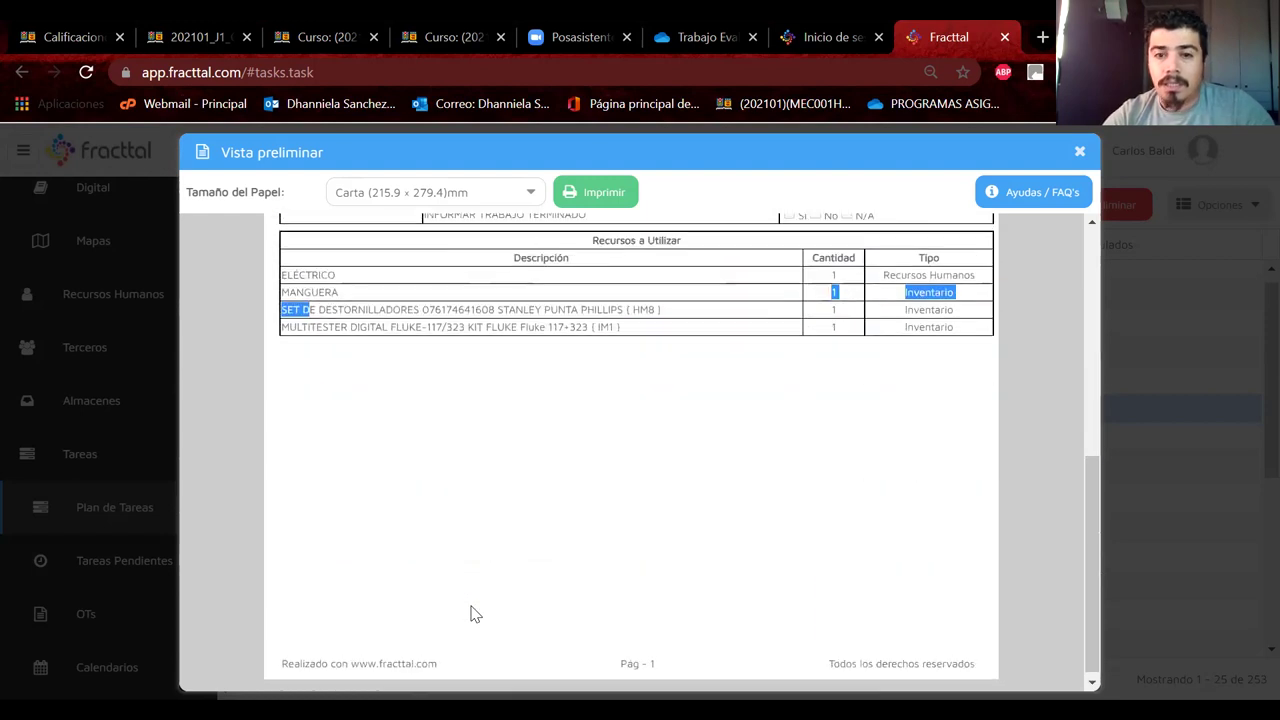
scroll(955, 260, up, 5)
drag(951, 166, 954, 168)
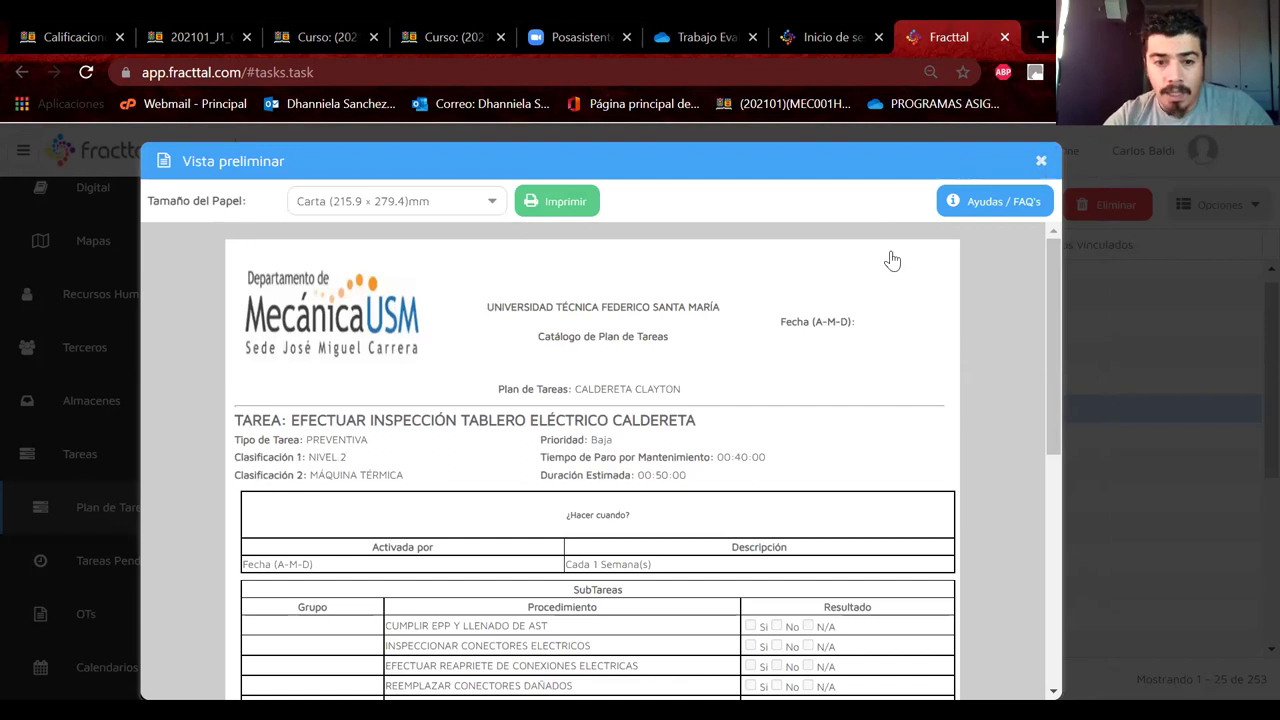
key(Escape)
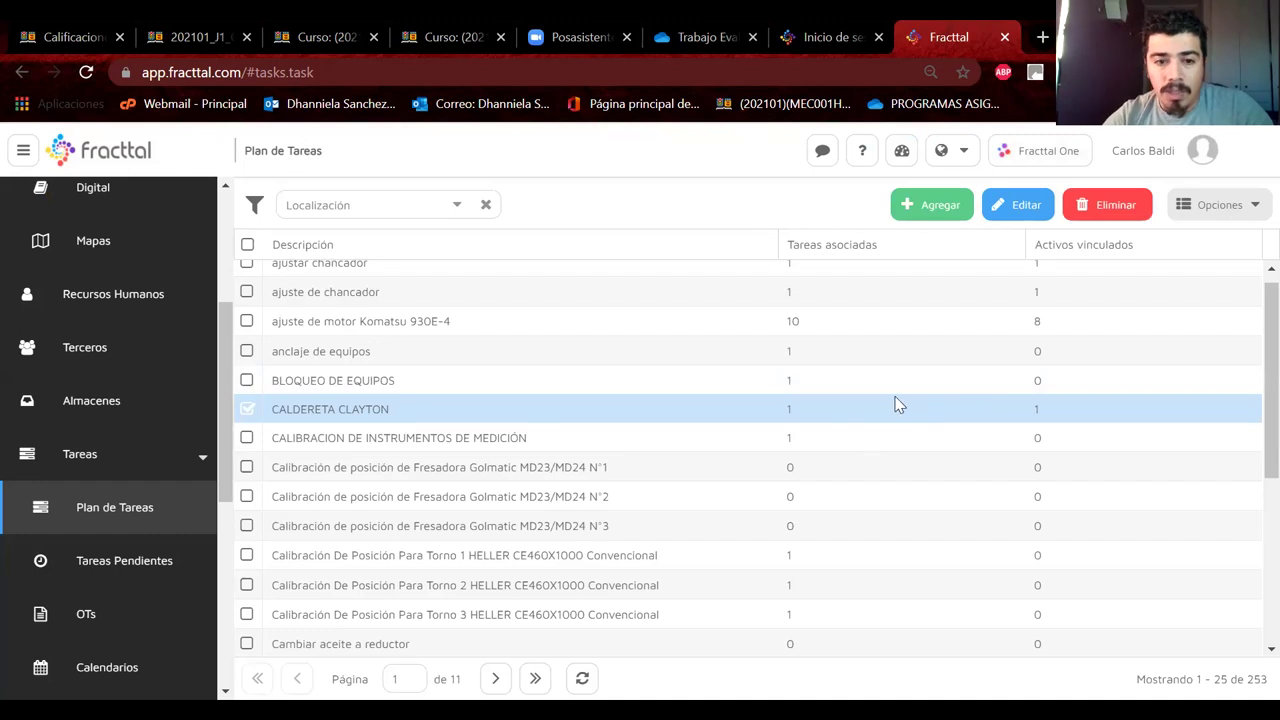
Step: Open the CALDERETA CLAYTON plan for editing and start a new task with a Fecha (A-M-D) activator
click(992, 205)
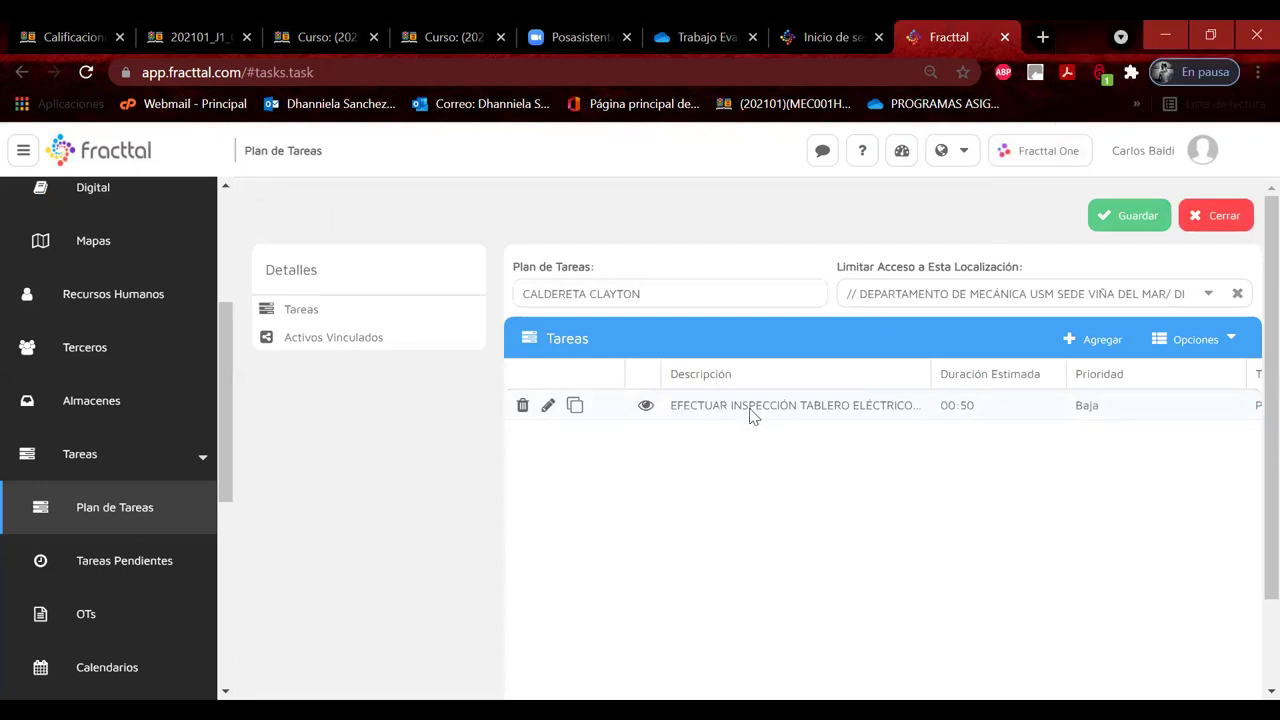
click(1100, 340)
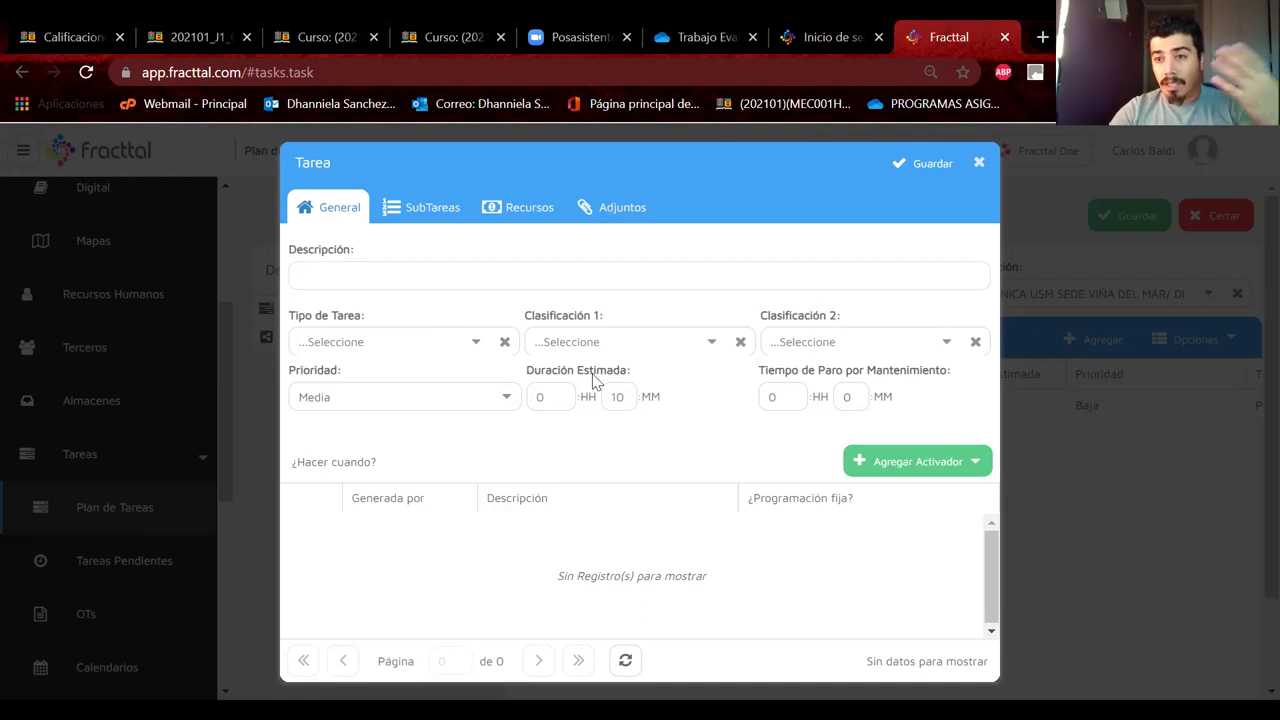
click(905, 468)
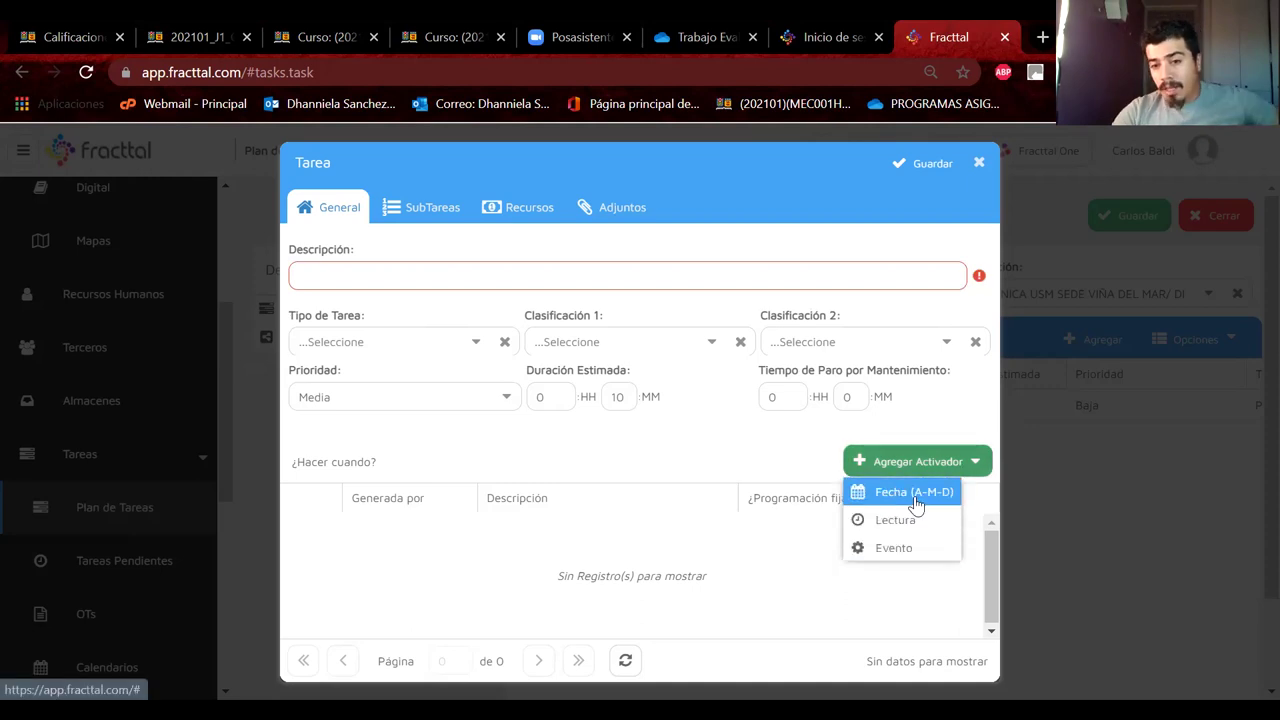
click(910, 501)
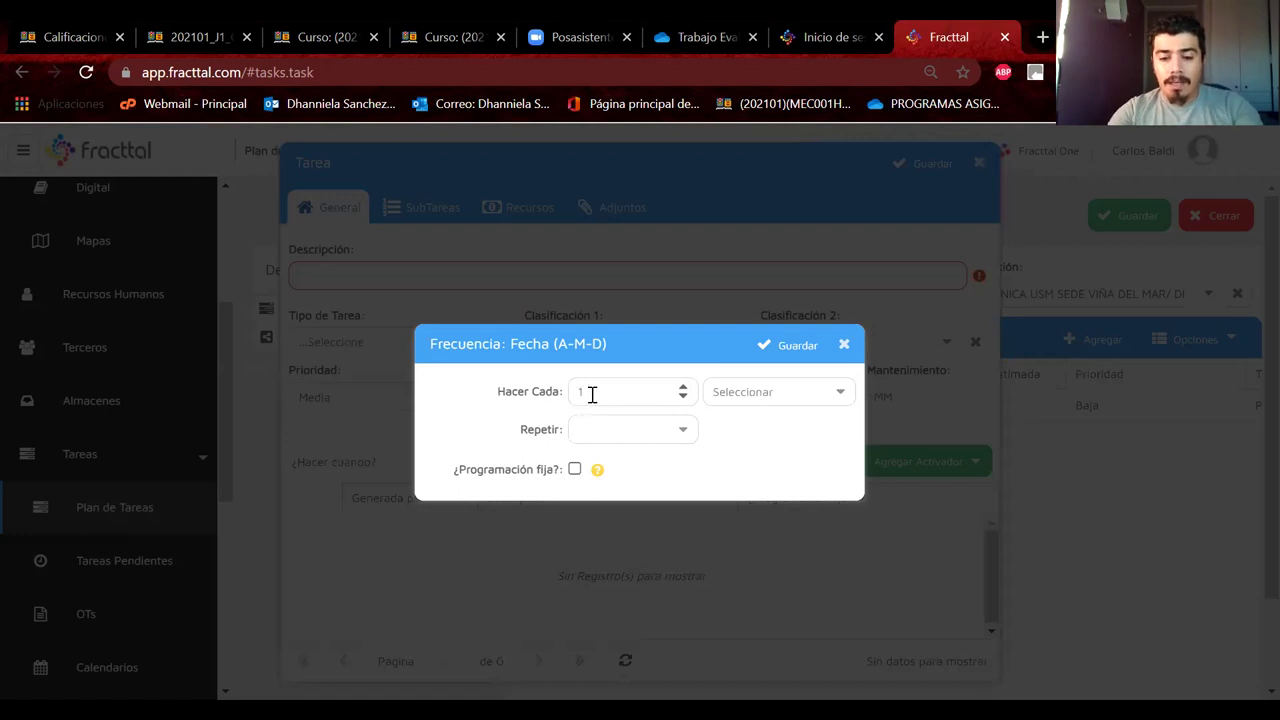
Step: Set the date activator to run every 2 Año(s) with Repetir as Siempre, and save the frequency
click(739, 393)
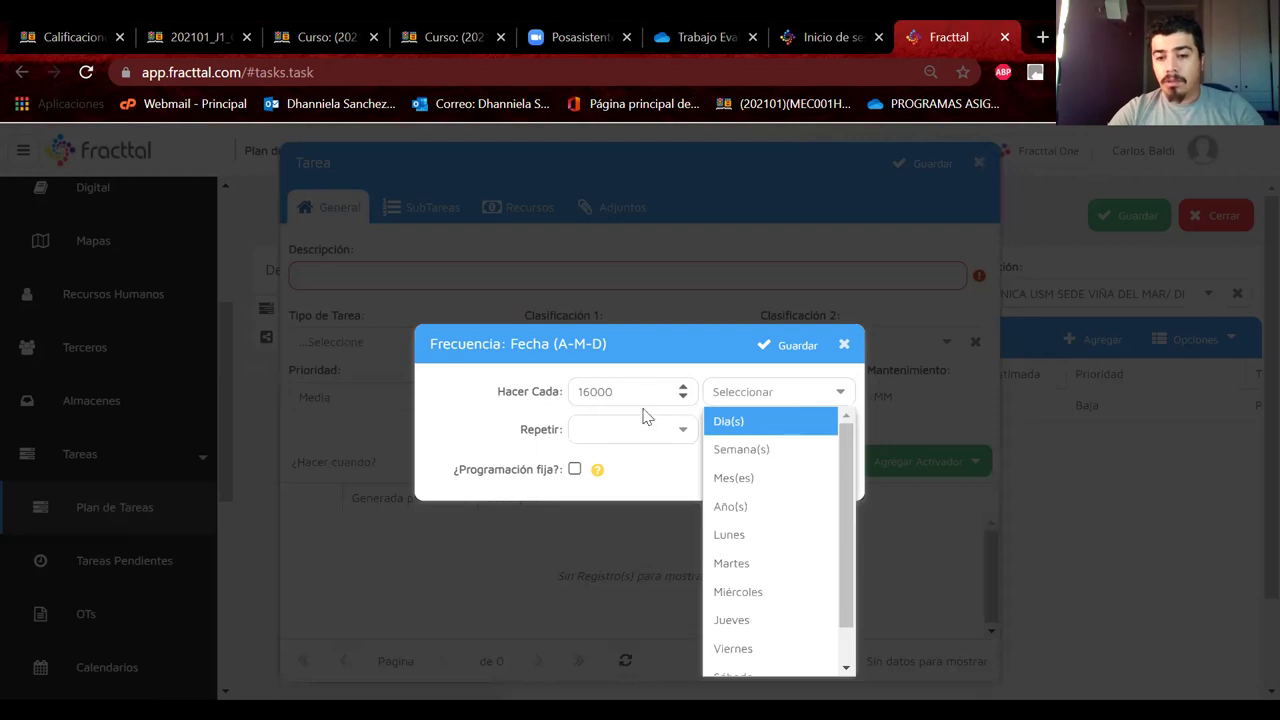
click(533, 393)
text(2)
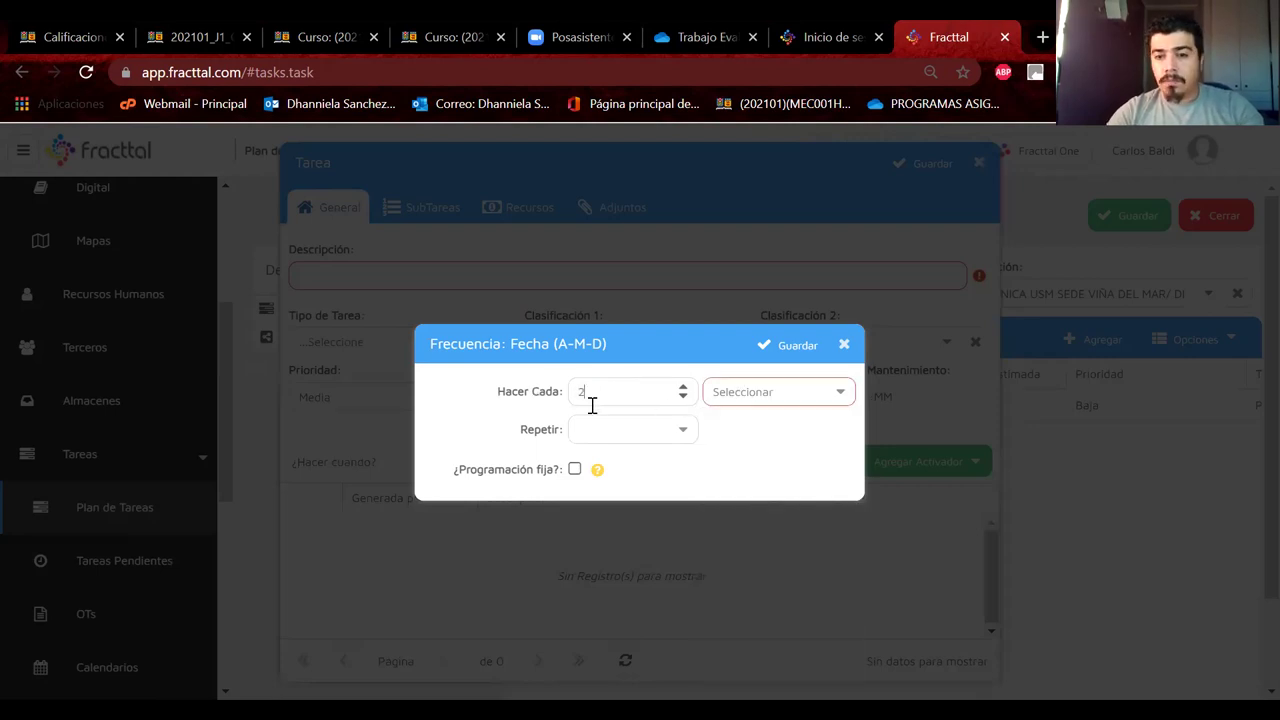
click(764, 395)
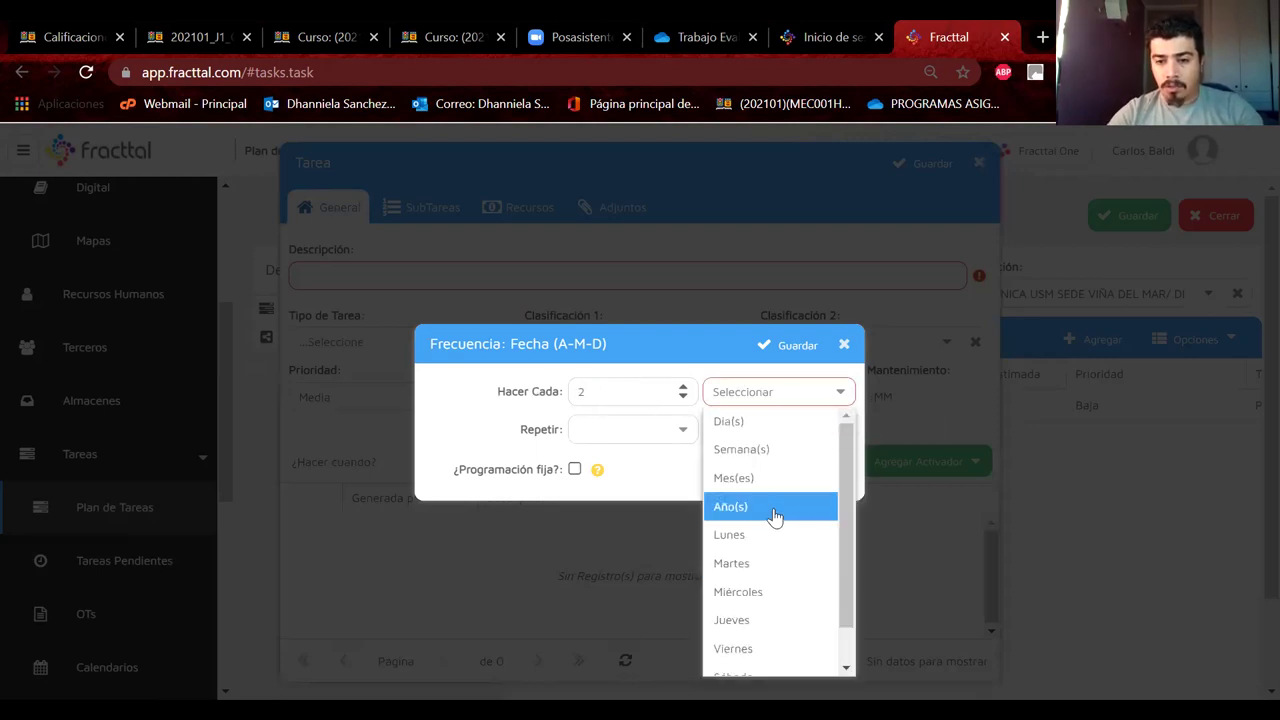
click(764, 502)
click(776, 350)
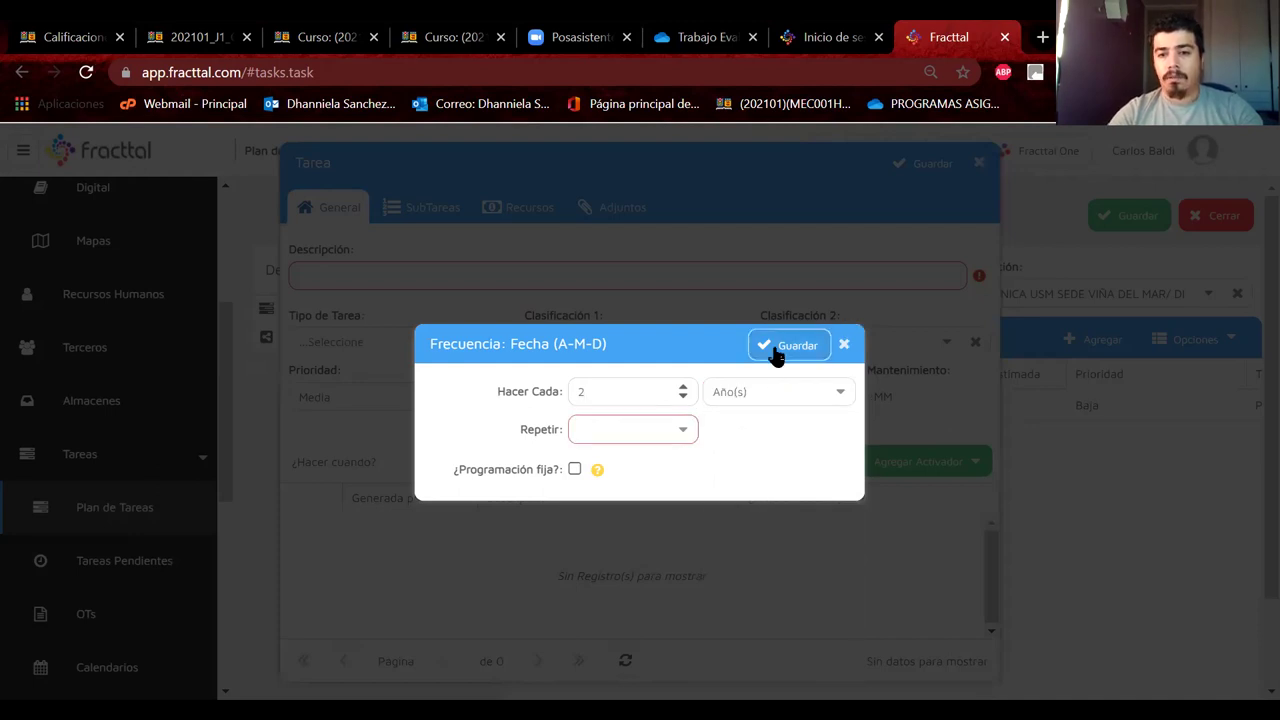
click(686, 433)
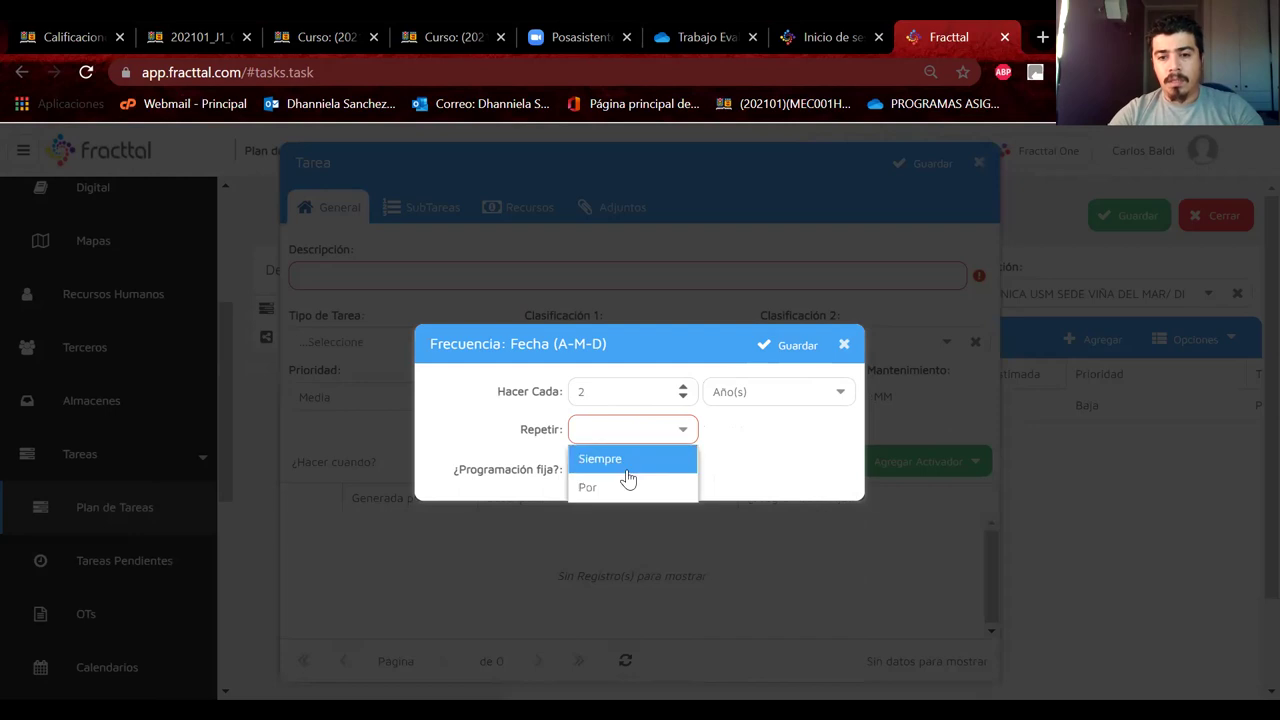
click(622, 458)
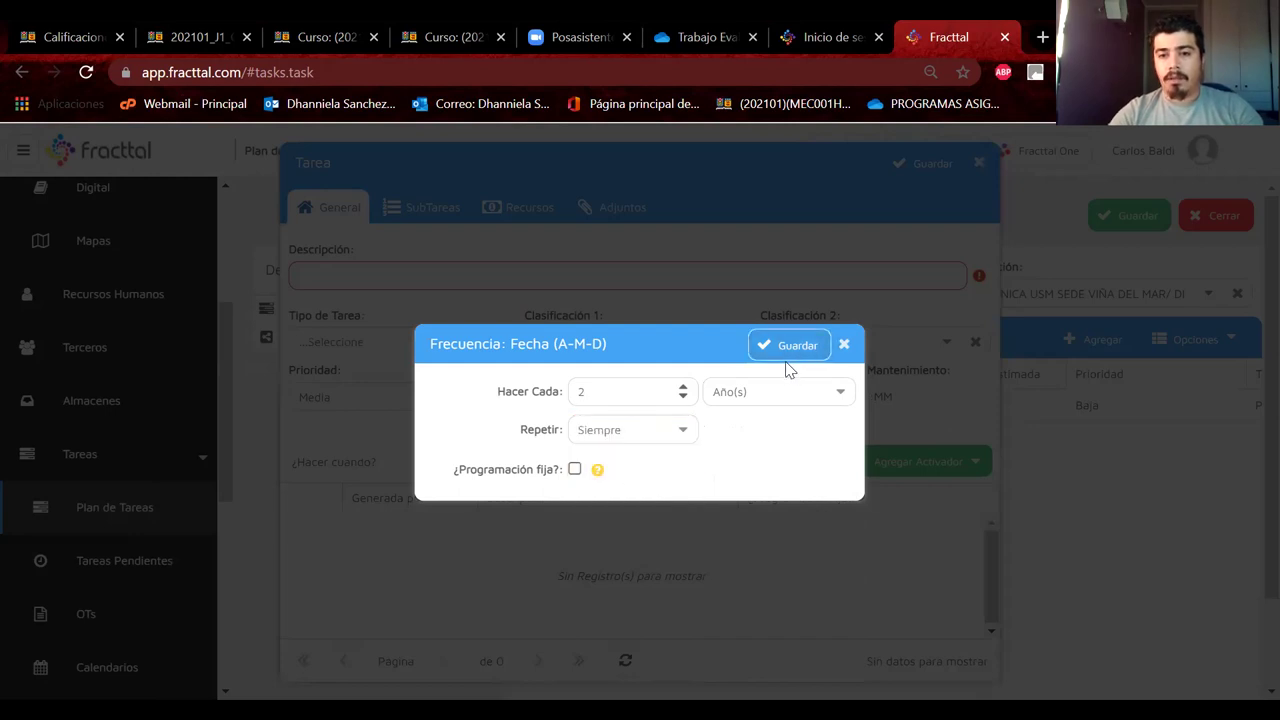
click(789, 355)
Step: Describe the task as CAMBIO DE SERPENTIN and set the hours of both its estimated duration and maintenance downtime to 4
text(cAMBIO DE SERPEN)
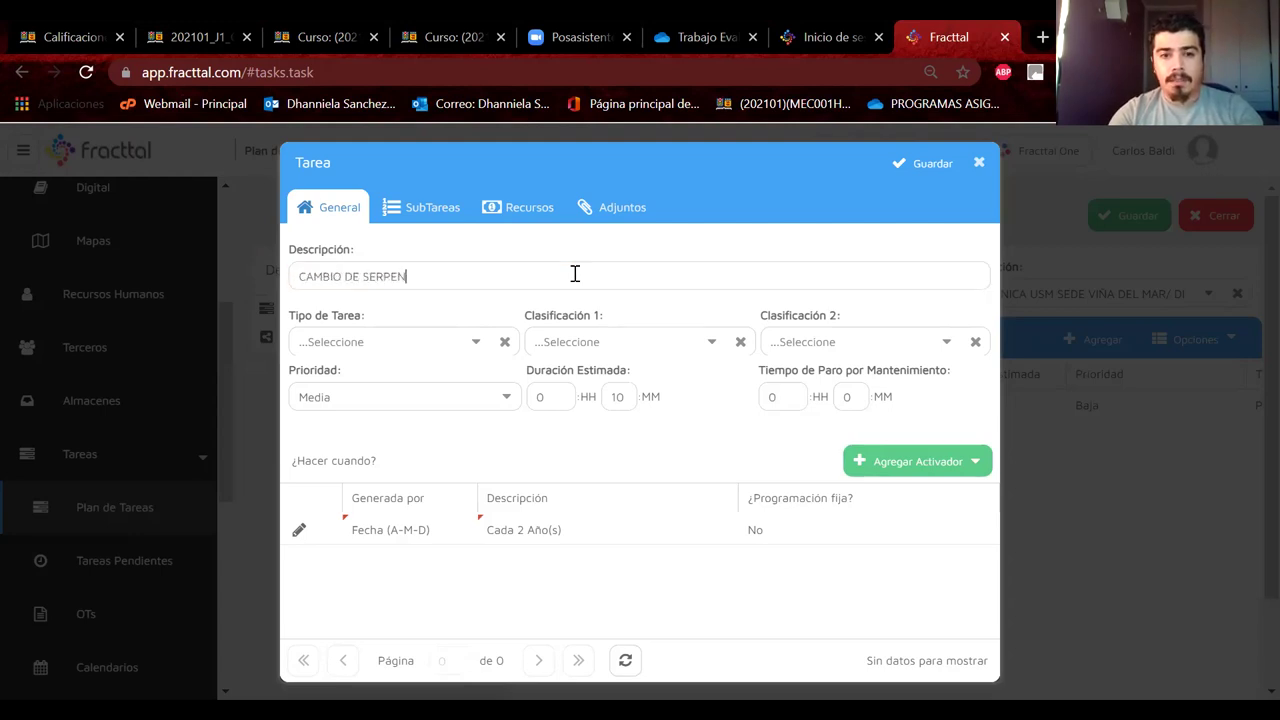
text(GTITIN)
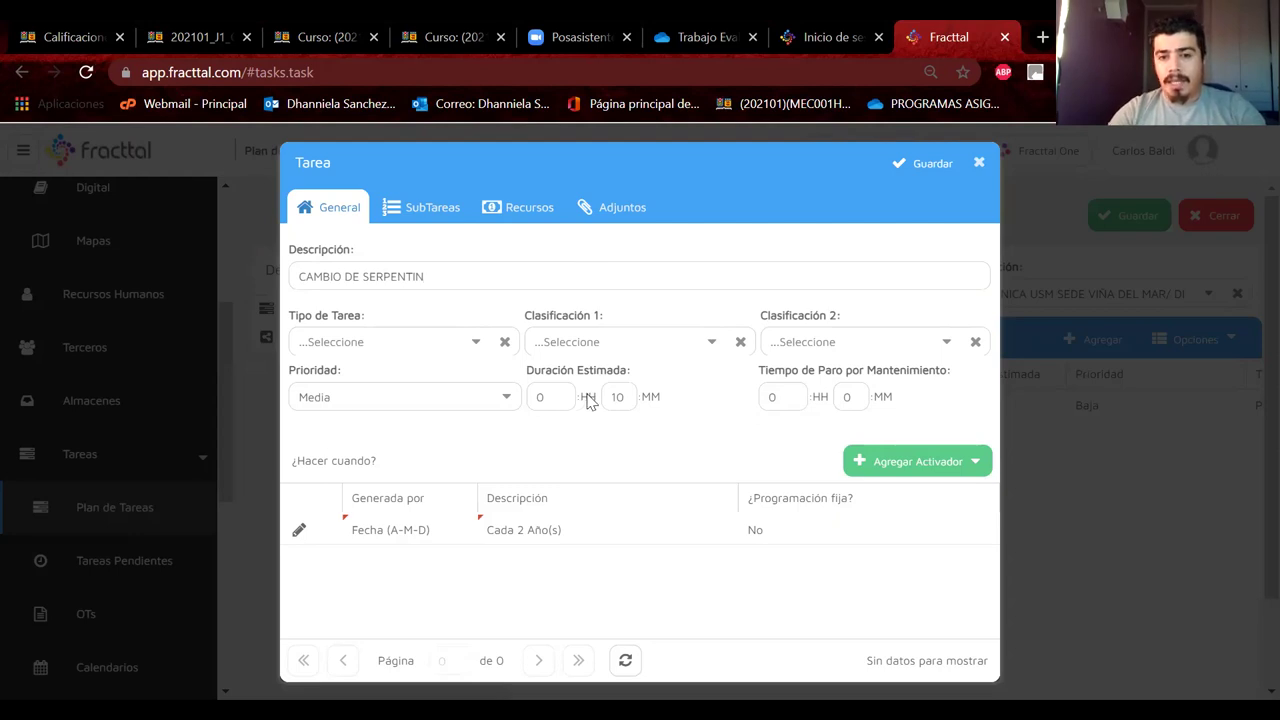
drag(556, 397, 517, 401)
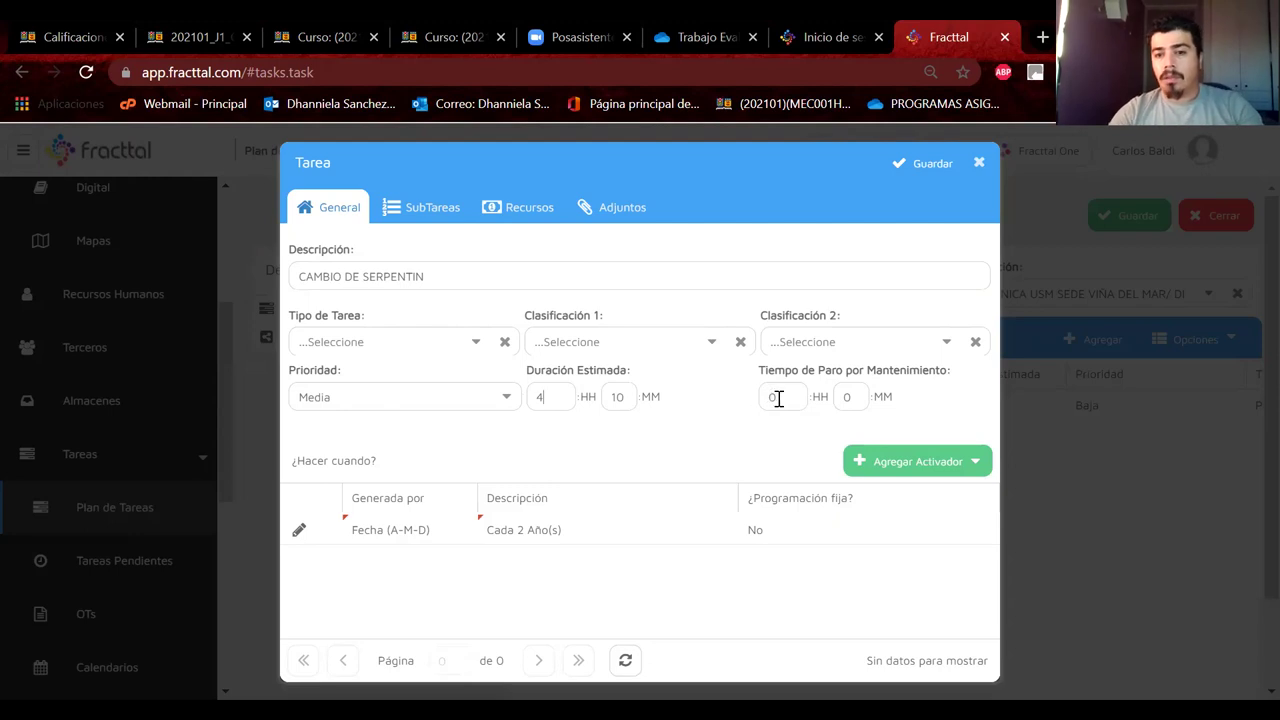
drag(778, 398, 754, 406)
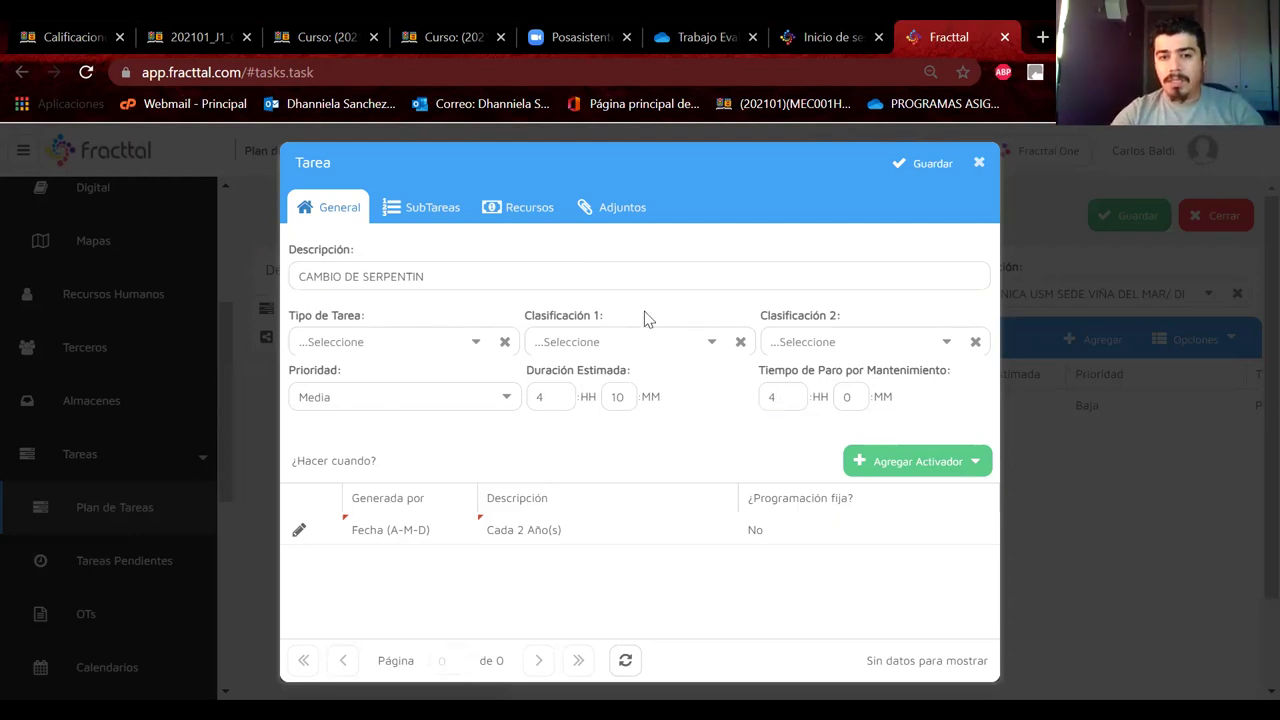
Step: Add a Si / No subtask described as BLOQUEAR EQUIPO CON CANDADO DE BLOQUEO and save it
click(432, 210)
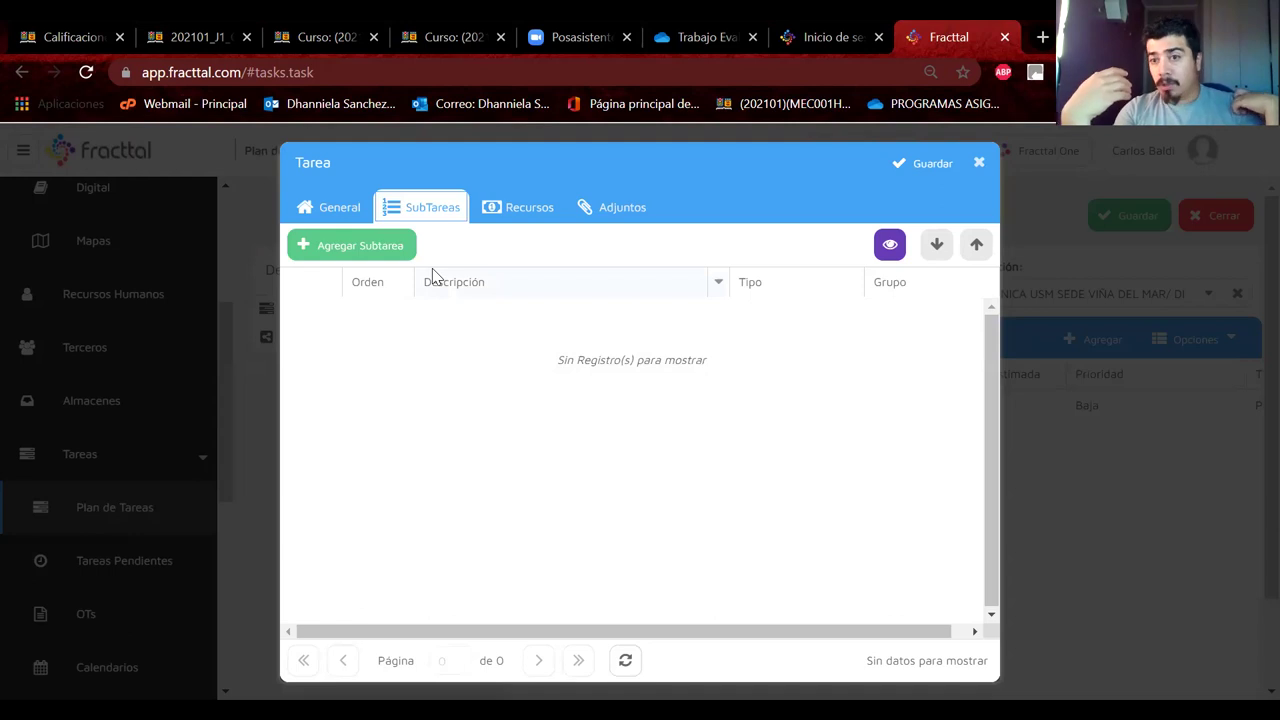
click(354, 246)
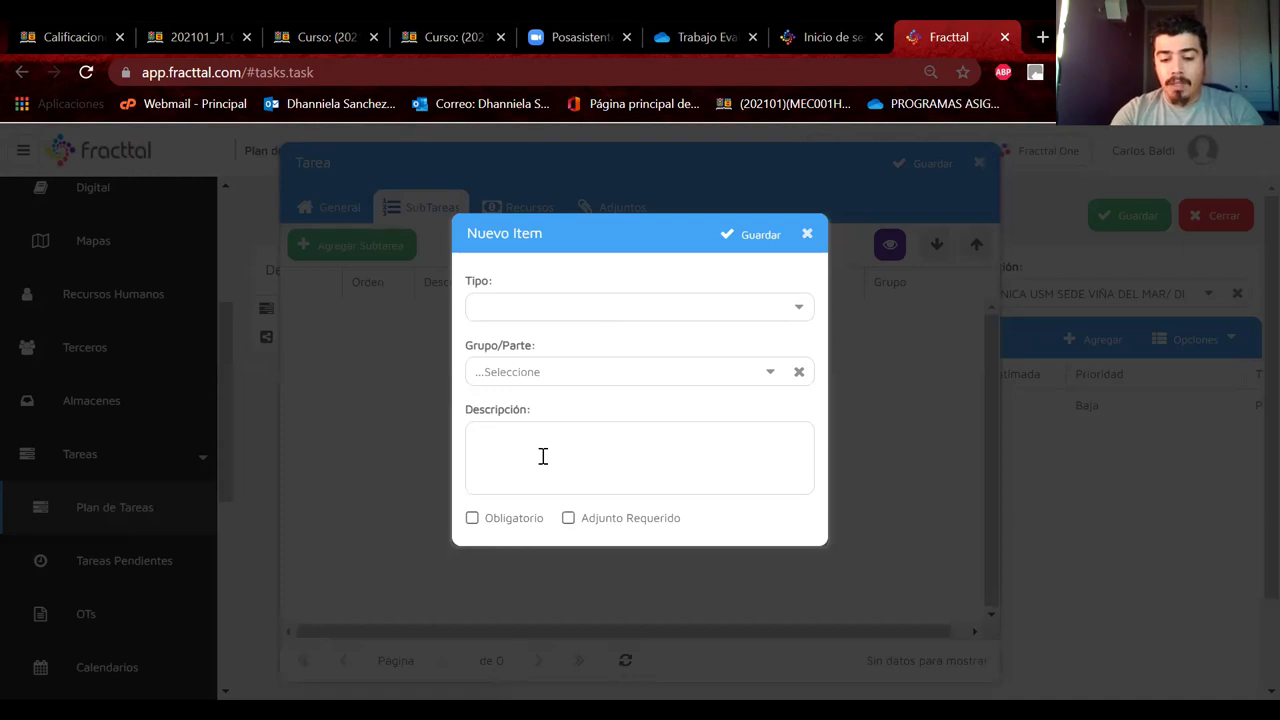
text(BLOQUEAR )
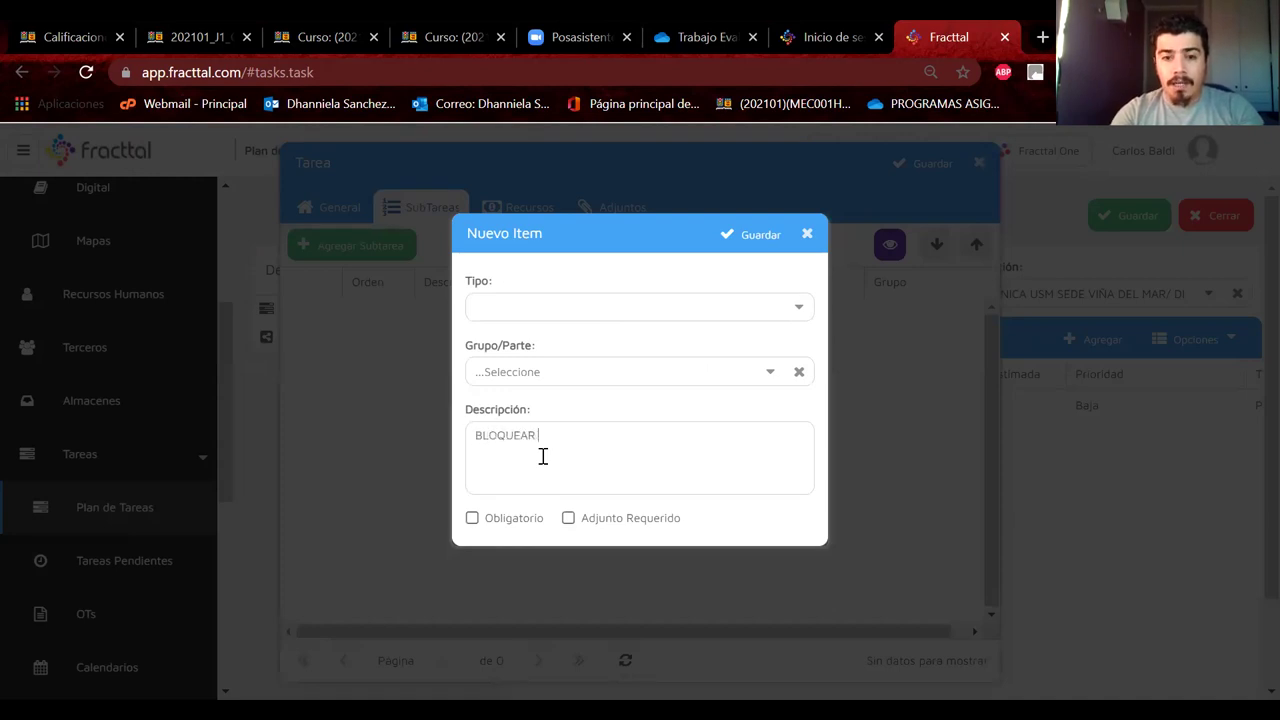
text(EQUIPO CON CANDADO )
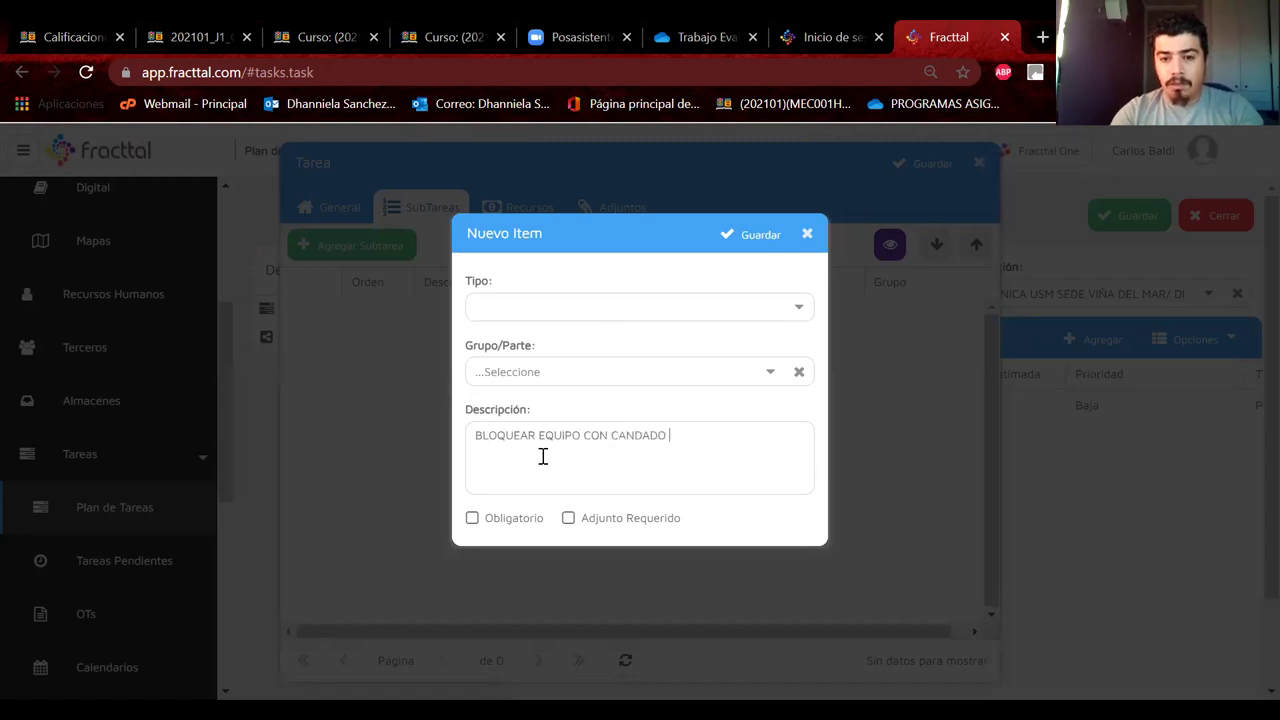
text(DE BLOQUEO)
click(496, 312)
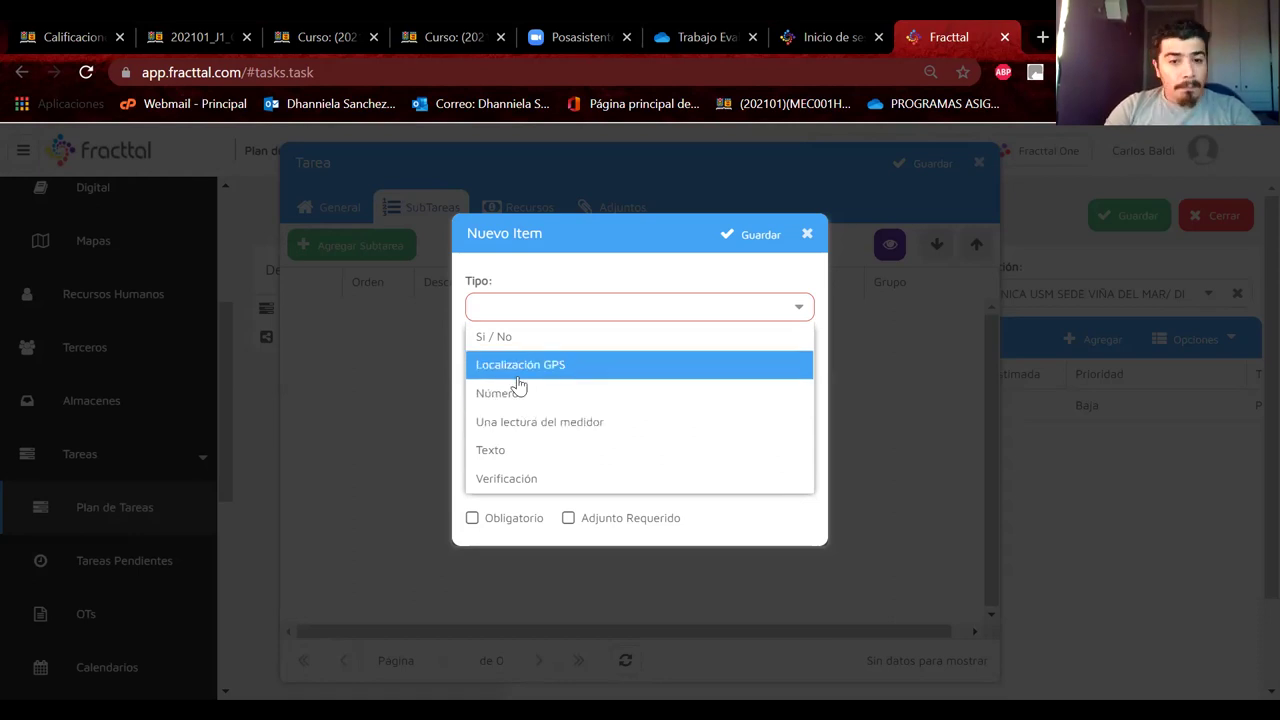
click(528, 345)
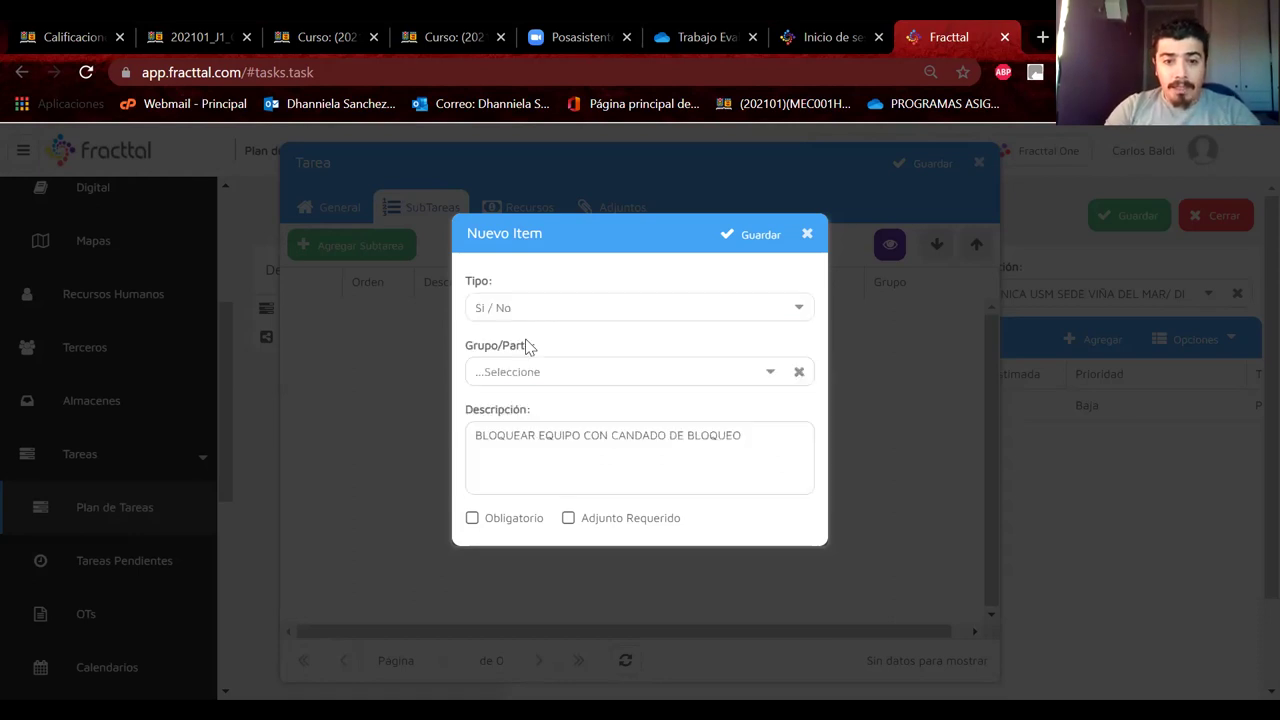
click(752, 234)
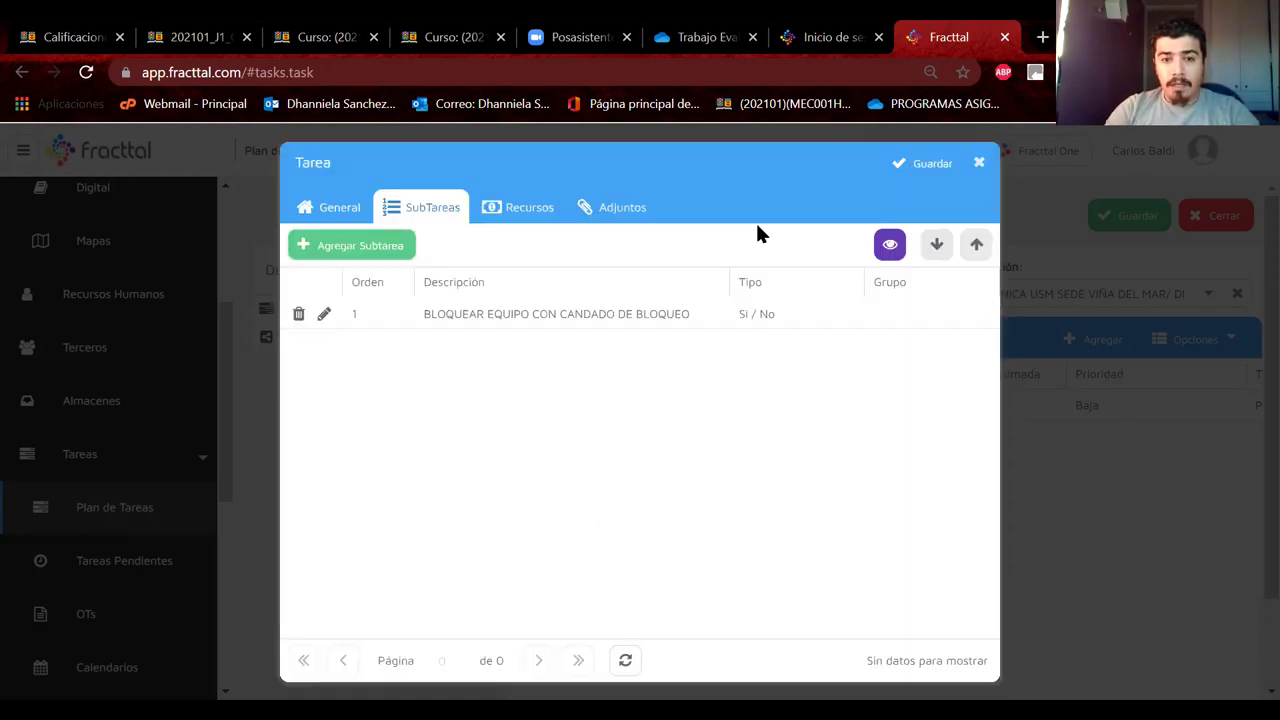
Step: Preview how the CAMBIO DE SERPENTIN subtasks are presented for answering, and close the preview
click(889, 245)
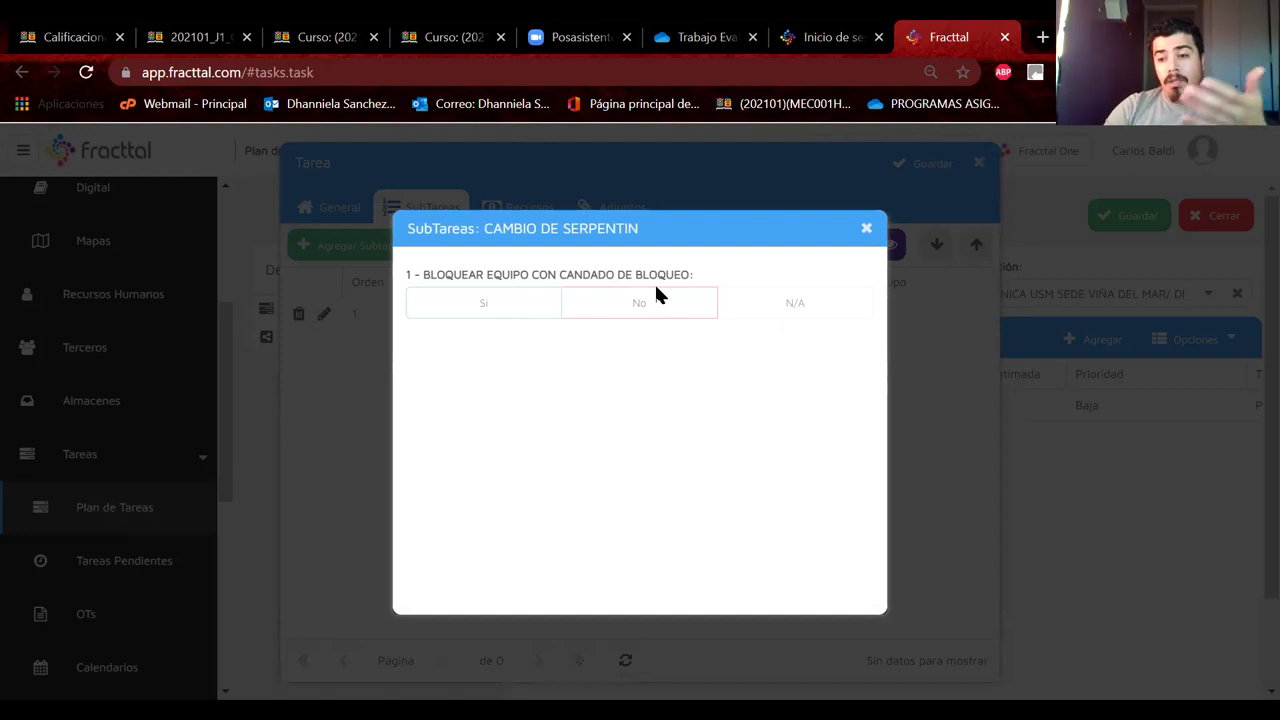
click(866, 230)
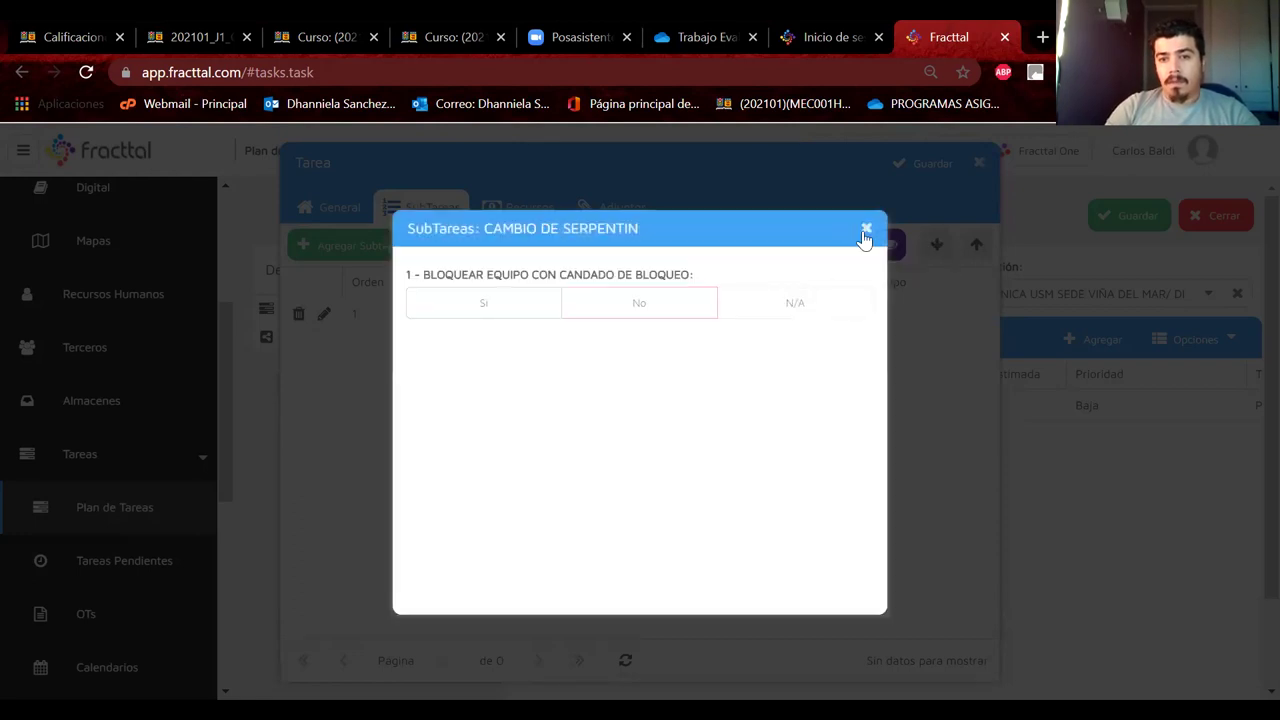
click(866, 229)
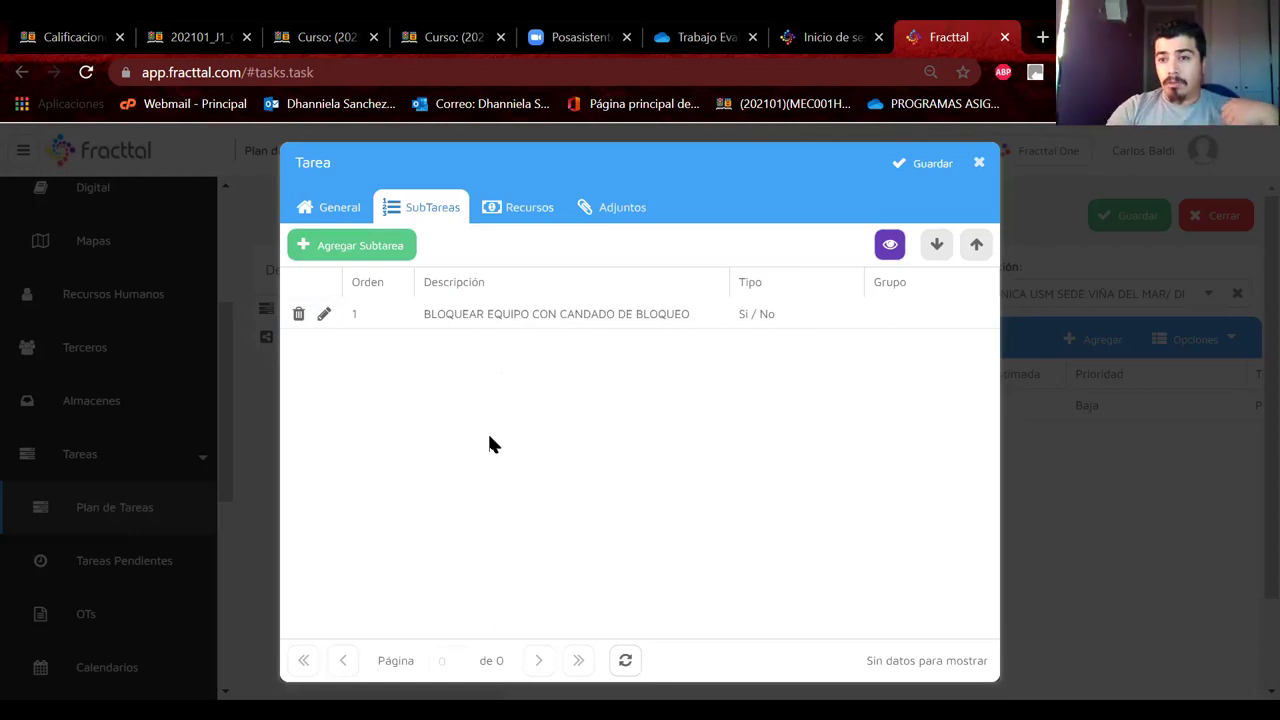
Step: Search the inventory for PIROME and add PIROMETRO PCE INSTRUMENTS TC 30 as a task resource
click(525, 208)
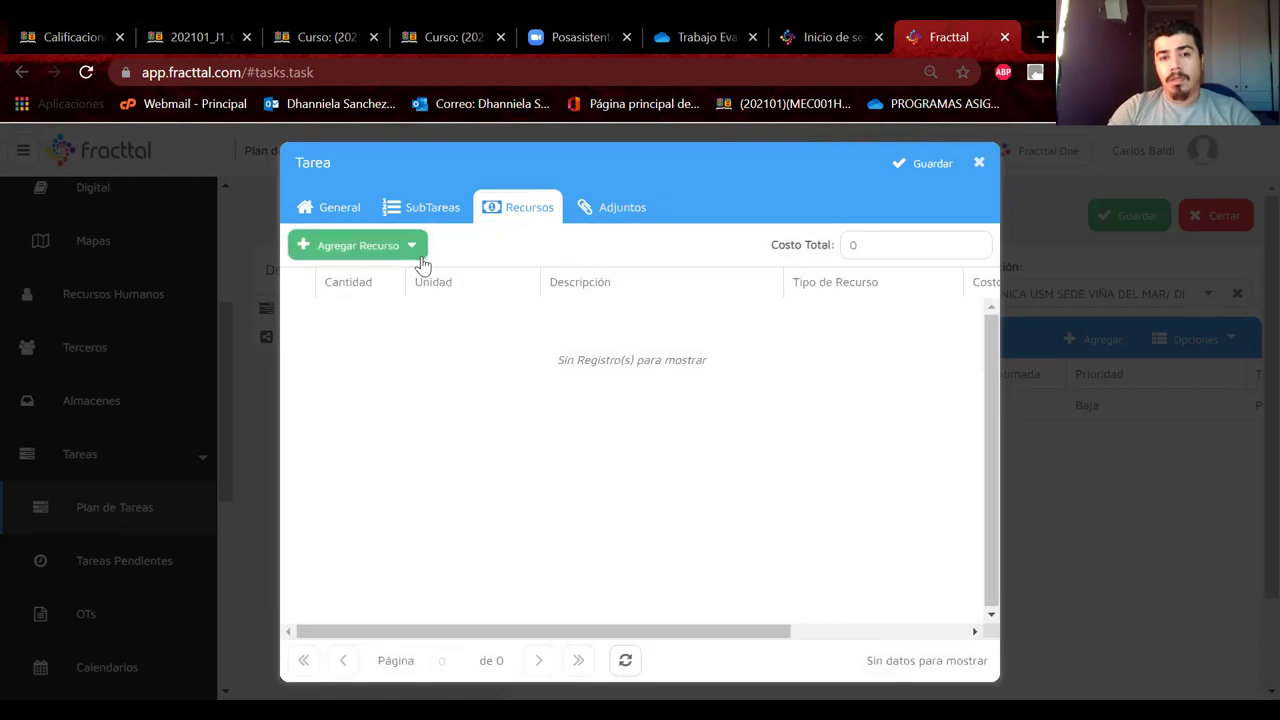
click(416, 250)
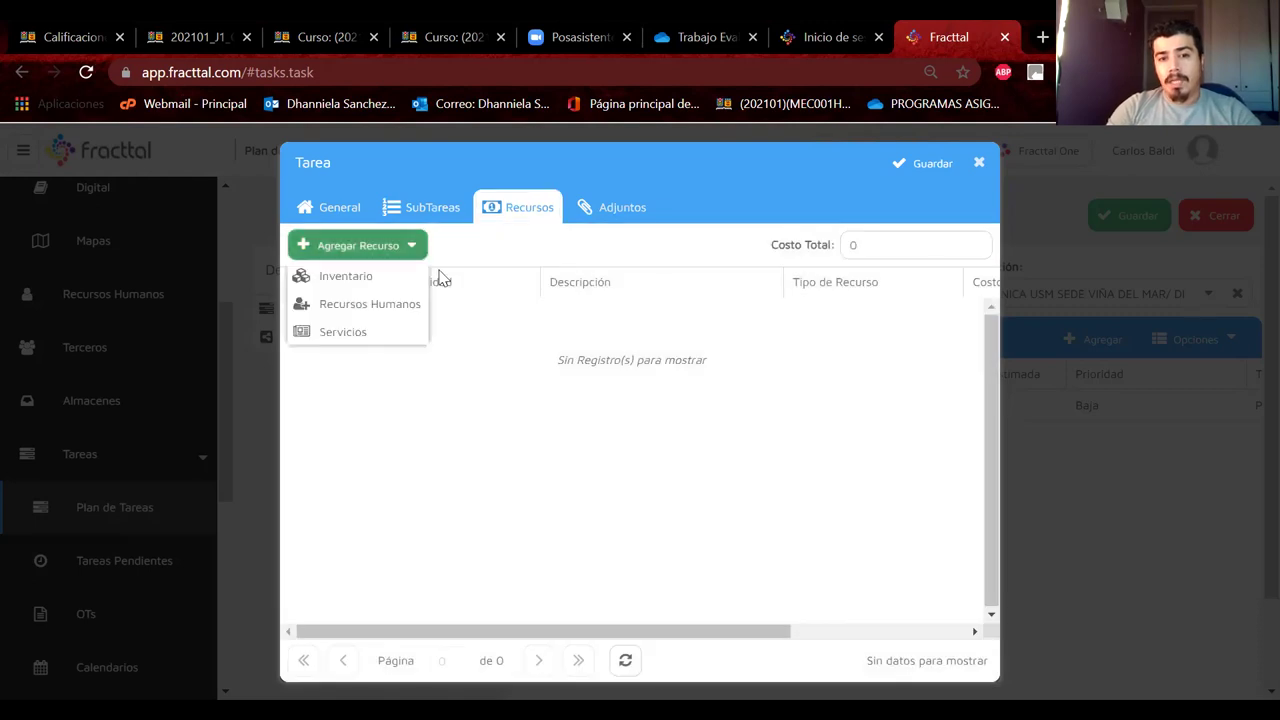
key(Return)
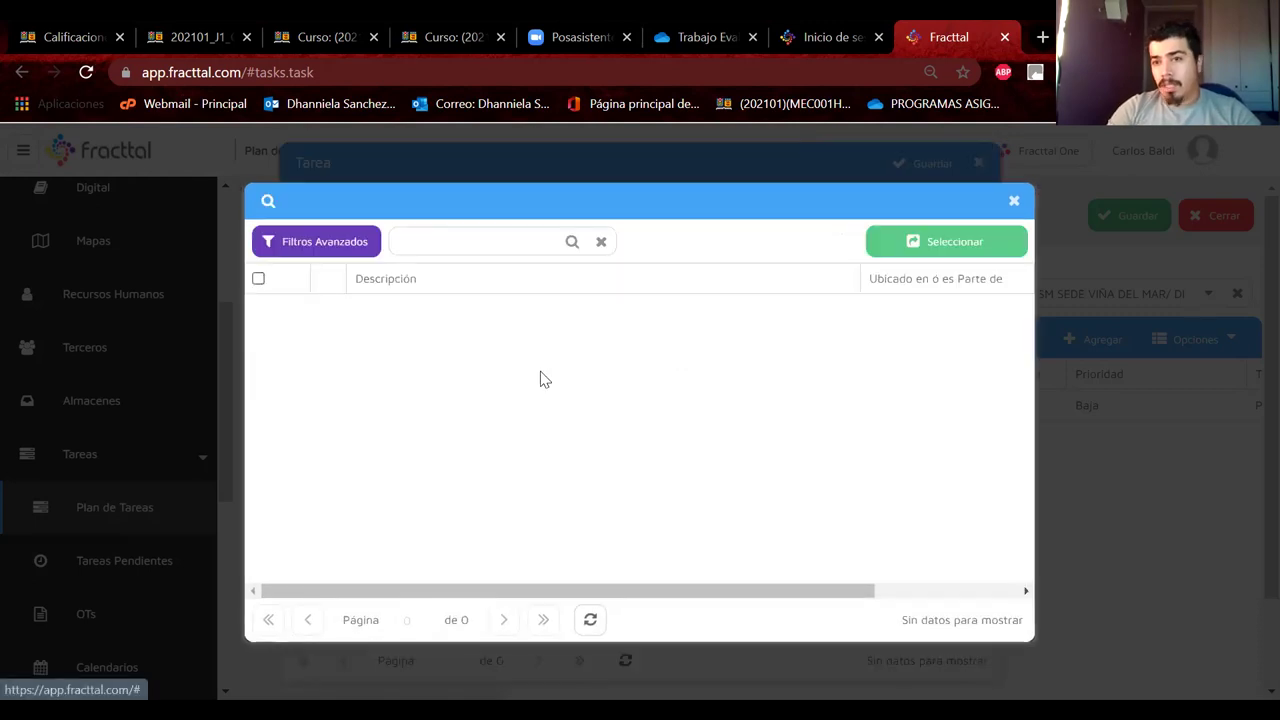
text(PIROME)
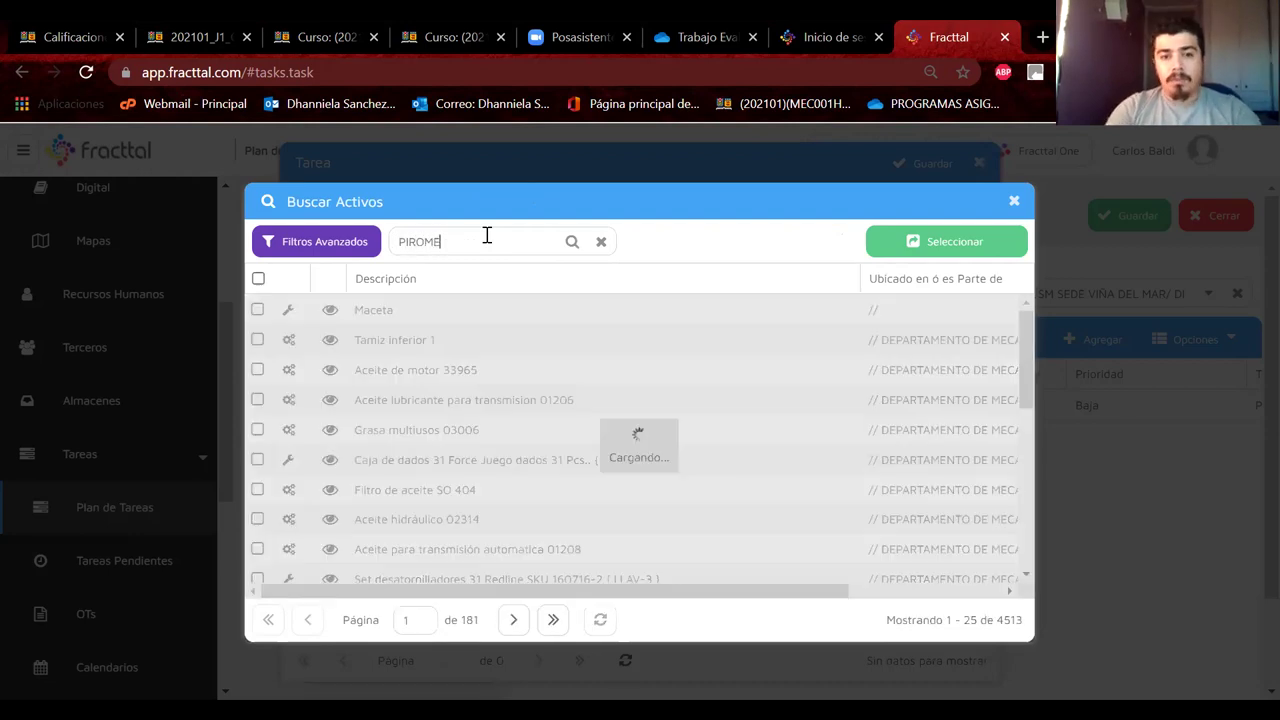
click(421, 318)
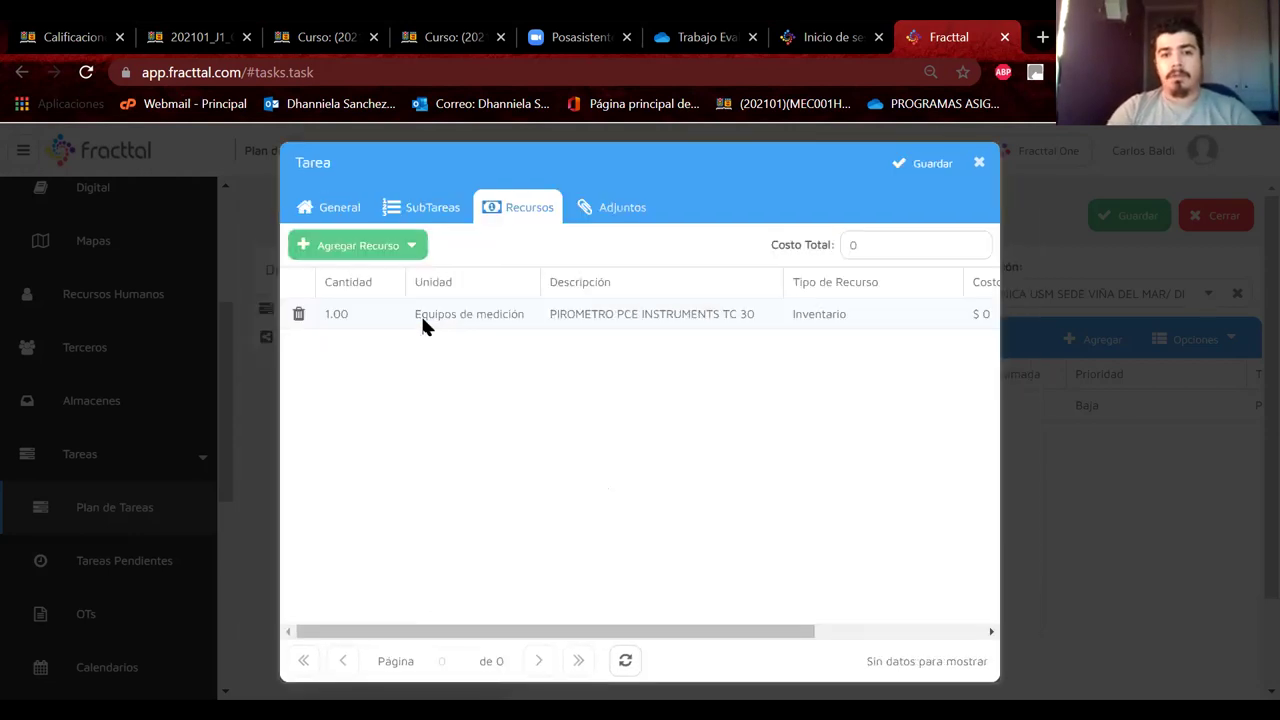
Step: Add INSTRUMENTISTA to the task as a human resource
click(367, 257)
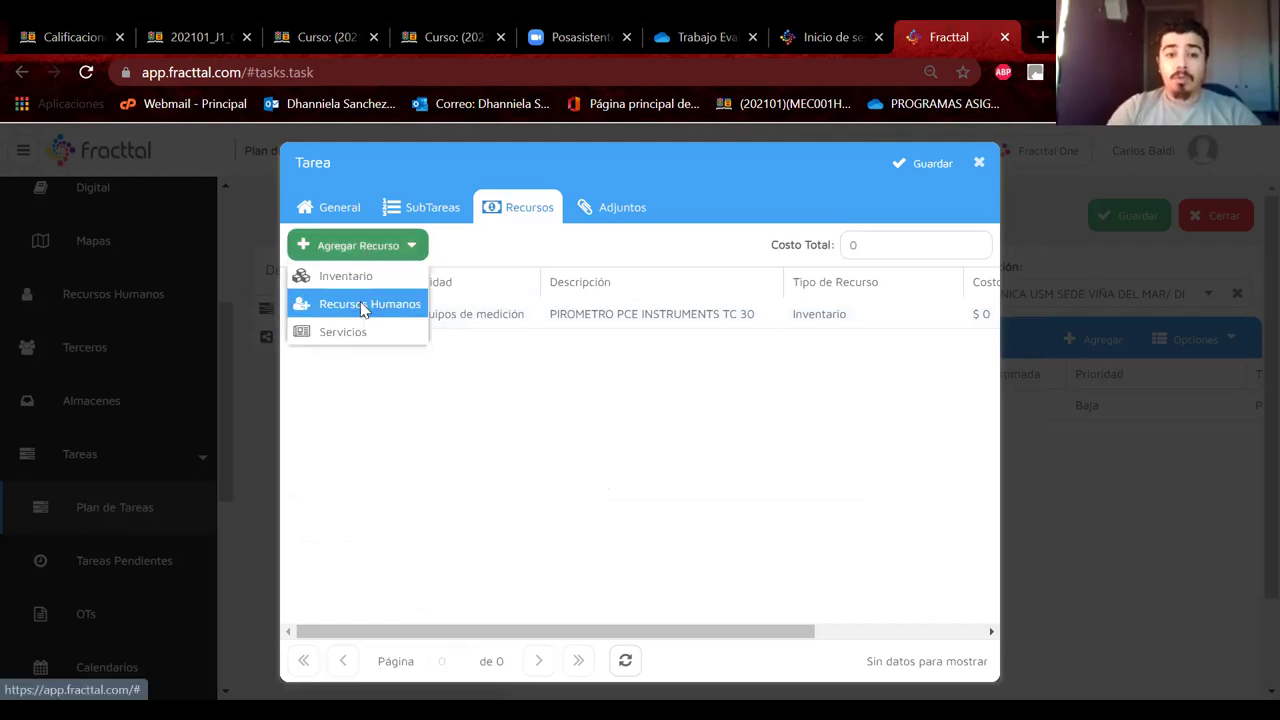
click(363, 306)
click(518, 330)
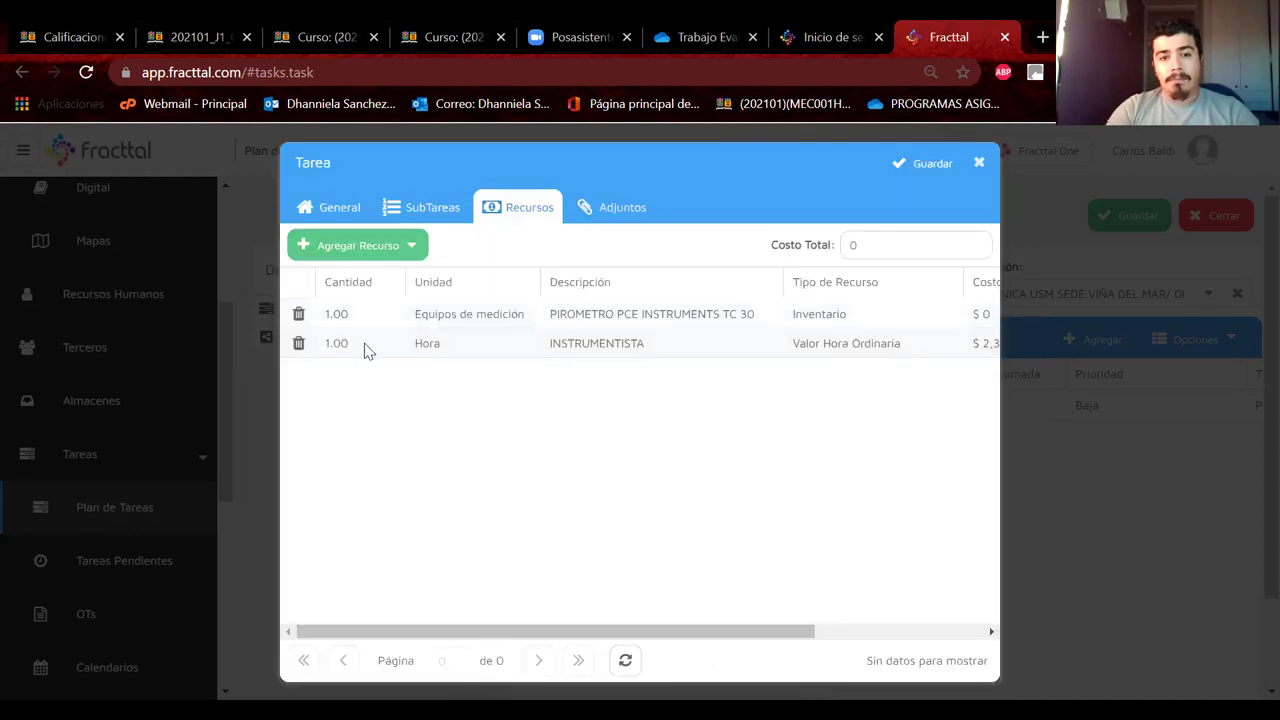
Step: Set the INSTRUMENTISTA resource's unit cost to $3,500 and its quantity to 2 hours
drag(451, 632, 479, 632)
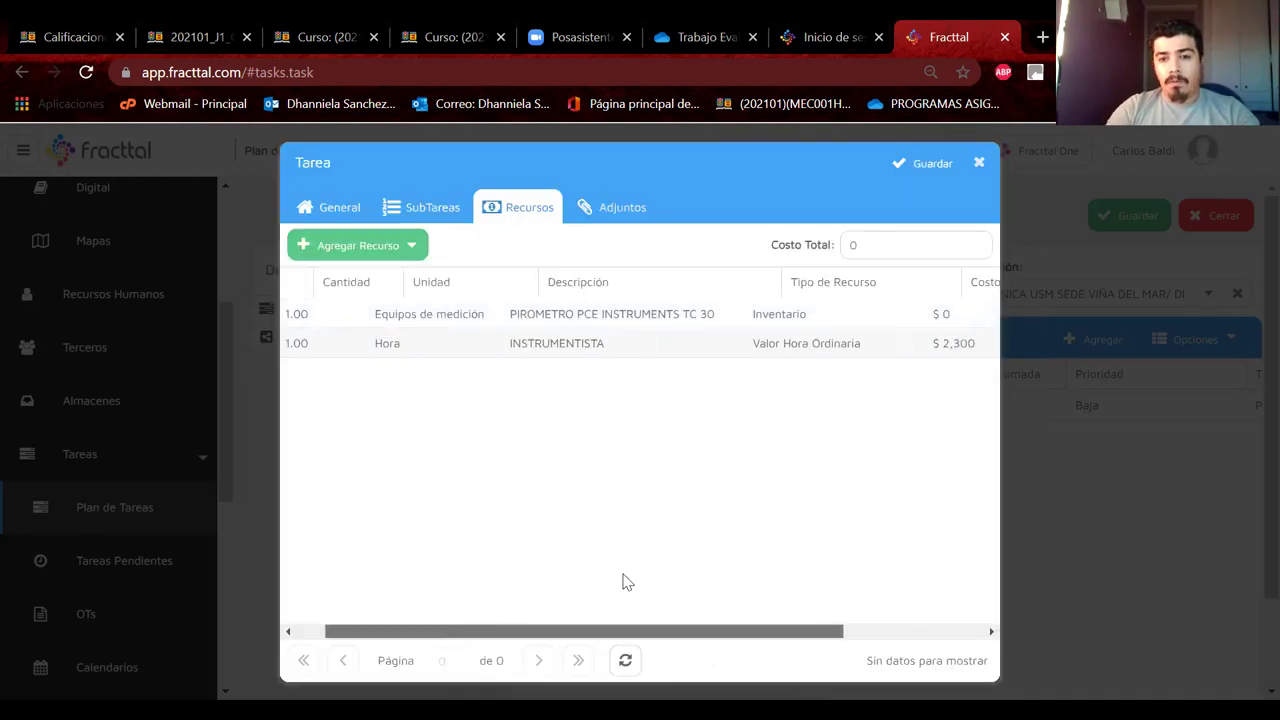
scroll(622, 582, right, 3)
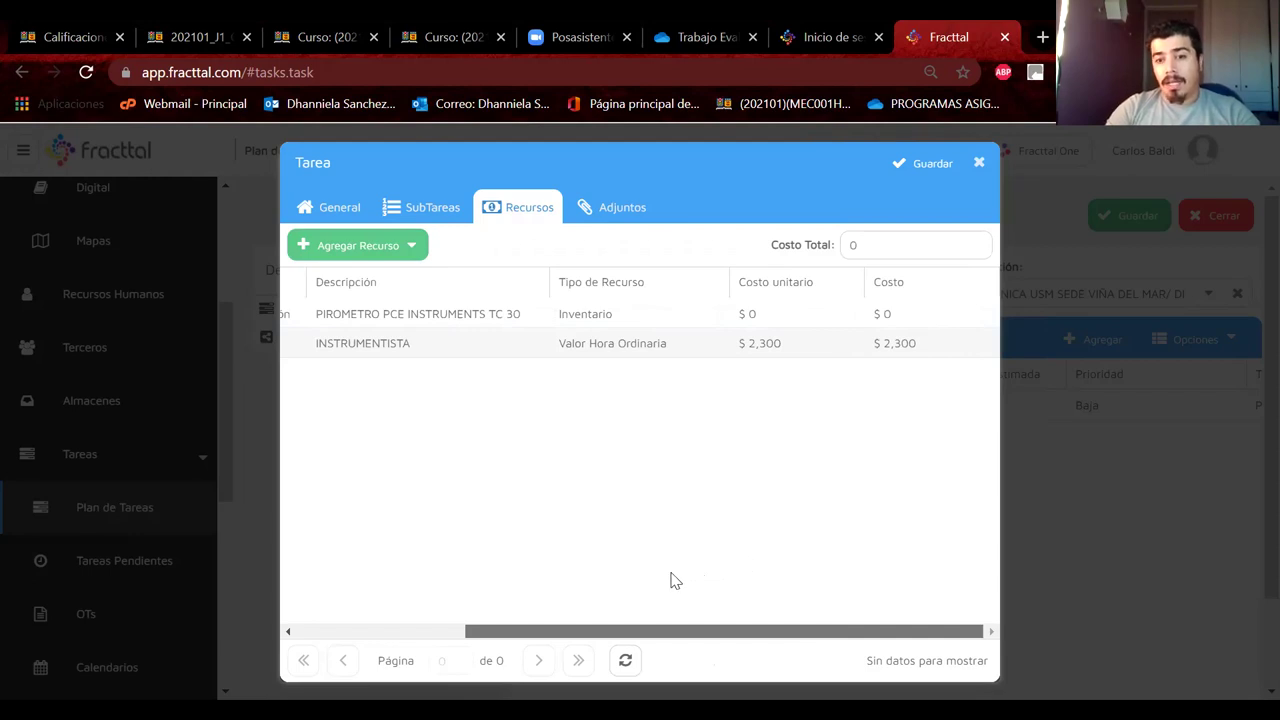
scroll(620, 606, left, 3)
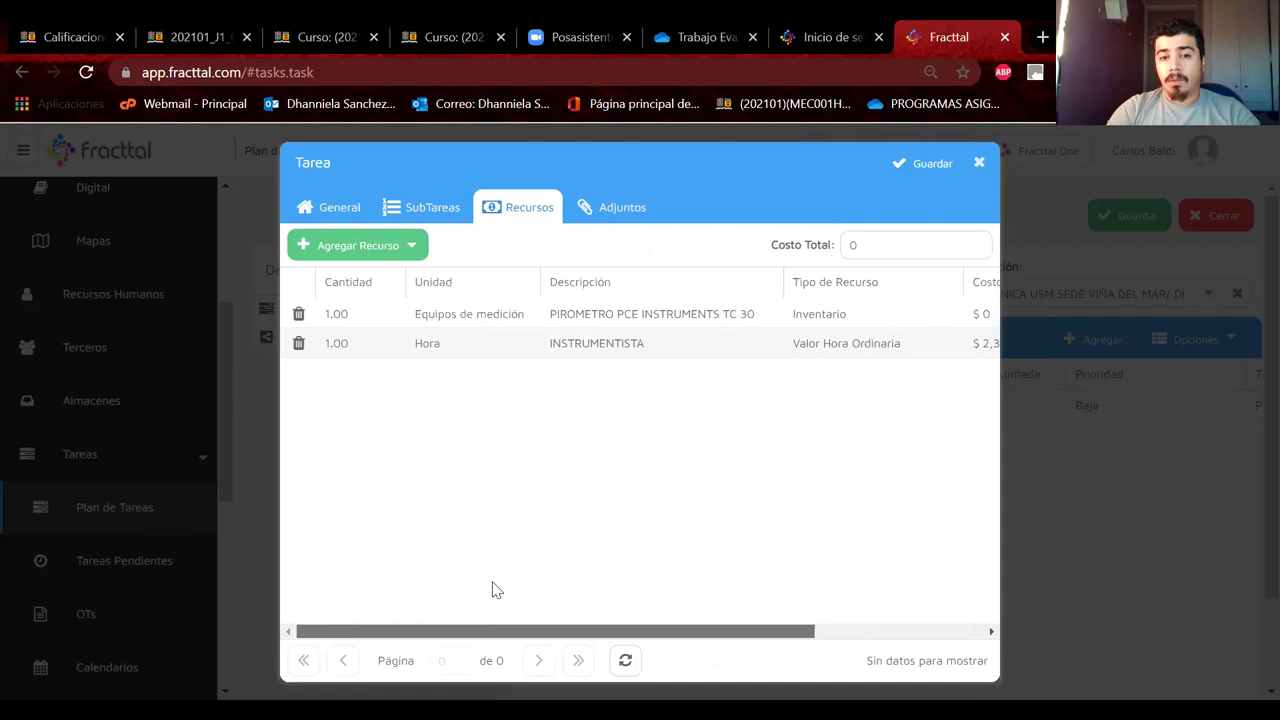
scroll(492, 590, right, 3)
click(767, 354)
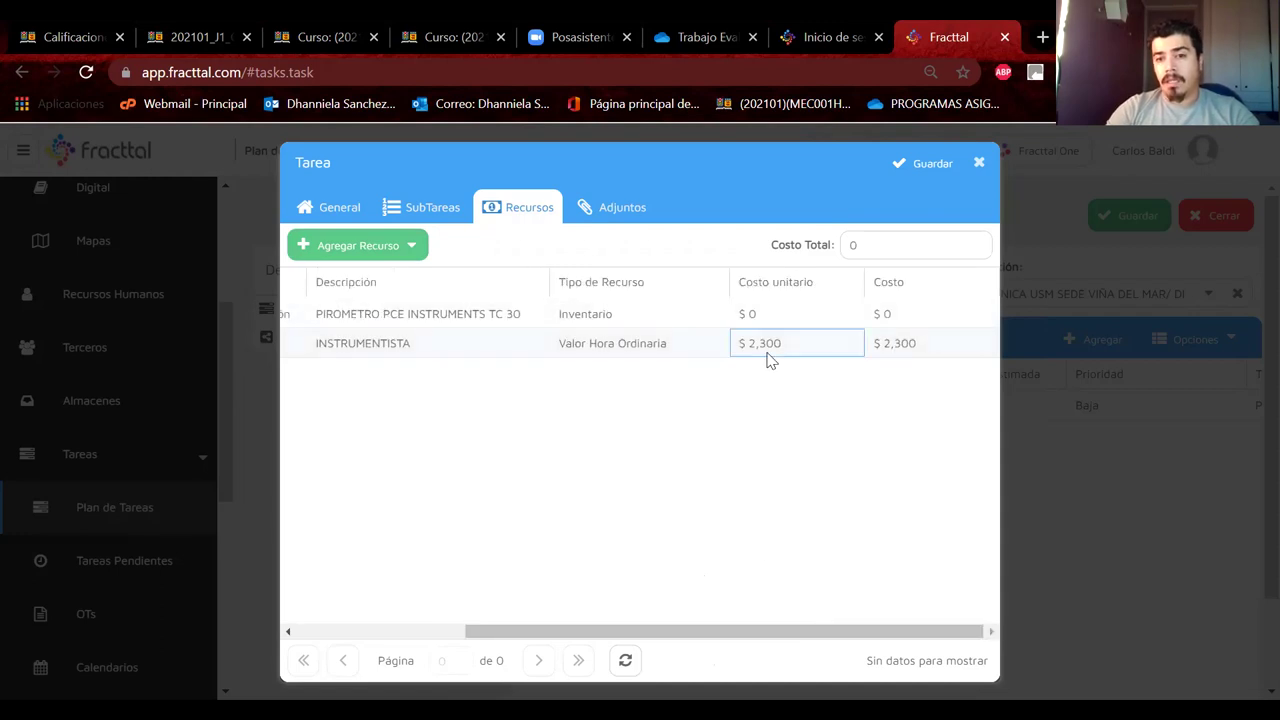
click(768, 356)
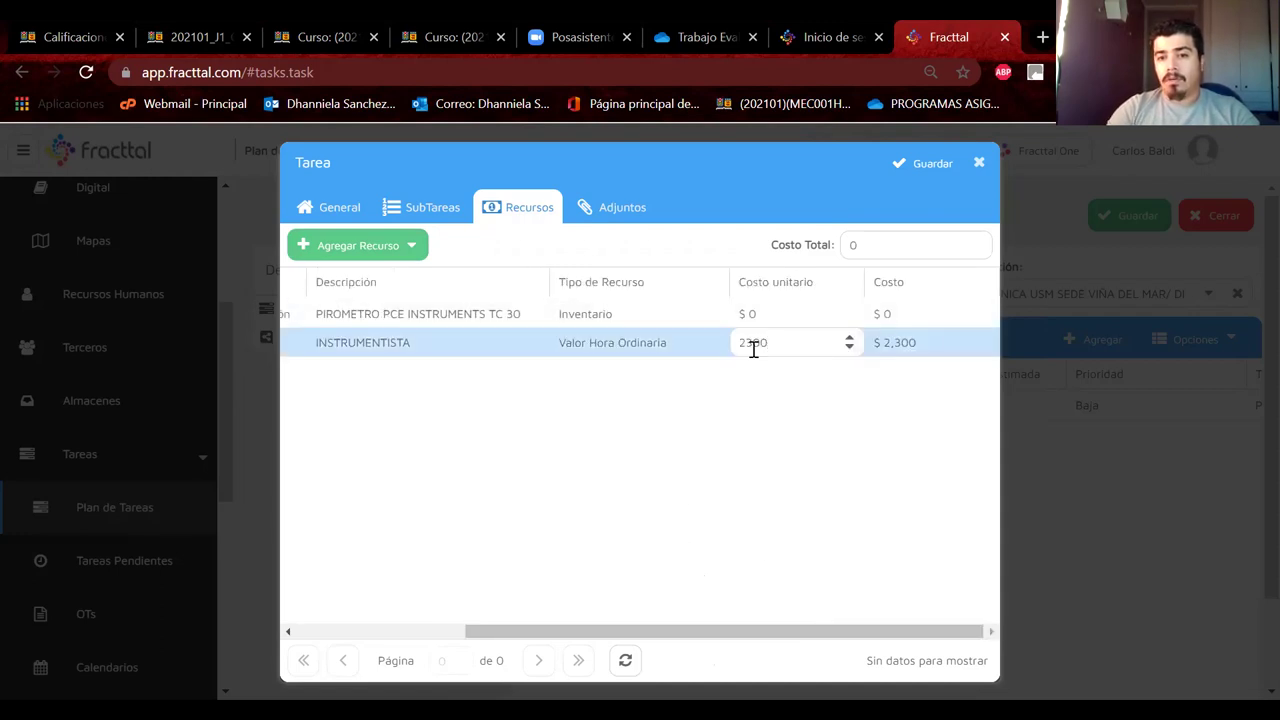
key(BackSpace)
key(BackSpace)
key(BackSpace)
key(BackSpace)
text(3000)
key(Return)
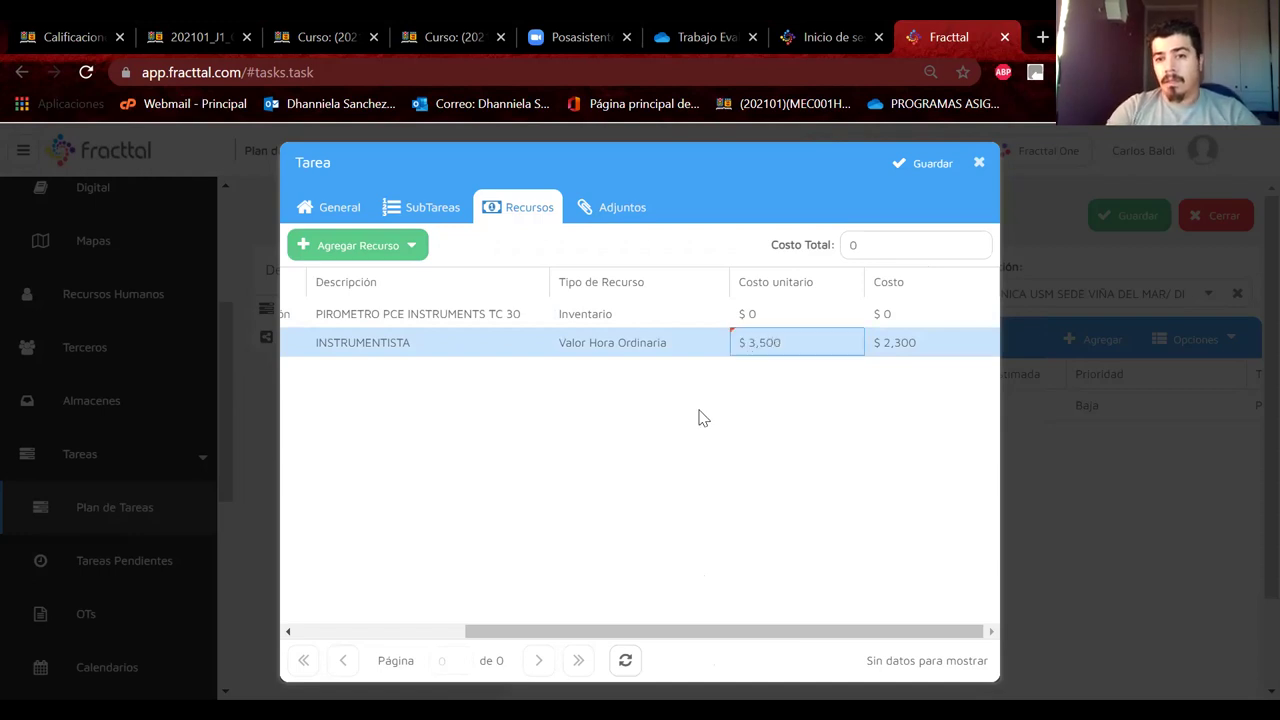
click(361, 345)
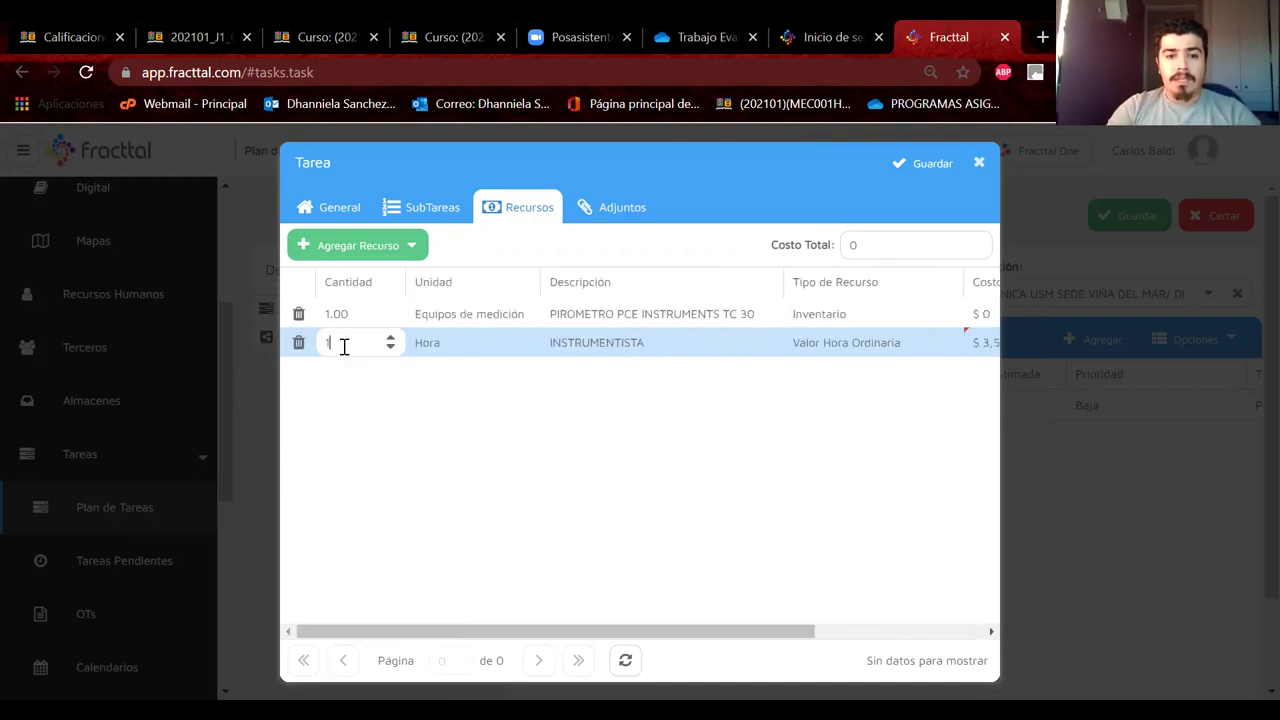
click(389, 338)
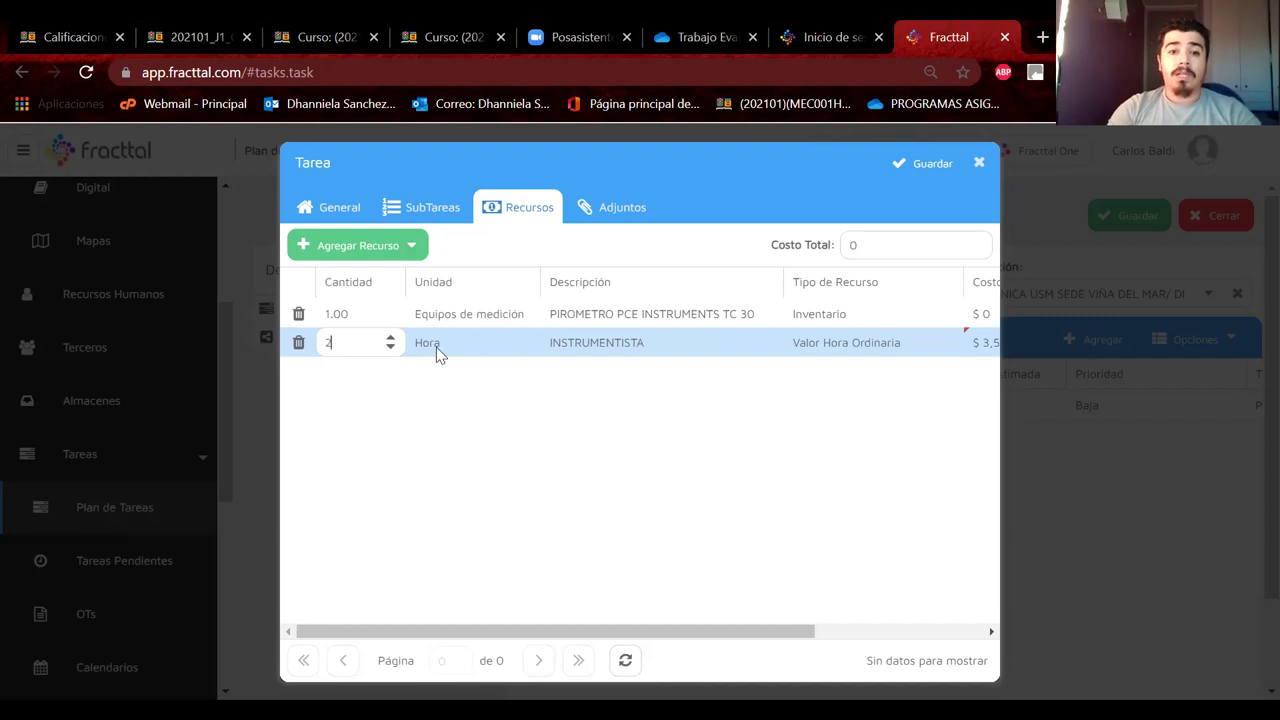
Step: Set the INSTRUMENTISTA resource's quantity to 4 hours
click(389, 338)
click(389, 338)
key(Return)
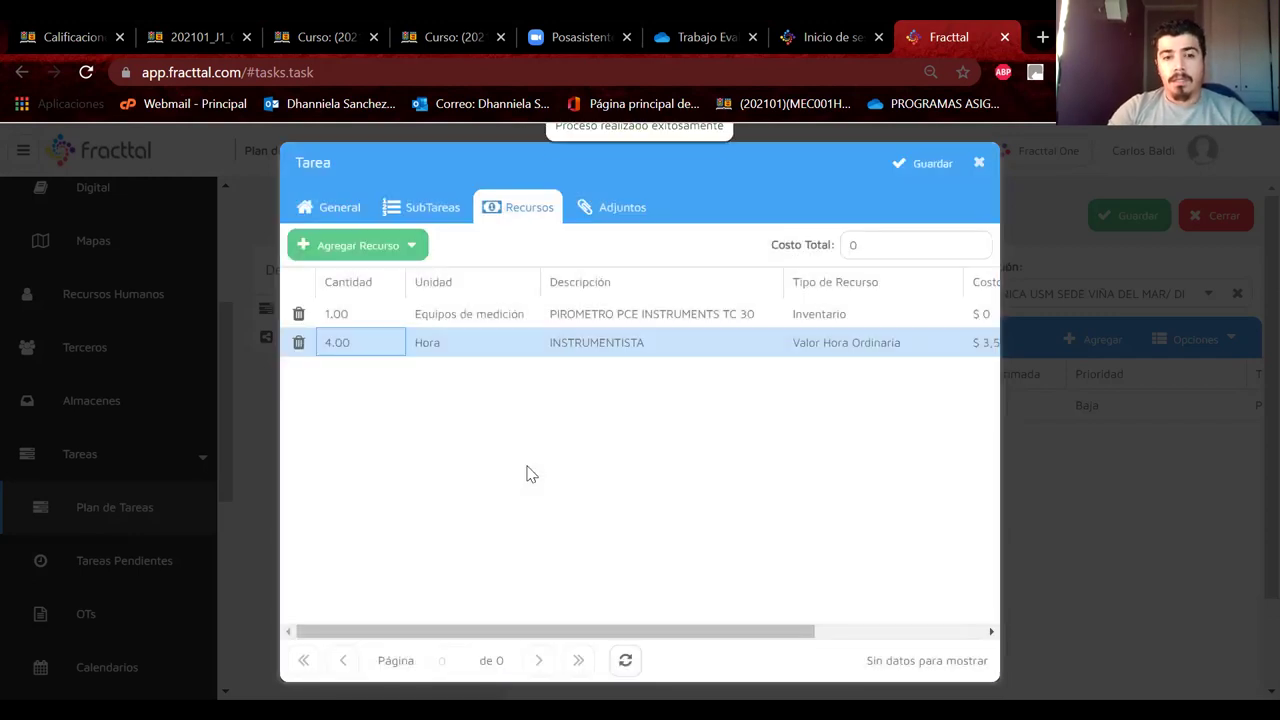
Step: Add the PINTADO service to the task as a resource
click(397, 254)
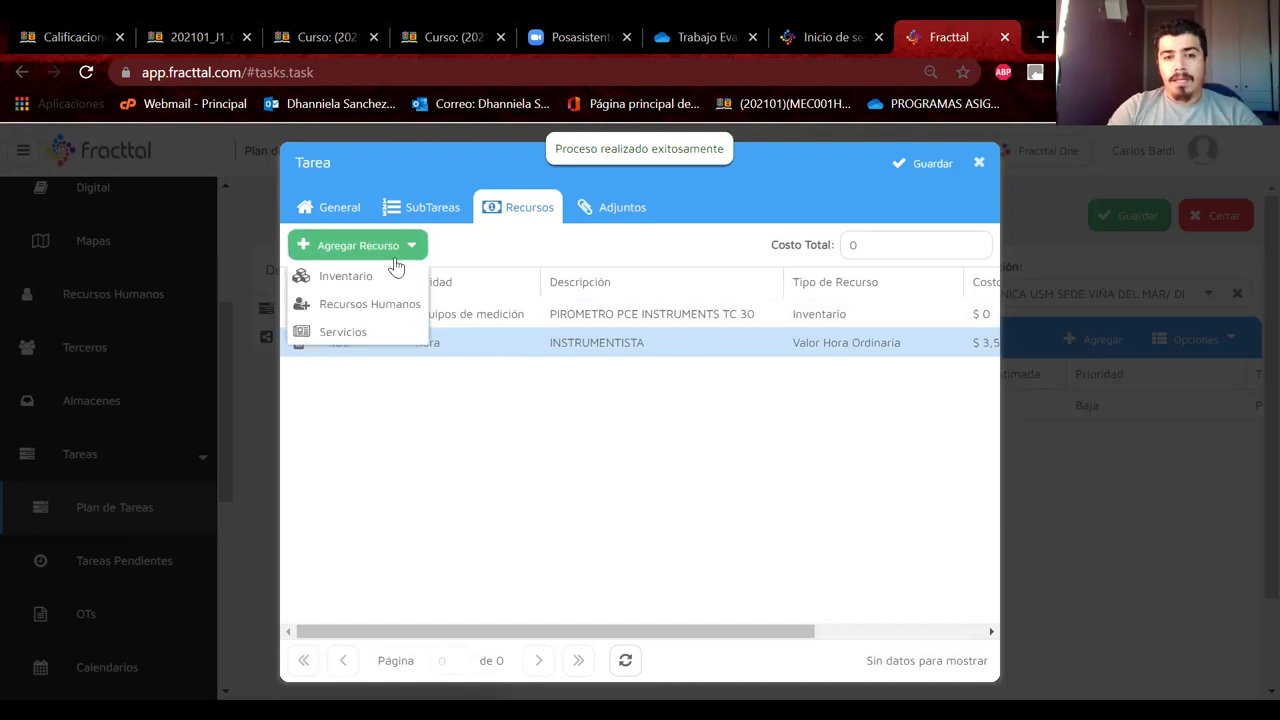
click(385, 333)
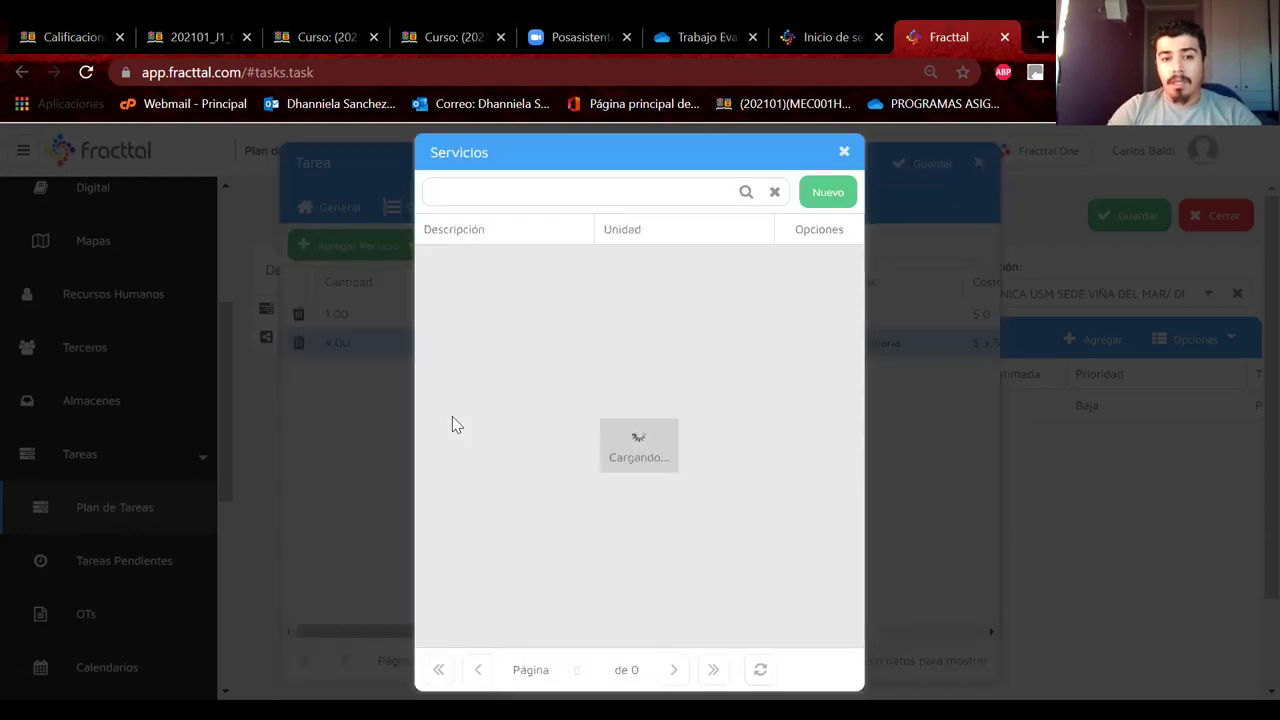
click(509, 293)
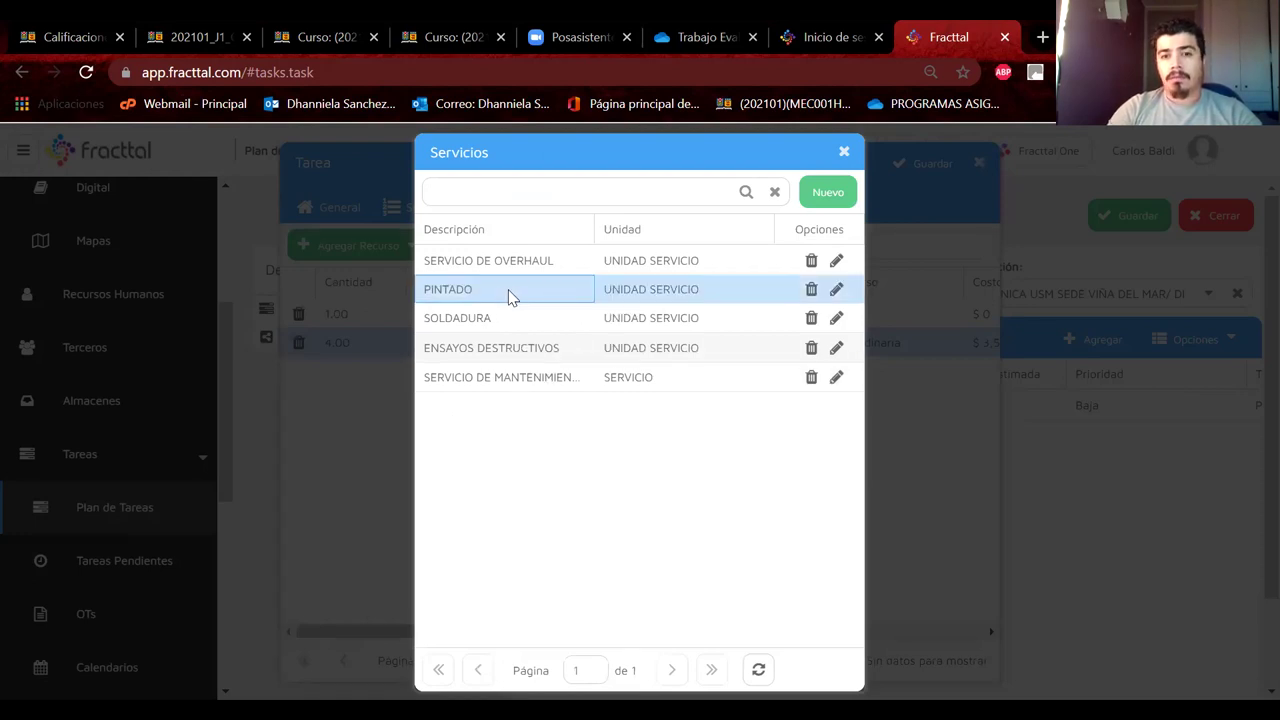
double_click(509, 293)
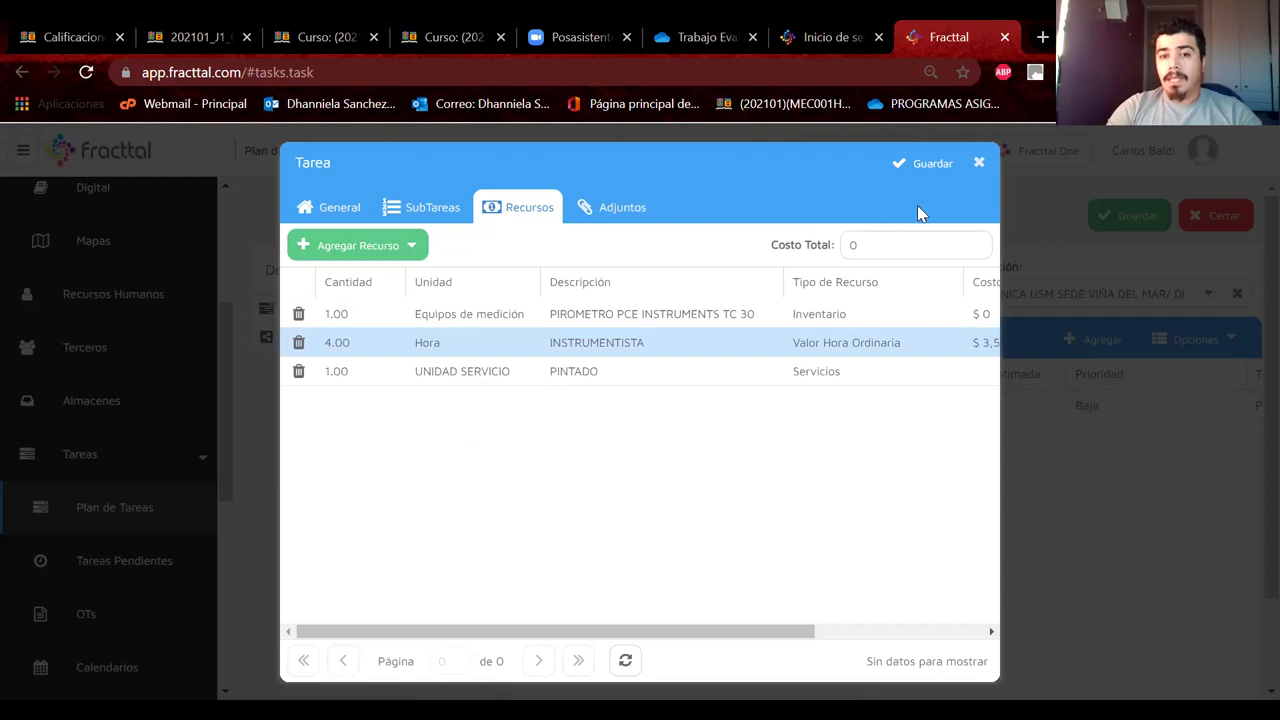
click(607, 212)
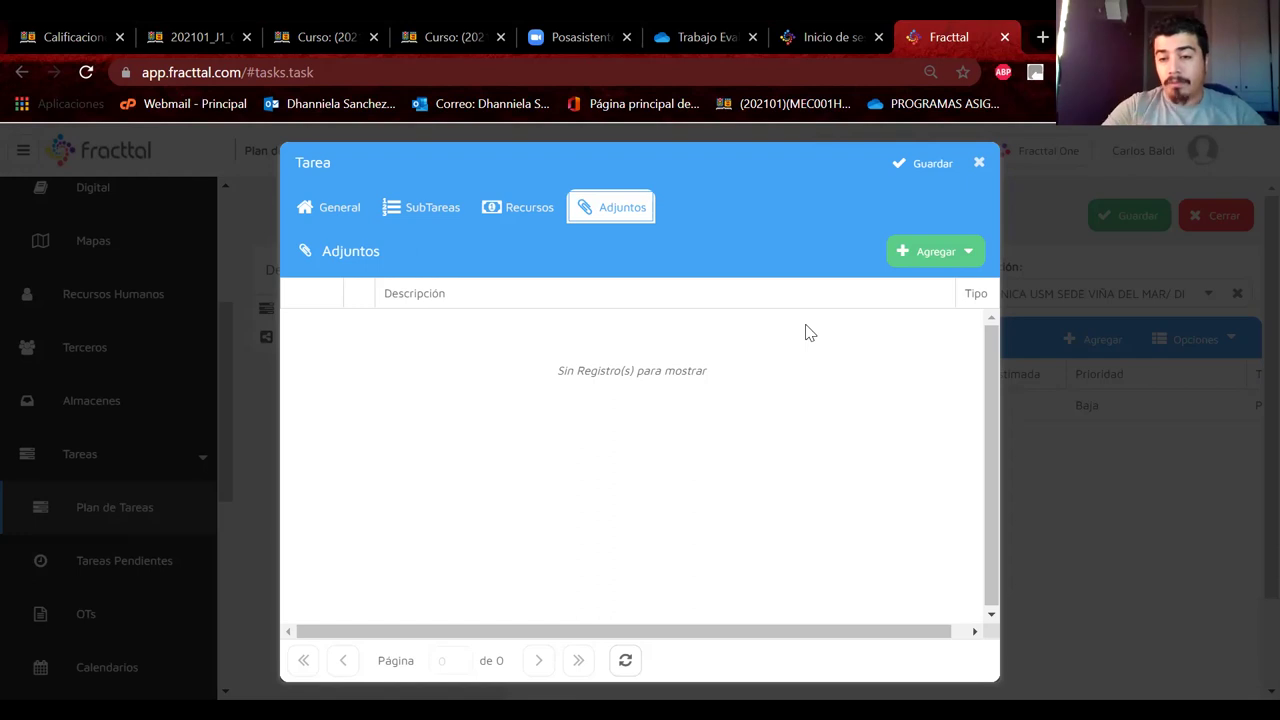
click(980, 162)
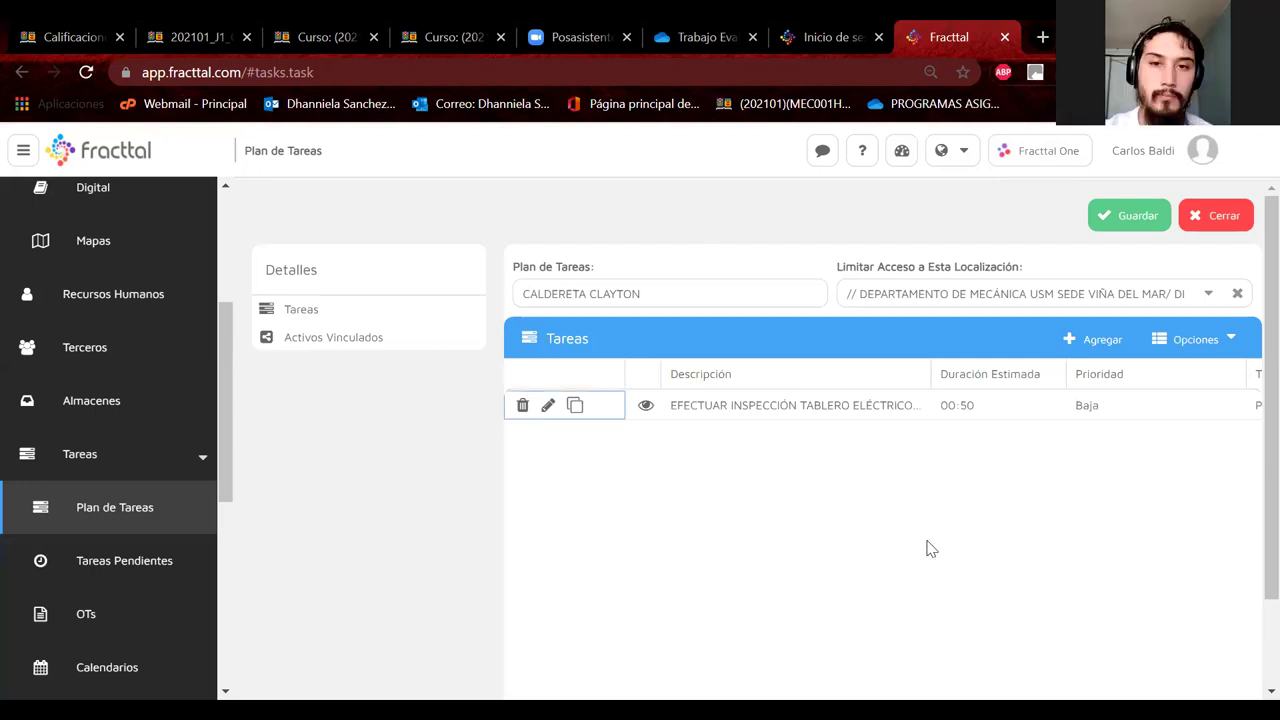
click(1212, 222)
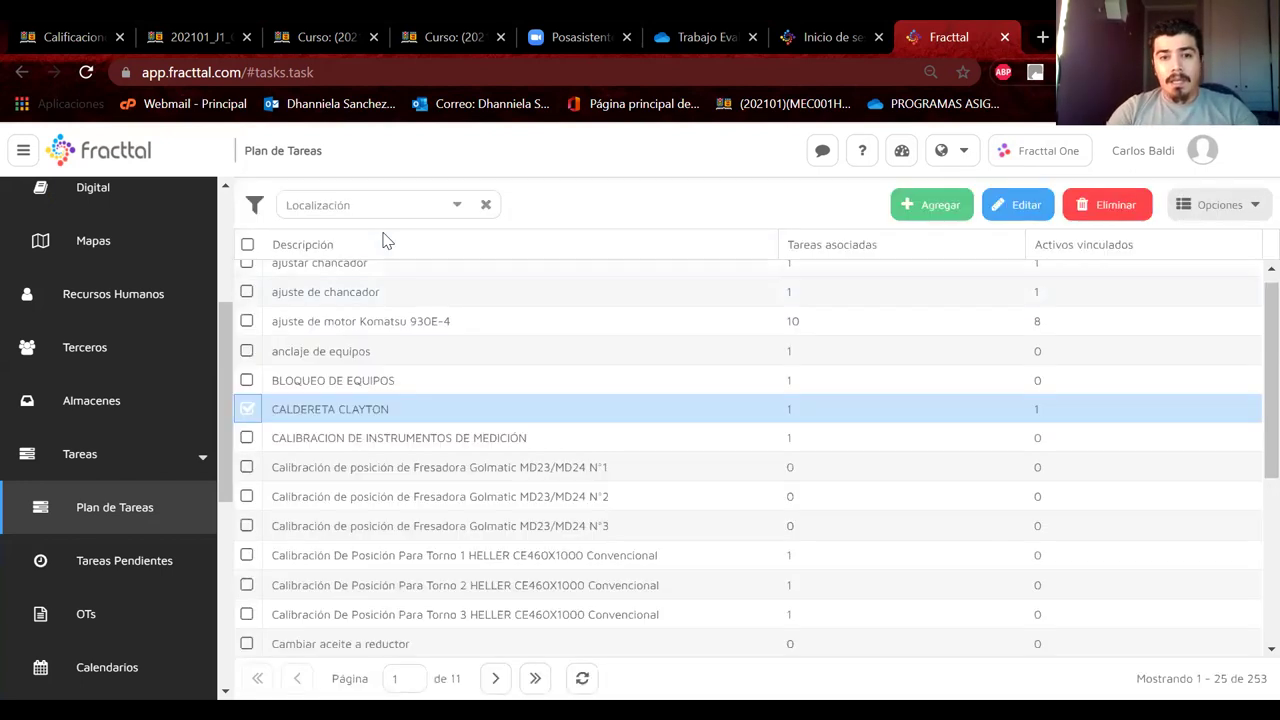